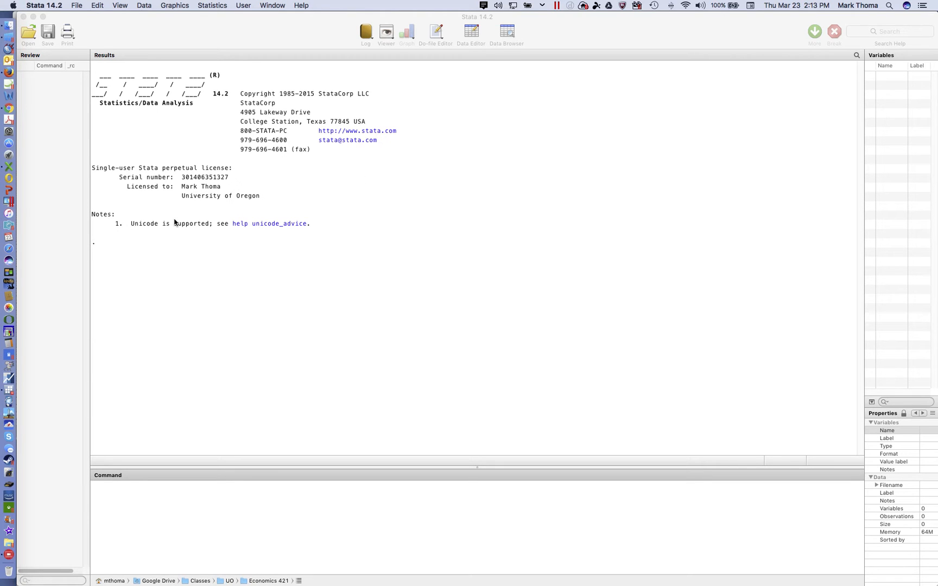
Choose SeatBelts.xls from the Economics 421 folder as the Excel file to import
click(77, 5)
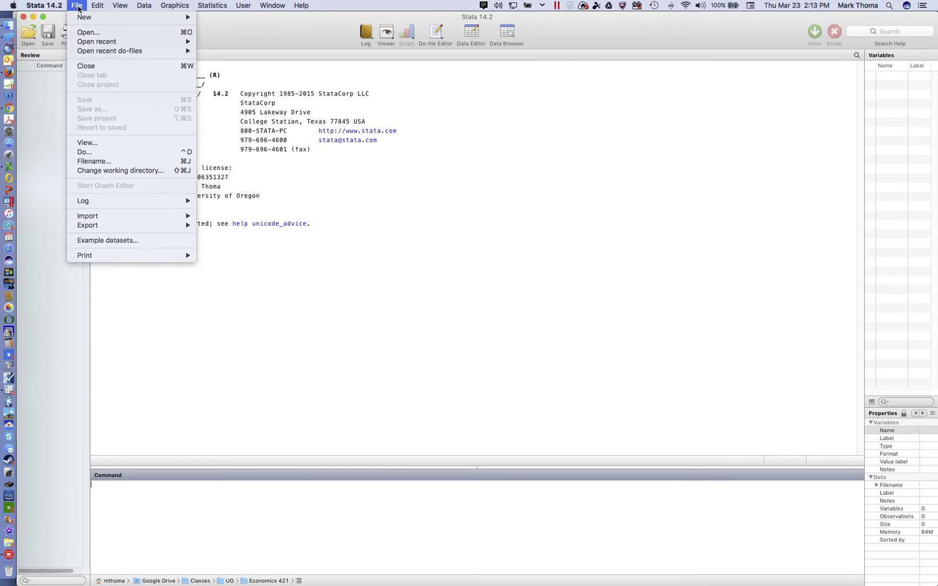
mouse_move(136, 215)
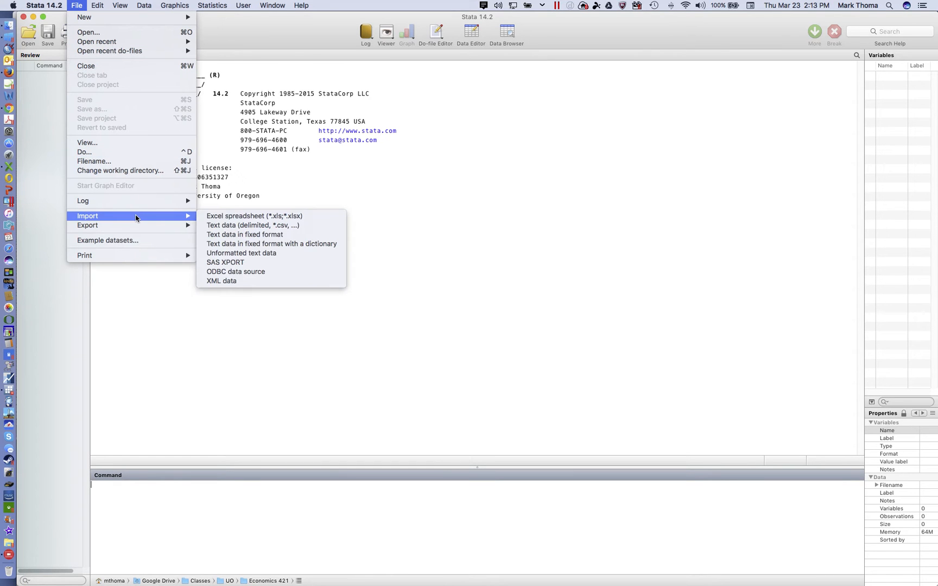
click(239, 217)
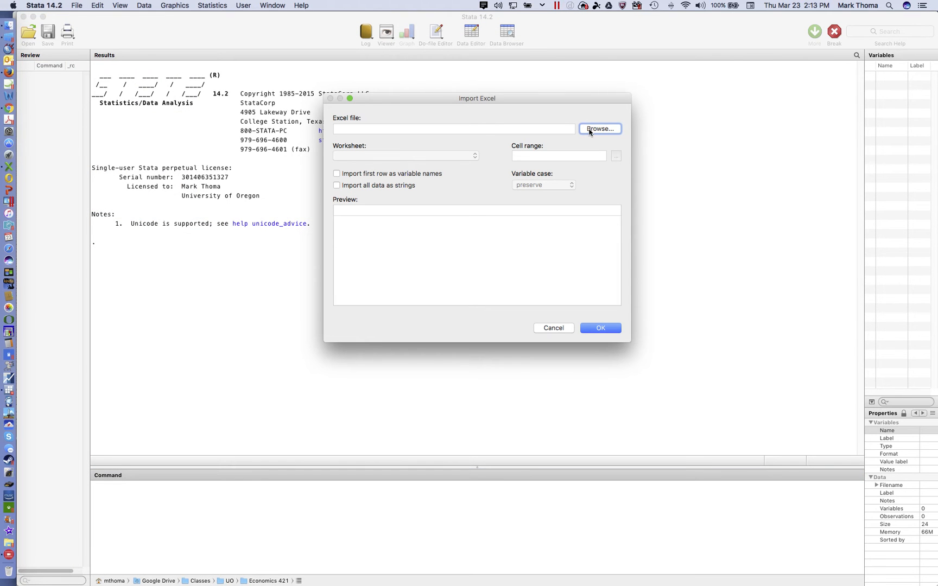
click(589, 132)
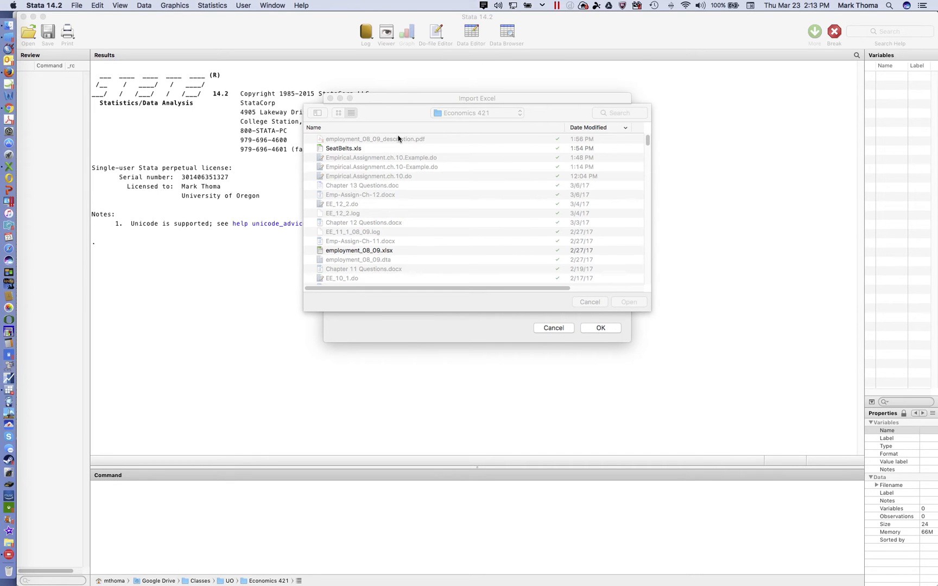
click(346, 149)
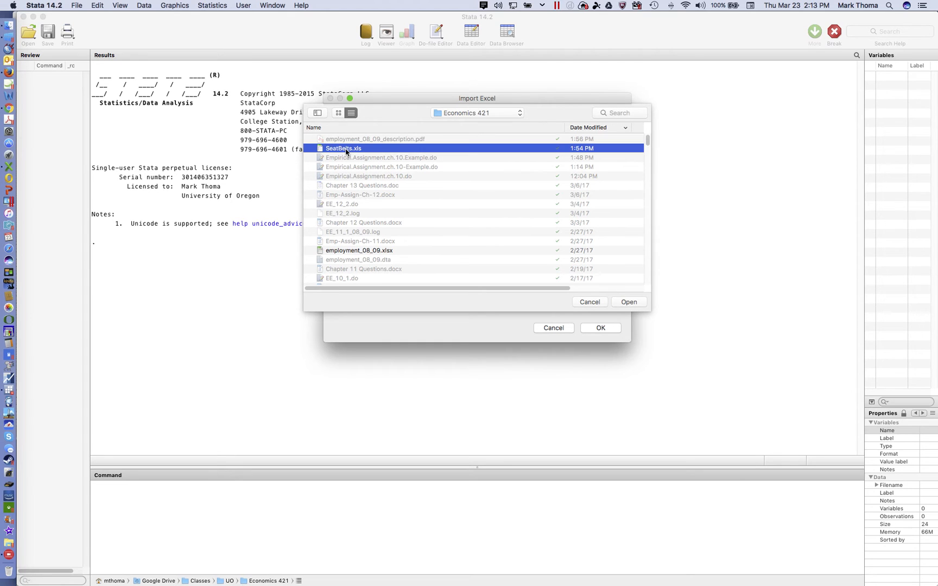
click(631, 303)
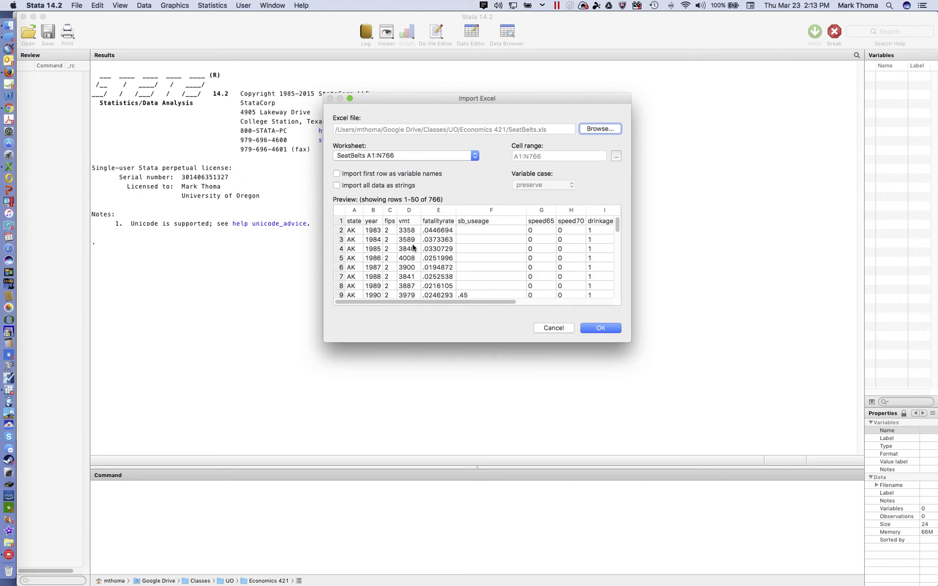
Import the SeatBelts worksheet with its first row as variable names and look over the imported data in the Data Browser
scroll(442, 271, up, 2)
click(337, 174)
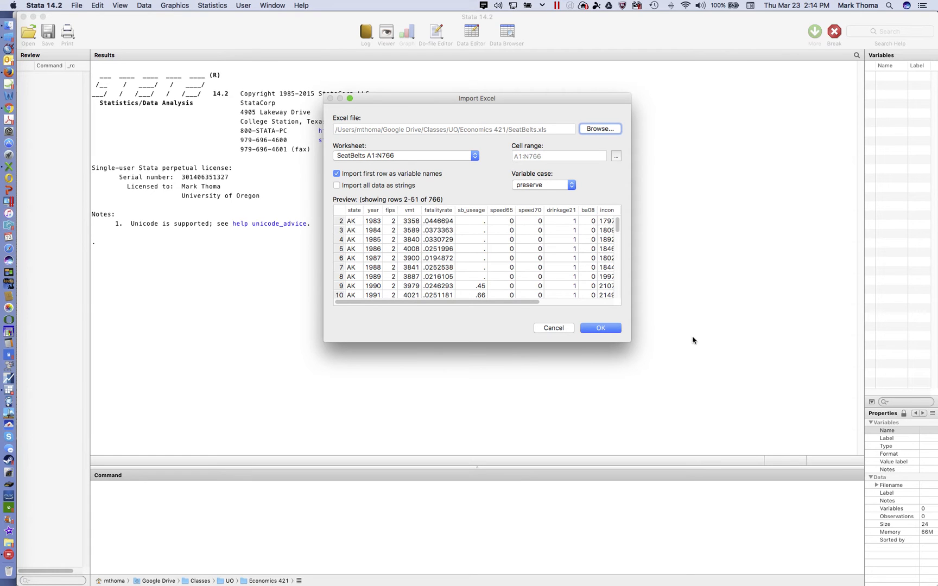
click(615, 331)
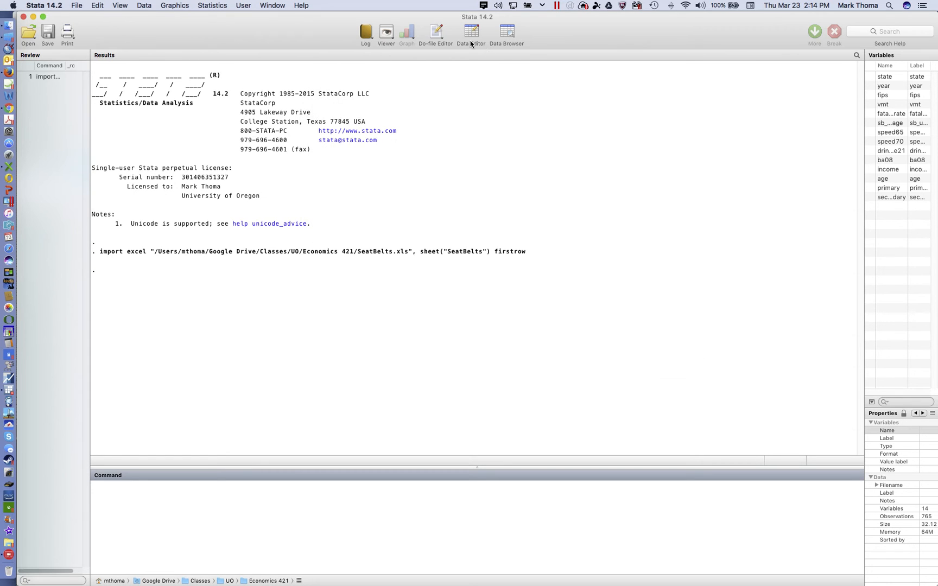
click(510, 36)
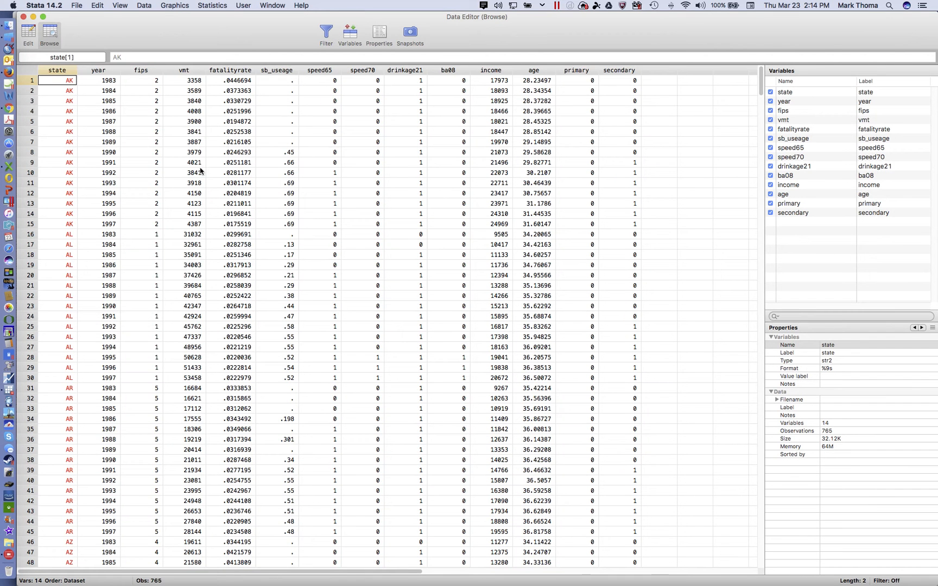
click(24, 17)
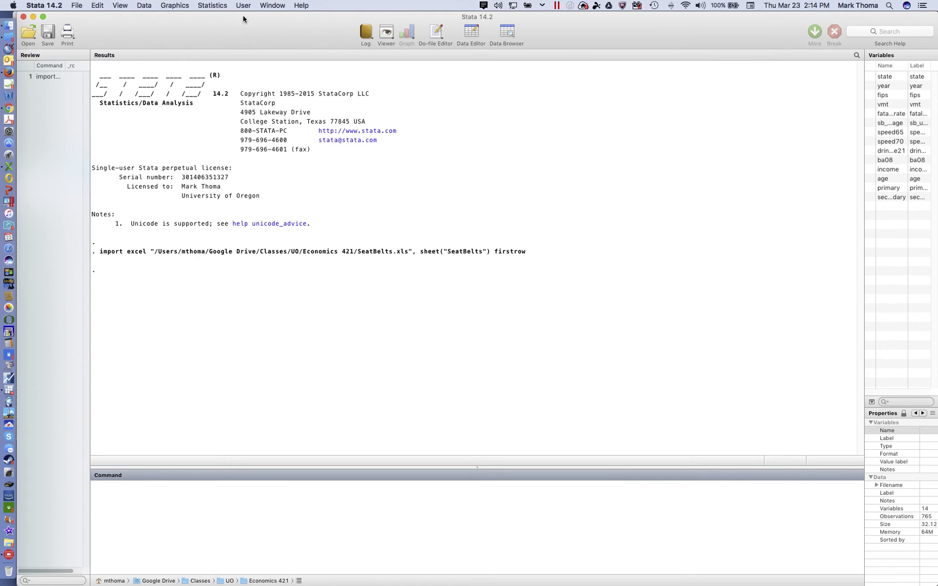
Declare the dataset to be panel data with fips as the panel ID variable and year as the time variable
click(216, 6)
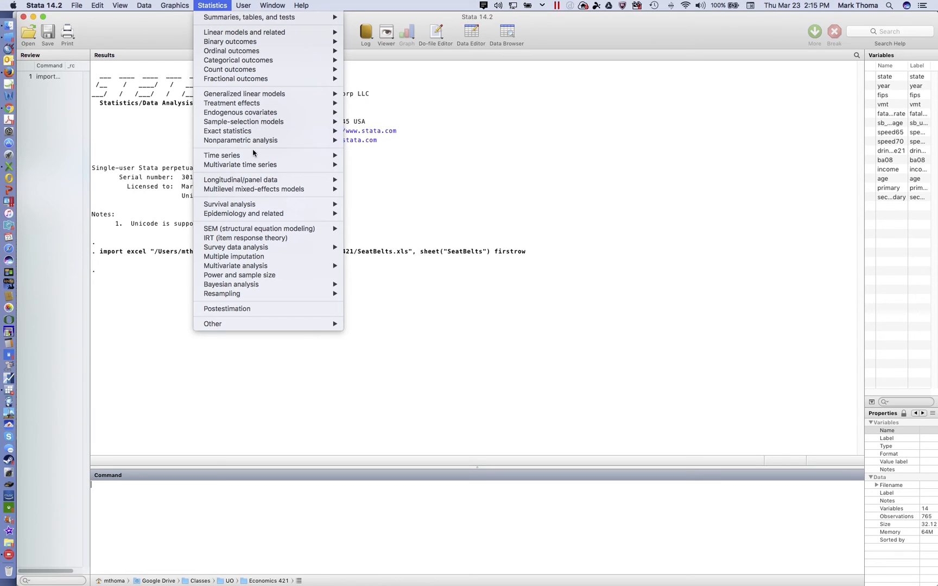
mouse_move(261, 183)
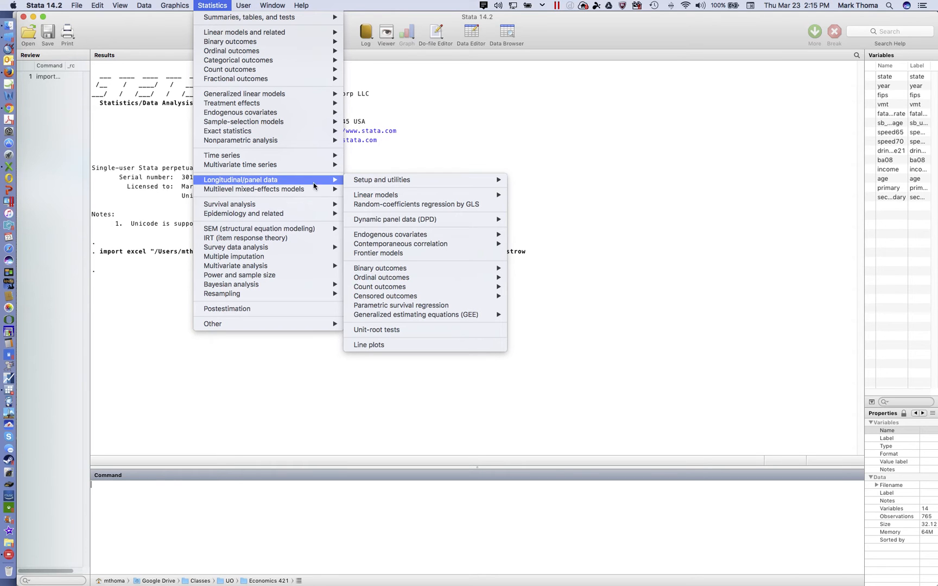
mouse_move(364, 183)
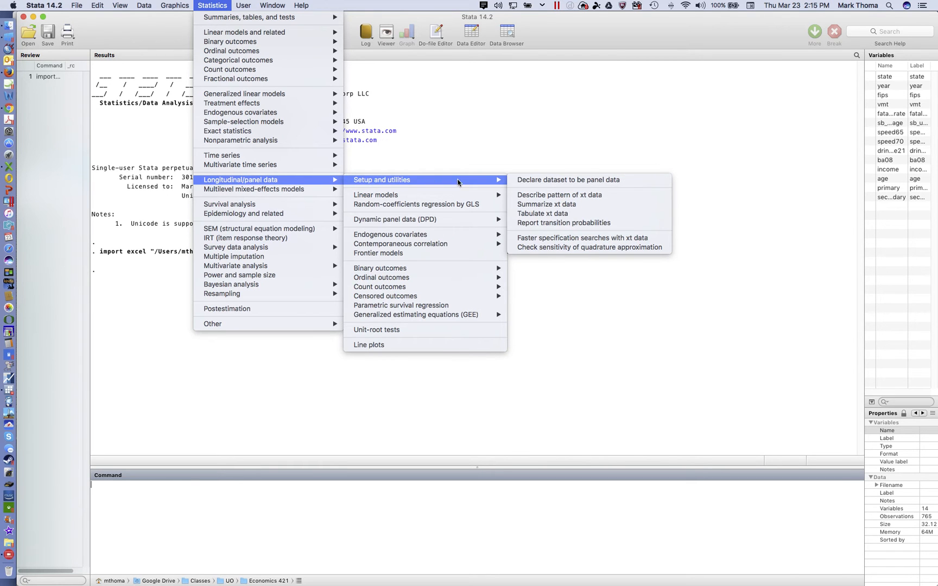
click(543, 184)
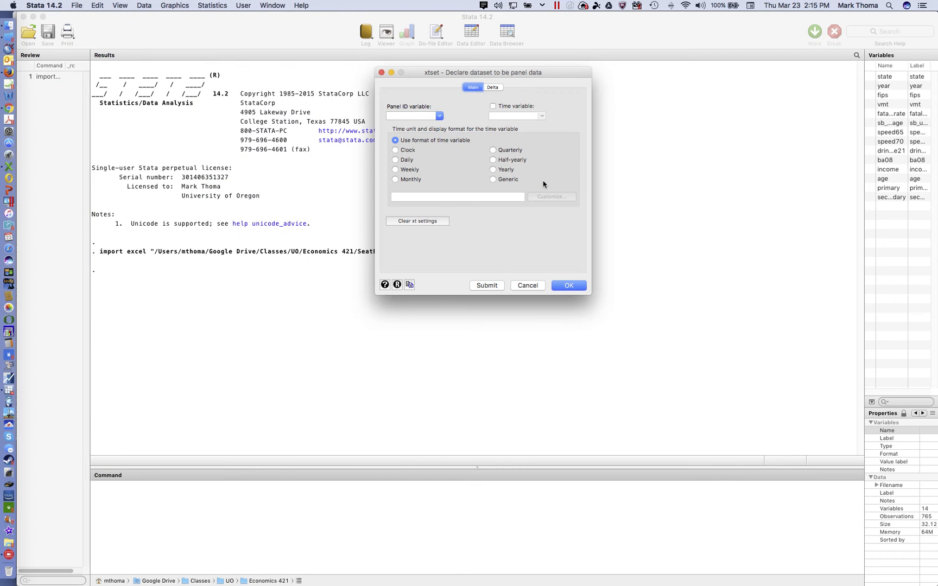
click(439, 116)
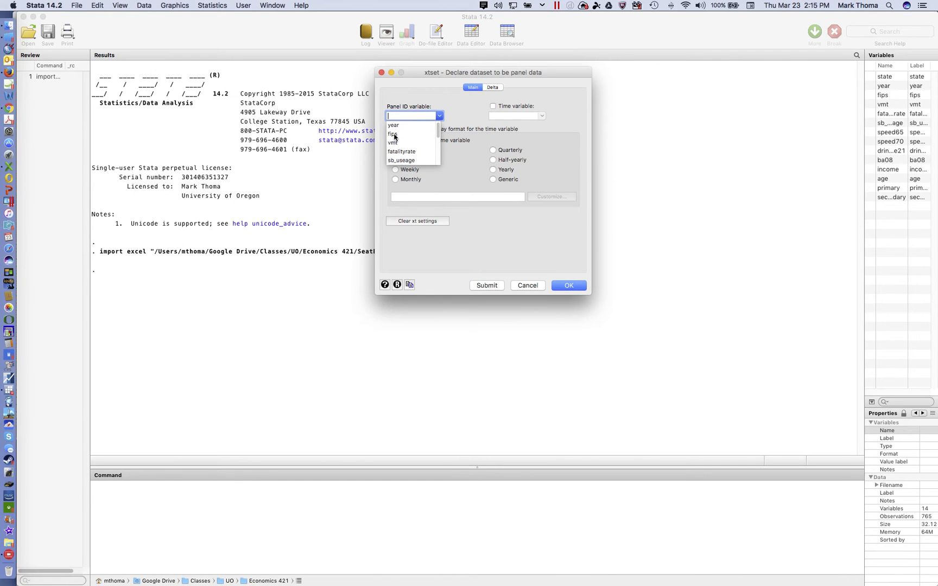
click(395, 135)
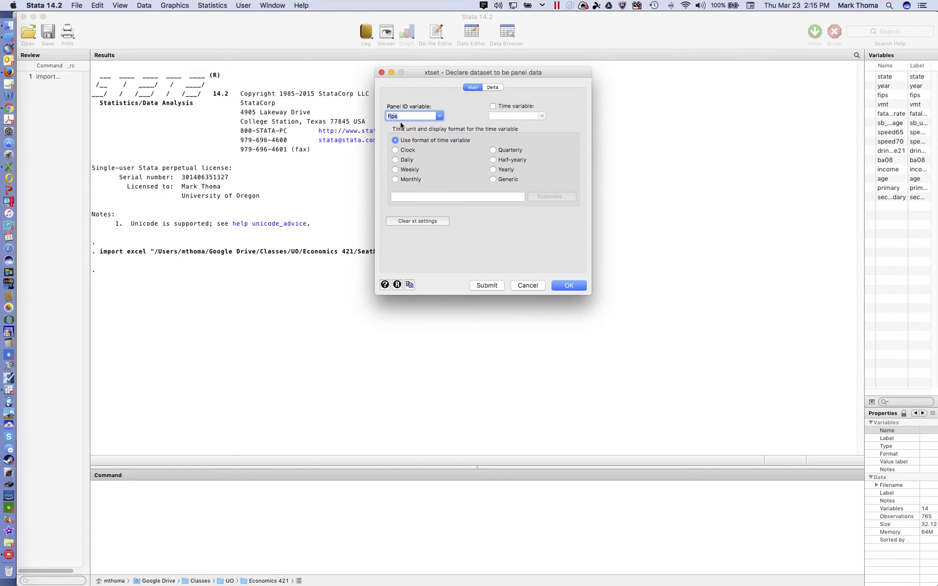
click(493, 106)
click(543, 116)
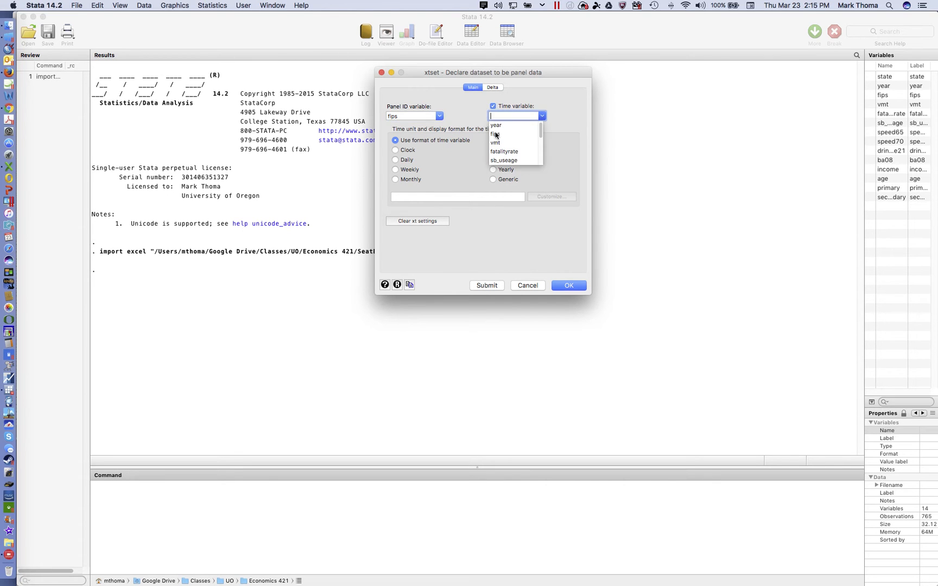
click(496, 125)
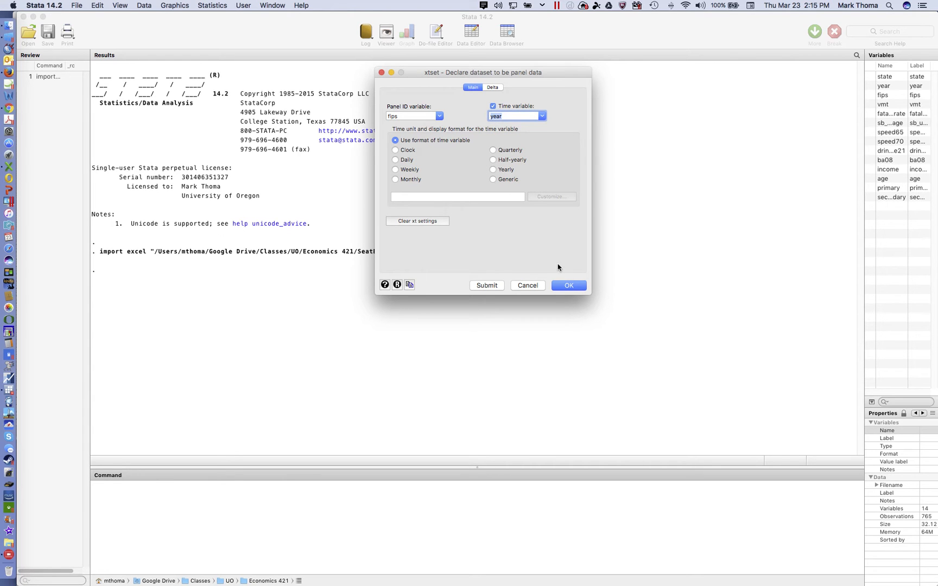
click(578, 287)
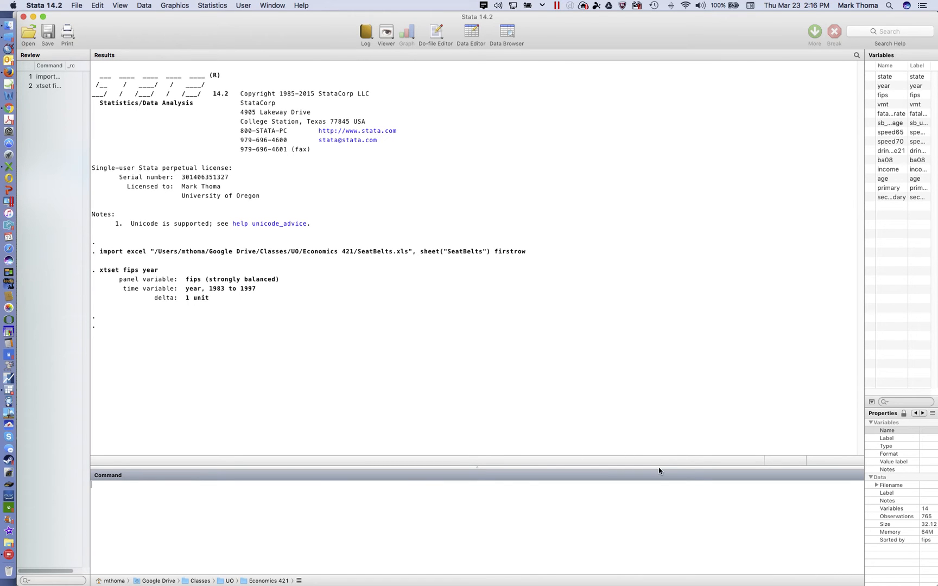
Enlarge the command area and run the command generate lninc = log(income)
drag(477, 469, 477, 431)
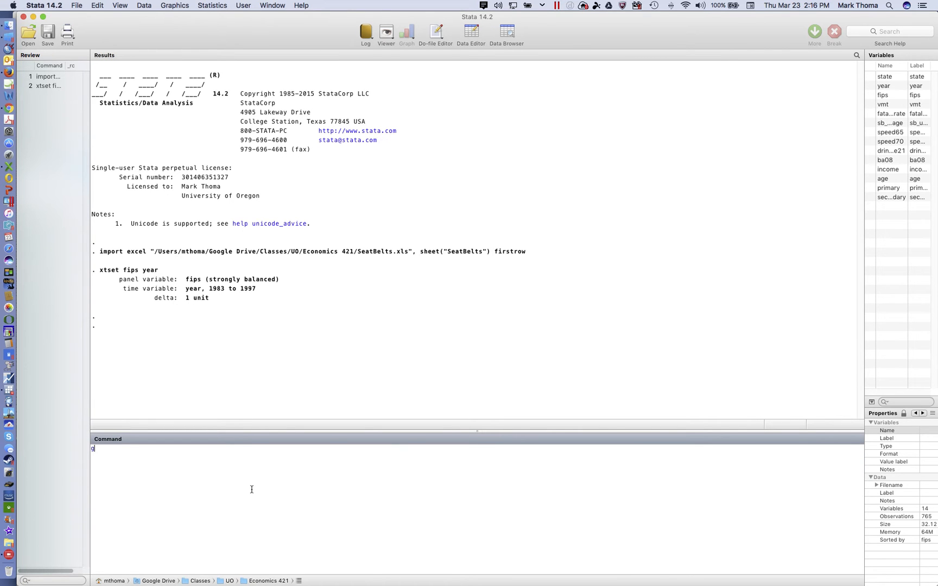
text(erate lo)
key(BackSpace)
text(c = log(income)
key(Return)
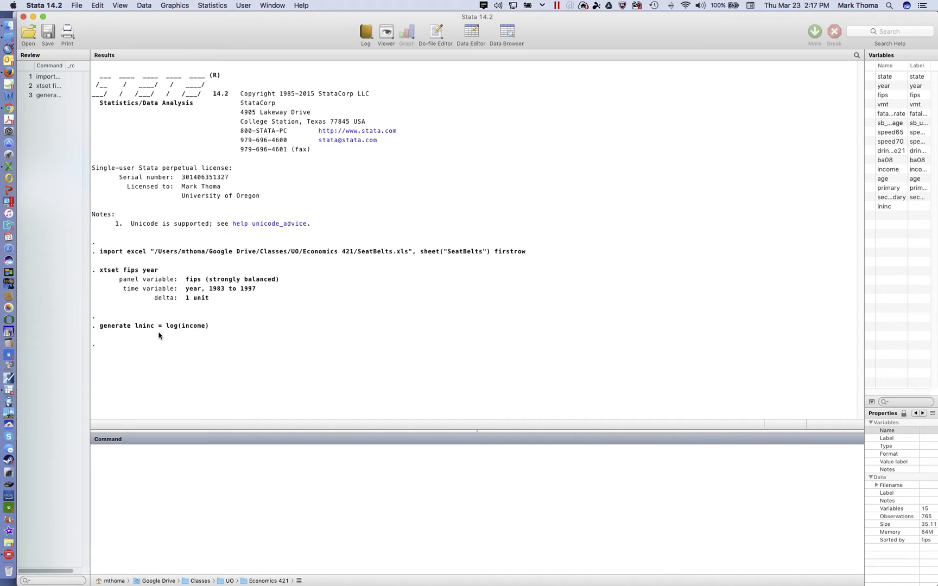
Create a new float variable named logincome with the expression log(income) through the generate dialog
click(143, 6)
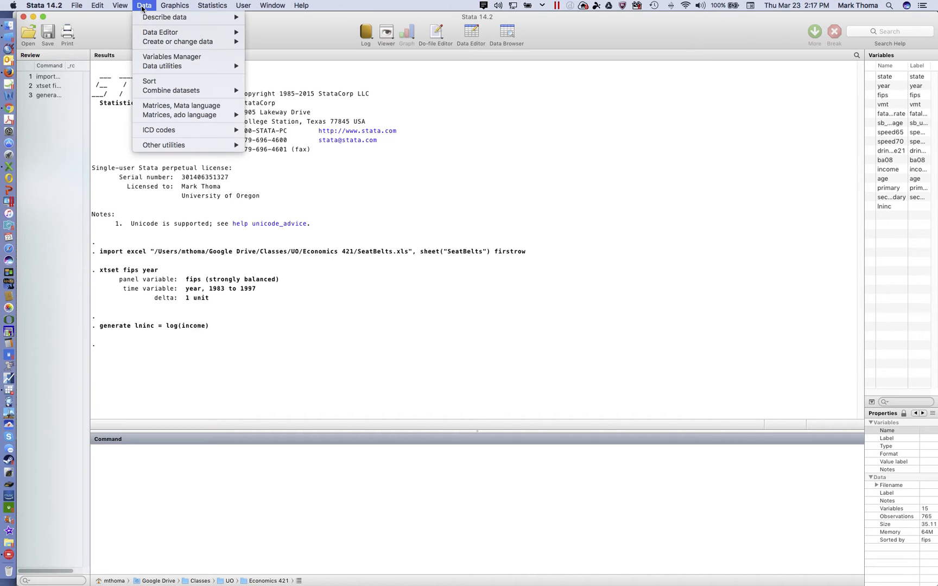
mouse_move(194, 35)
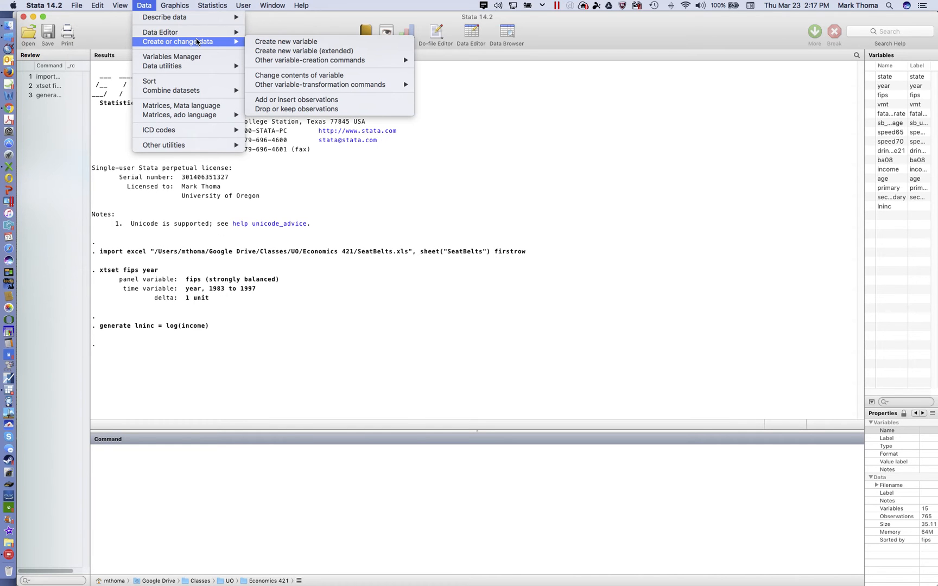
click(269, 41)
click(509, 116)
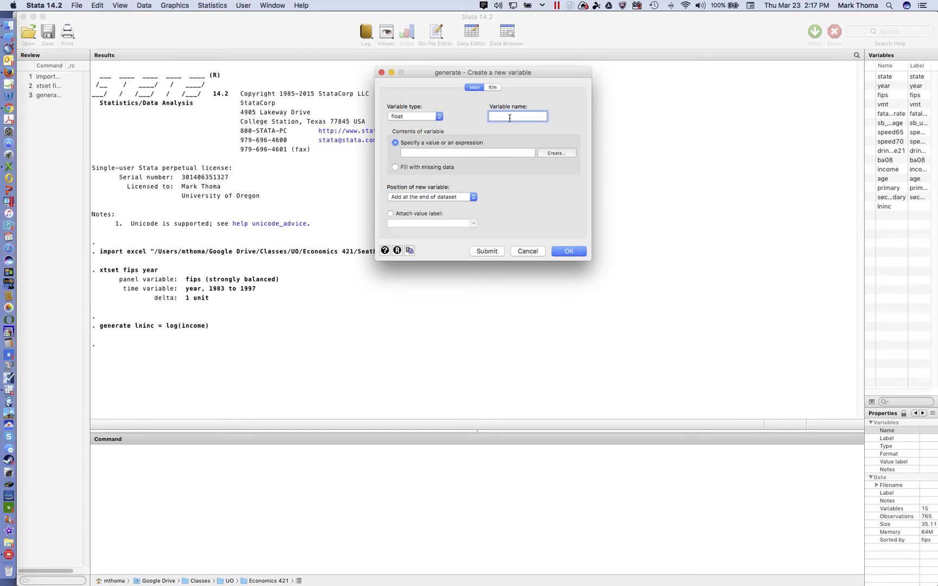
text(logincome)
click(478, 152)
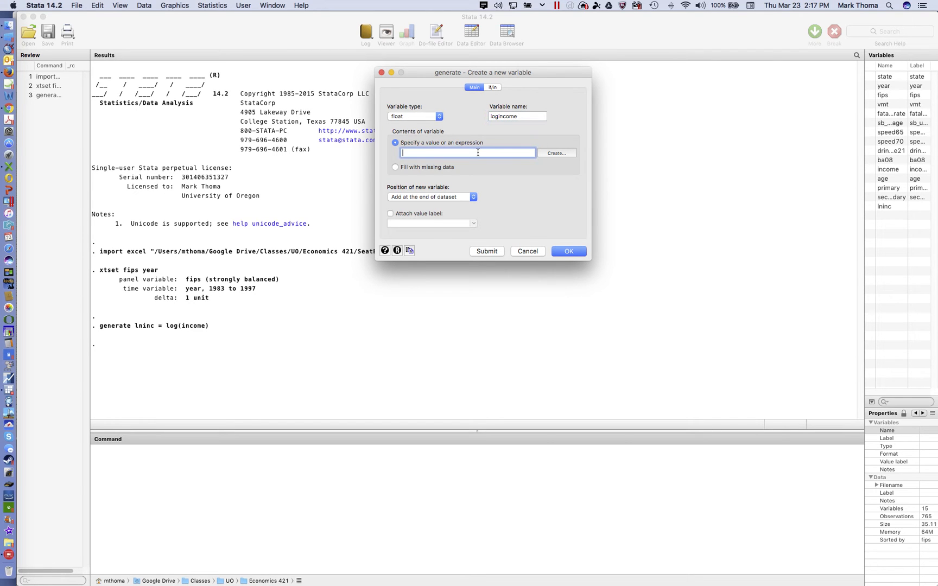
text(=log(income))
key(BackSpace)
click(568, 251)
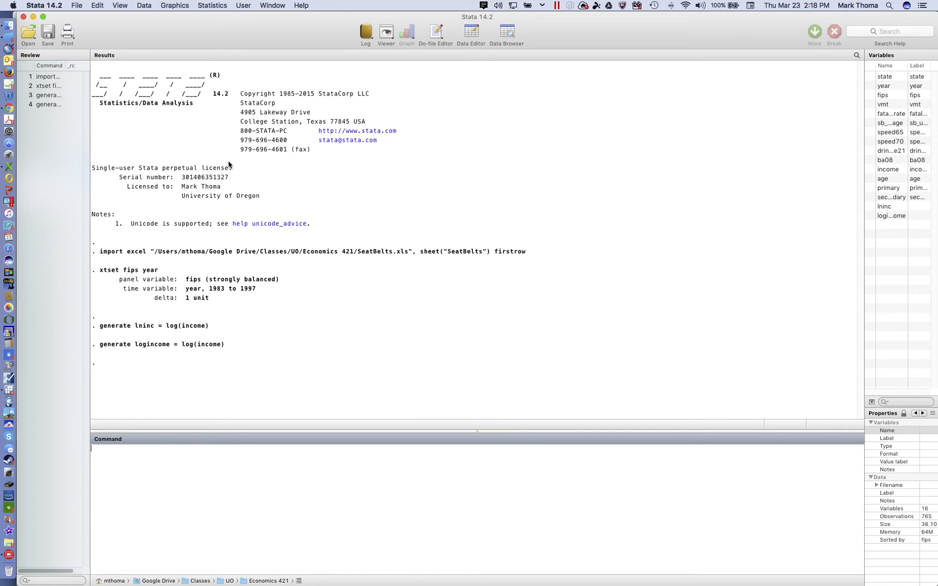
Set up a linear regression with fatalityrate as the dependent variable
click(218, 6)
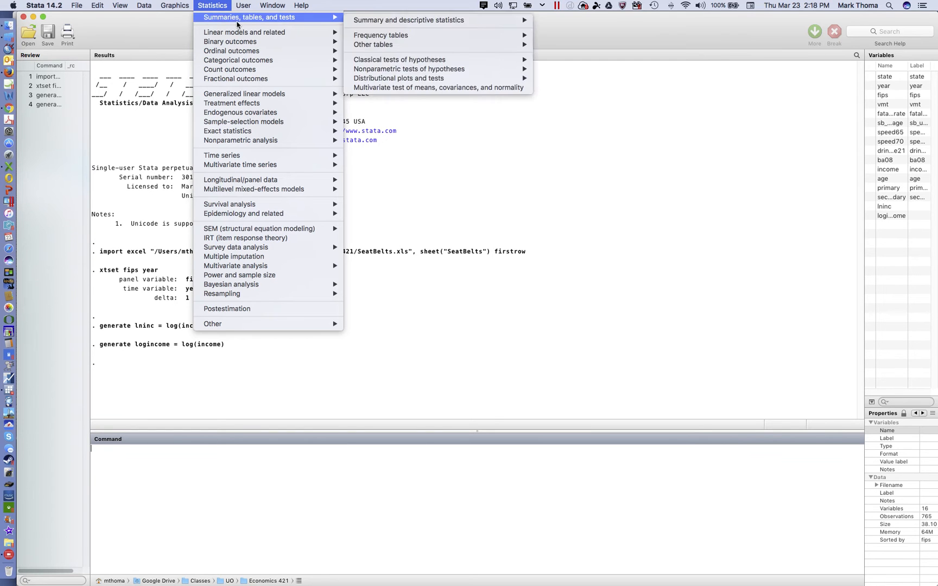
mouse_move(246, 33)
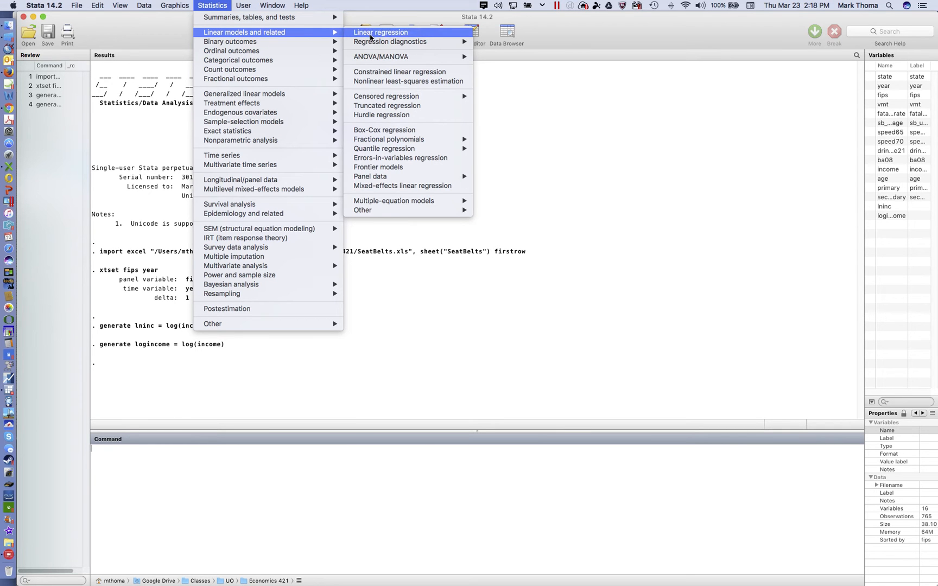
click(371, 33)
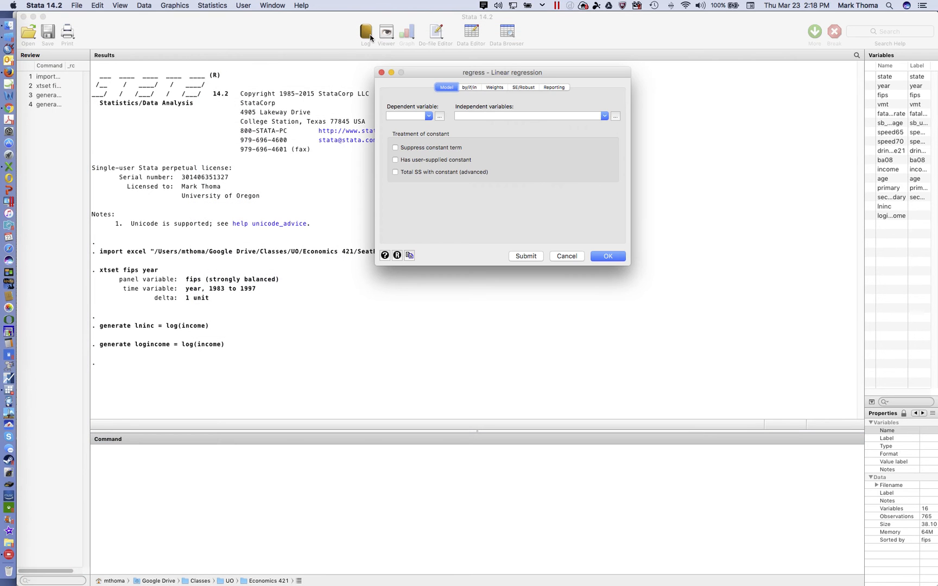
click(428, 117)
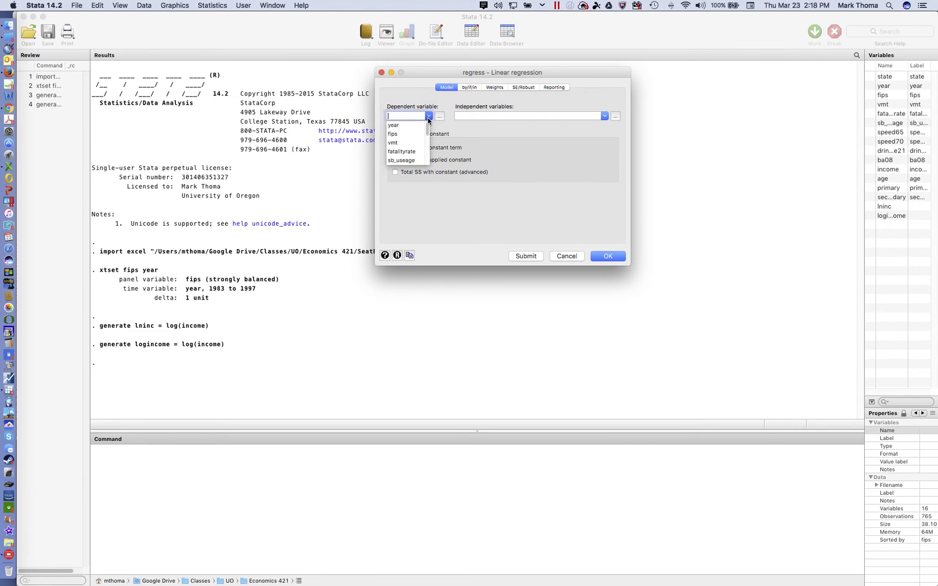
click(402, 152)
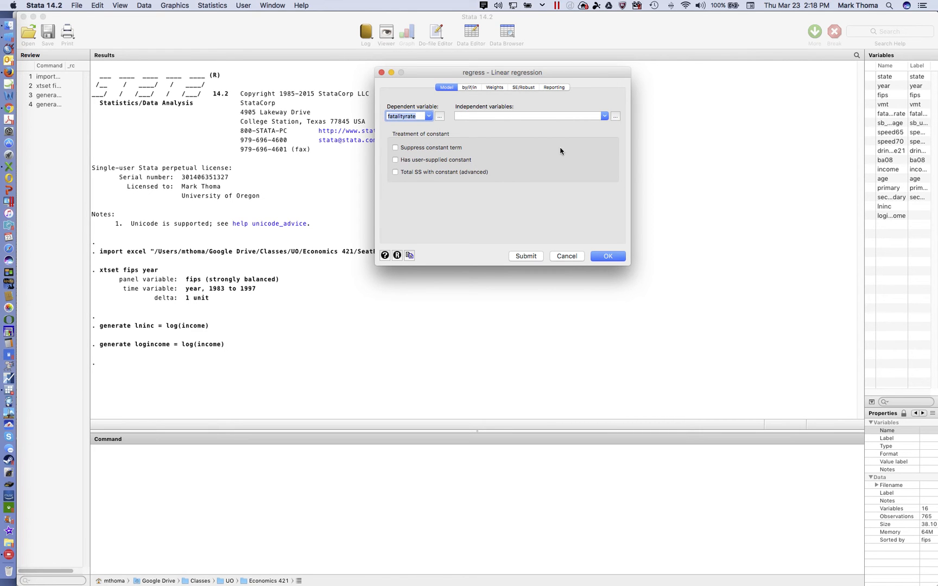
Add sb_useage, speed65 and speed70 as independent variables of the linear regression
click(604, 117)
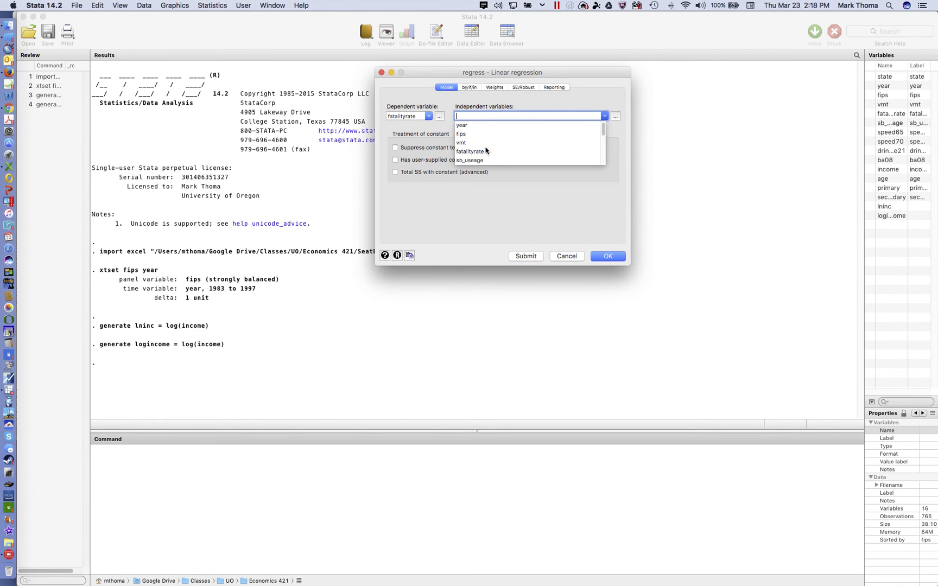
click(474, 161)
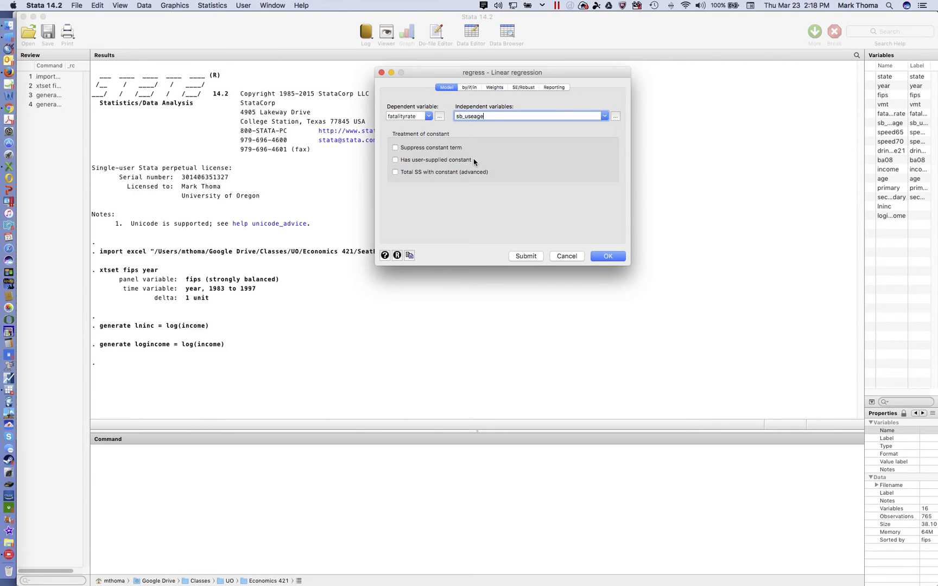
click(604, 116)
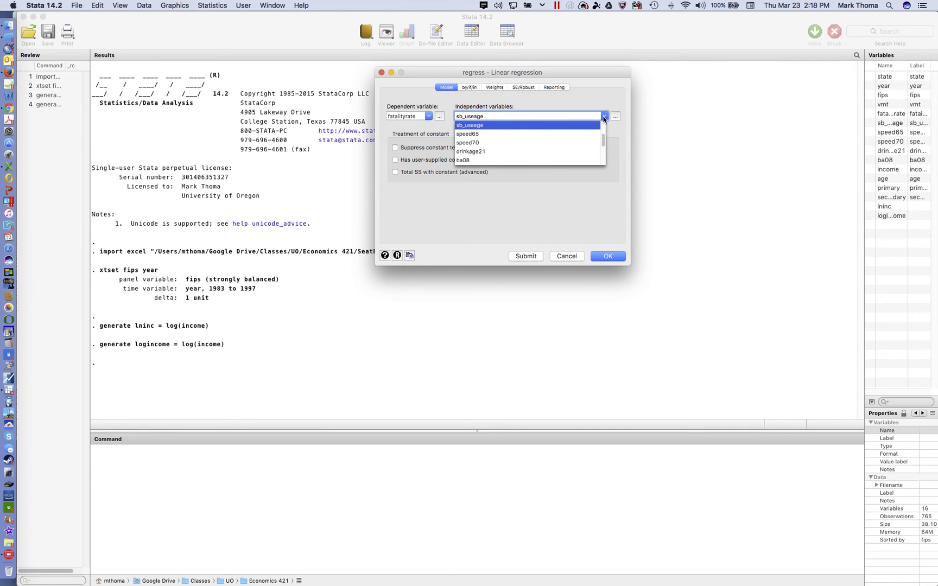
click(473, 134)
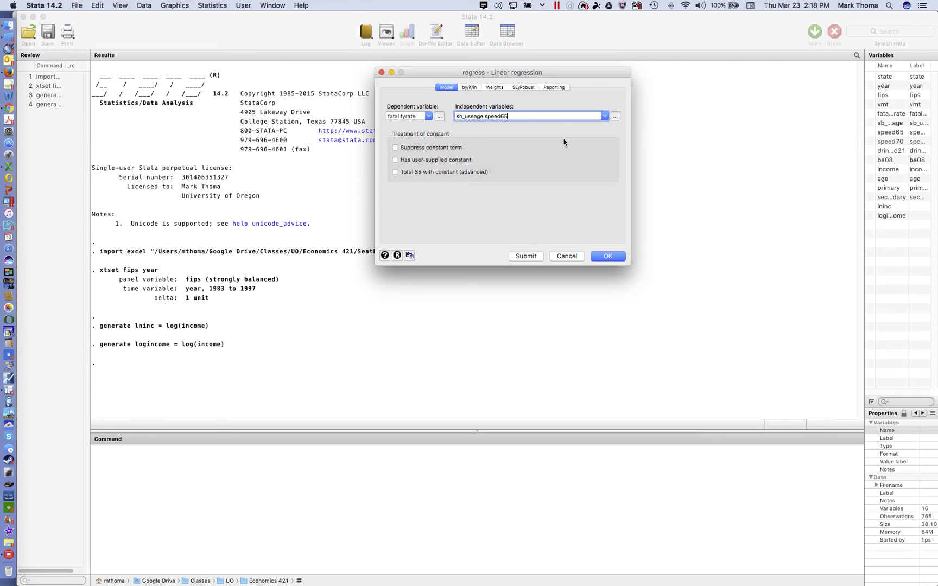
click(604, 116)
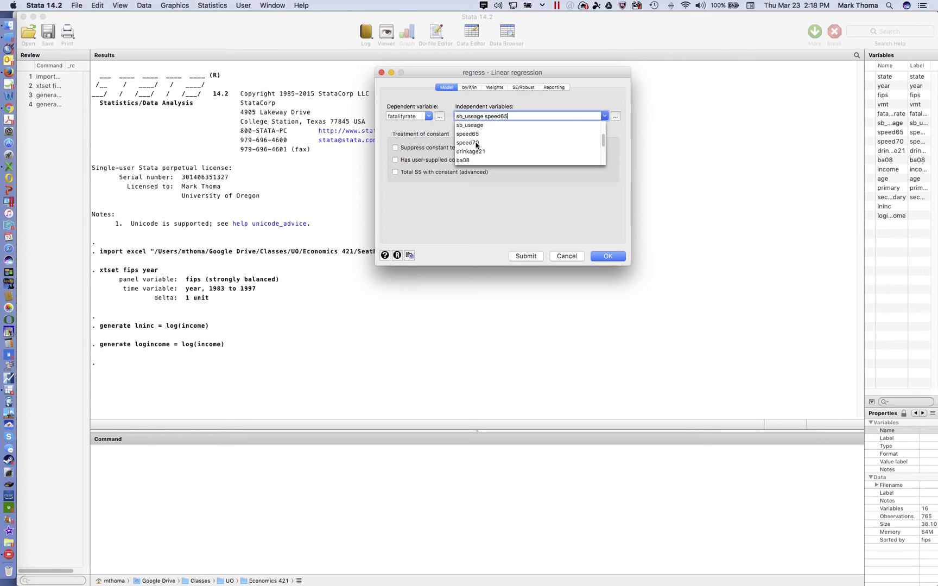
click(475, 144)
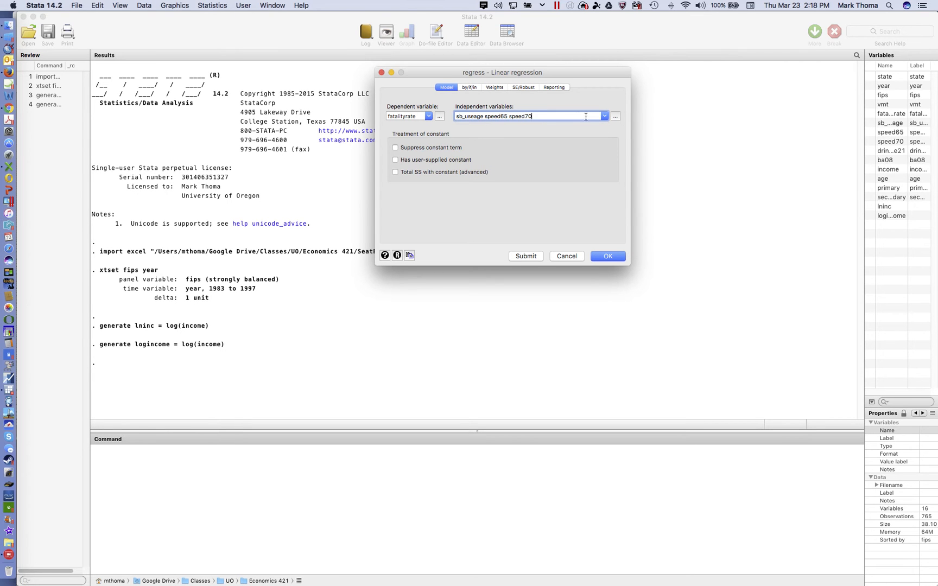
Add ba08, drinkage21, lninc and age to the regression's independent variables
click(604, 116)
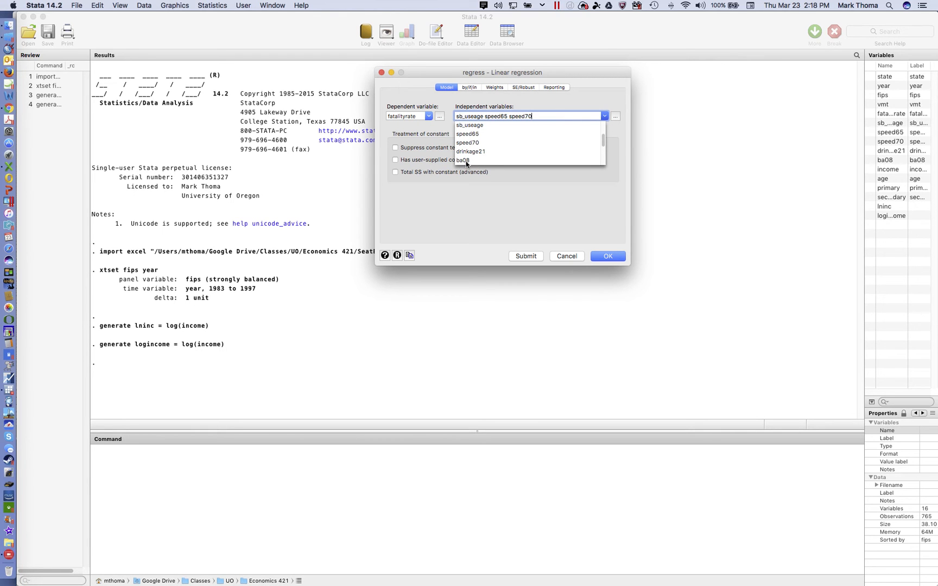
click(462, 160)
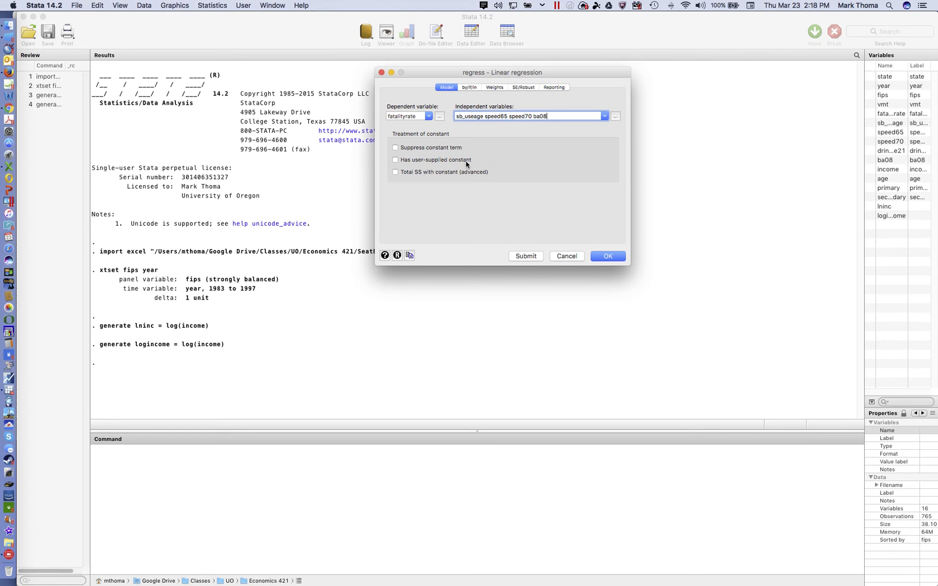
click(602, 119)
click(480, 152)
click(604, 116)
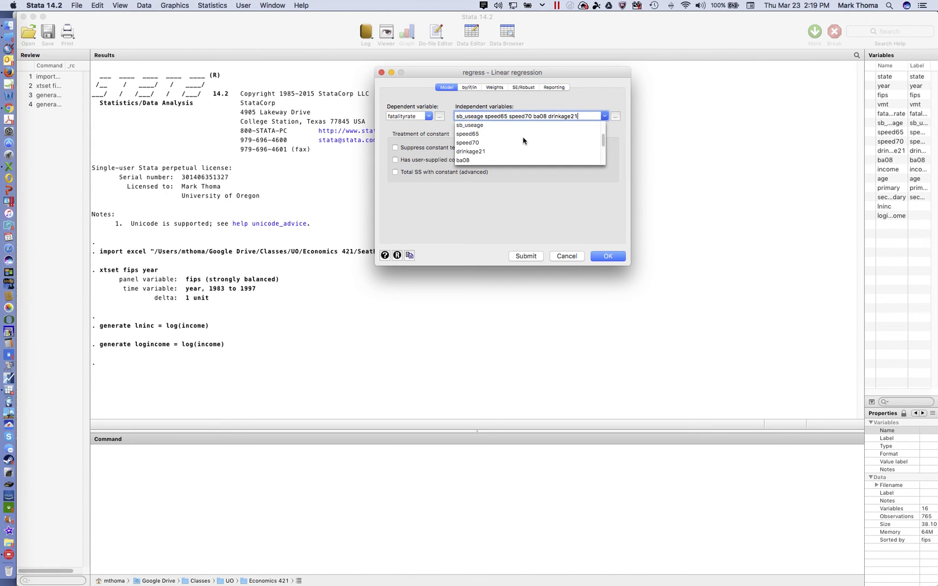
scroll(521, 141, down, 6)
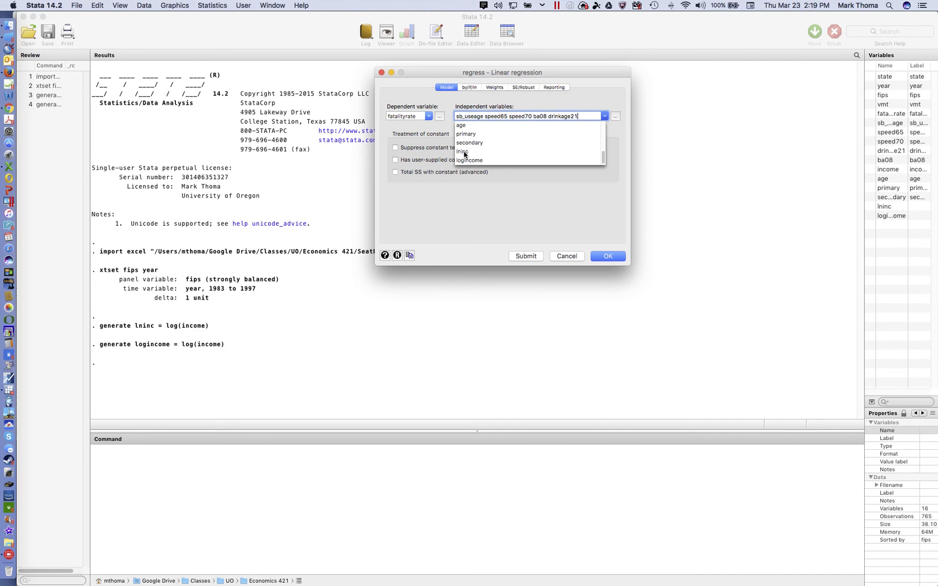
click(464, 154)
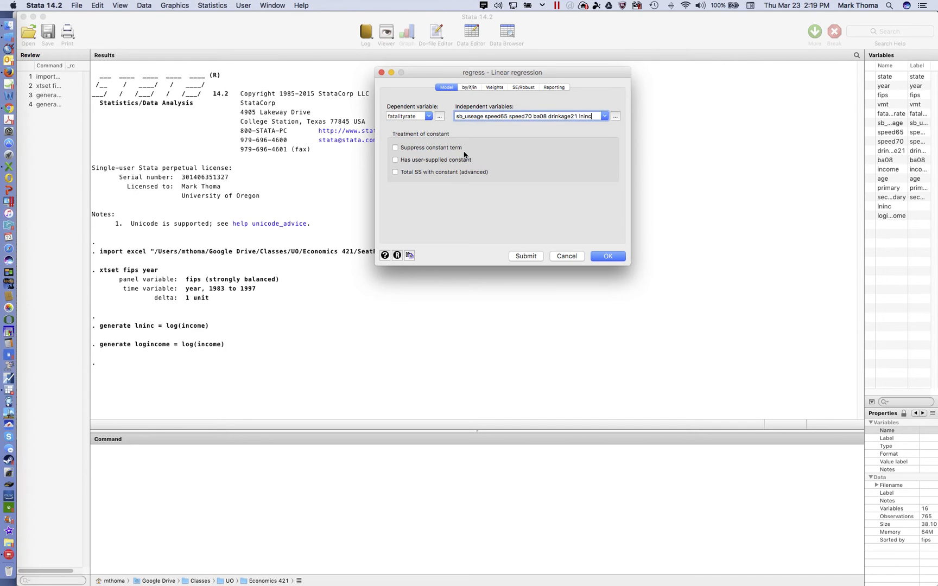
click(603, 118)
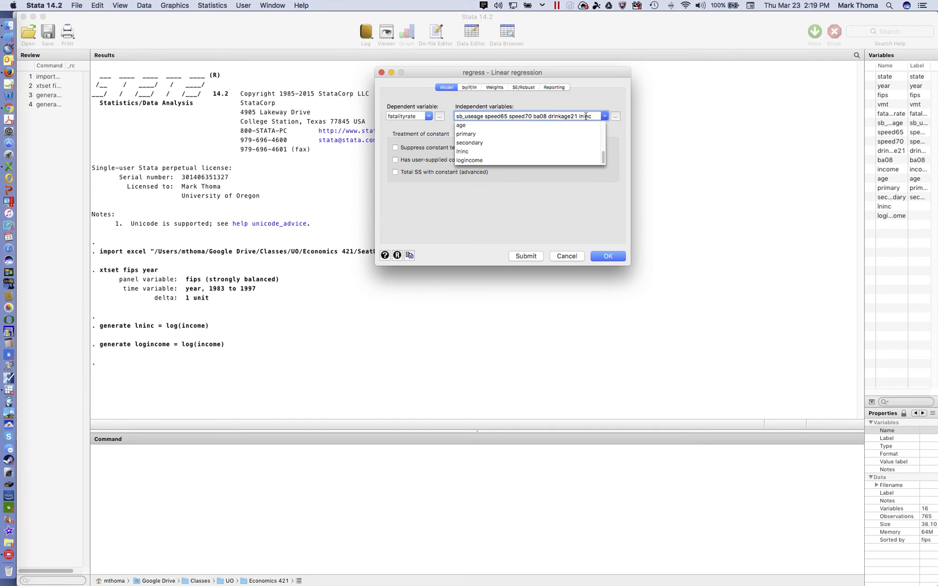
click(467, 128)
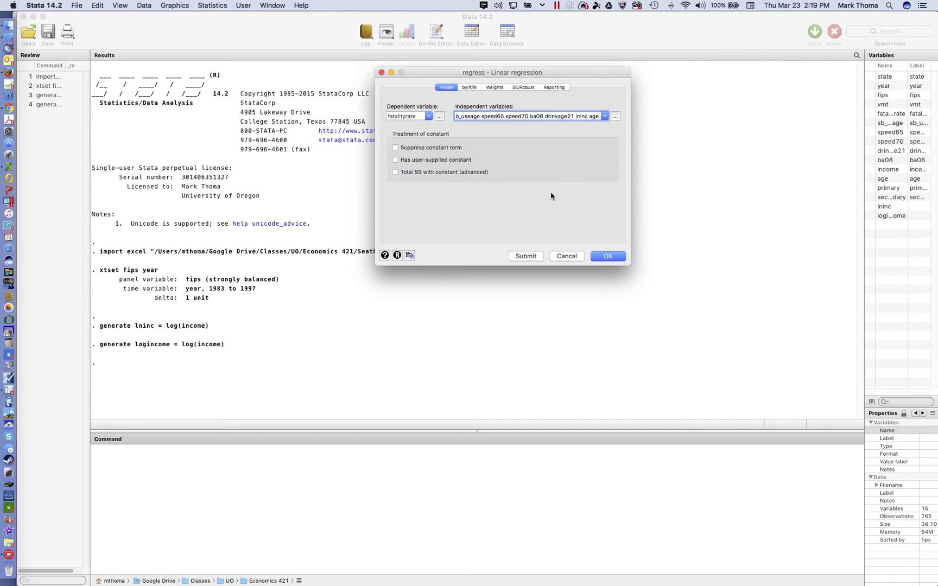
Set the standard error type to clustered robust with fips as the cluster variable, and run the regression
click(521, 89)
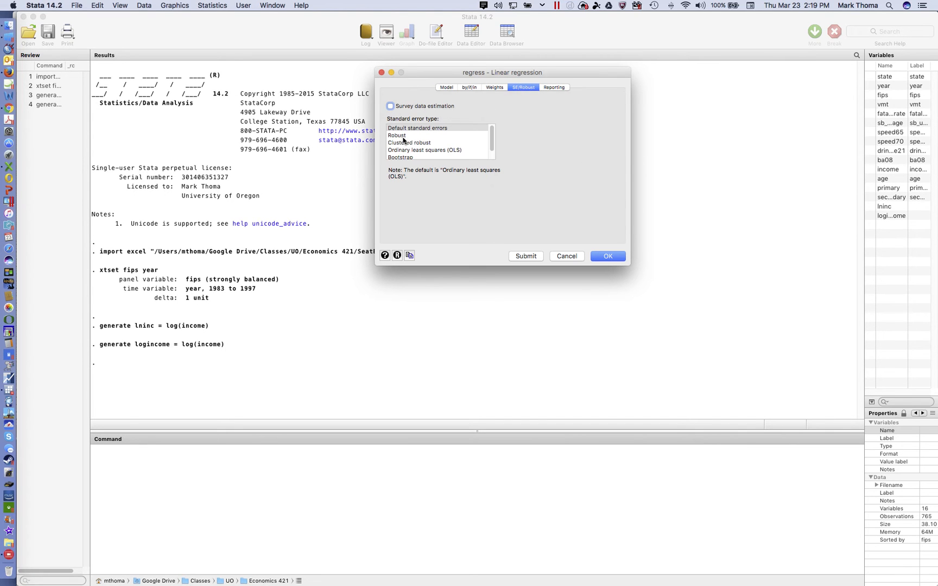
click(402, 137)
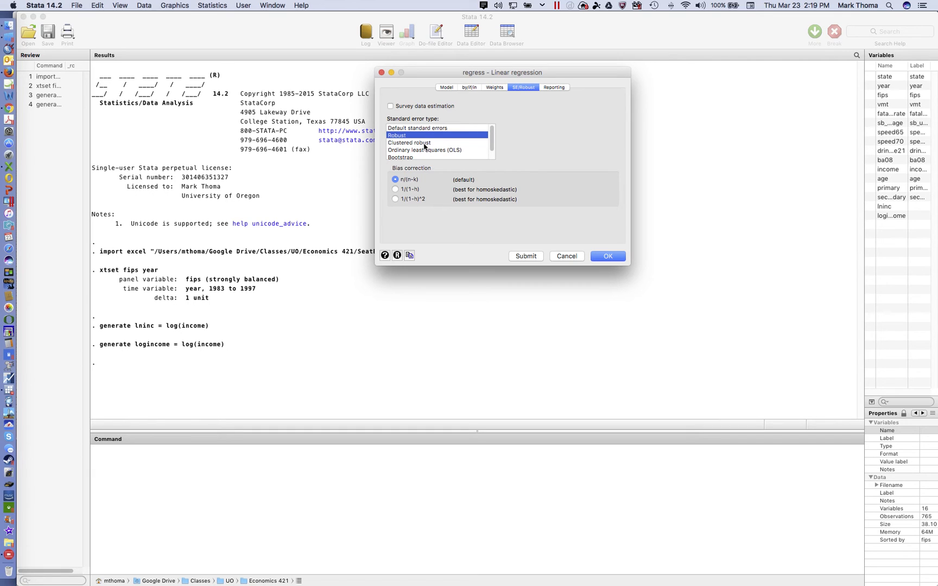
click(425, 144)
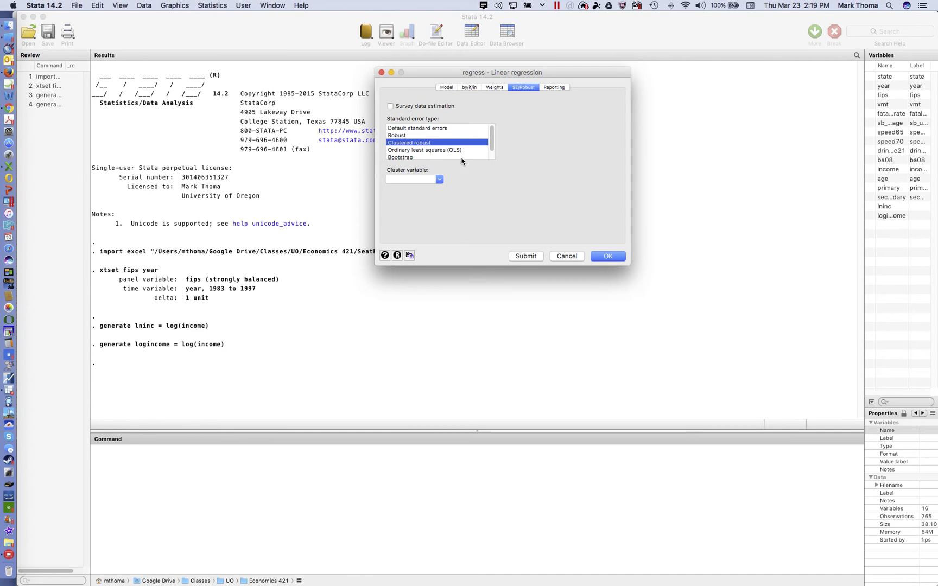
click(439, 181)
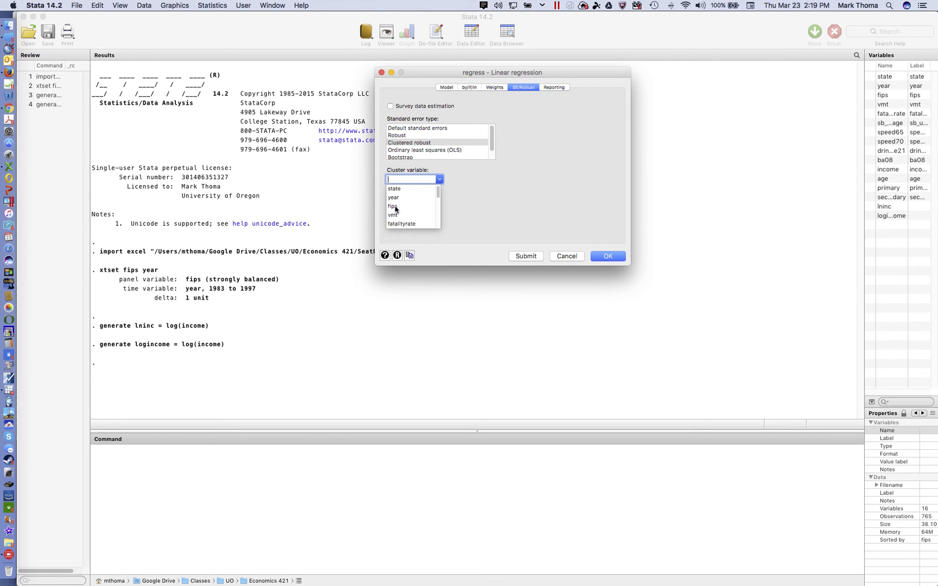
click(395, 206)
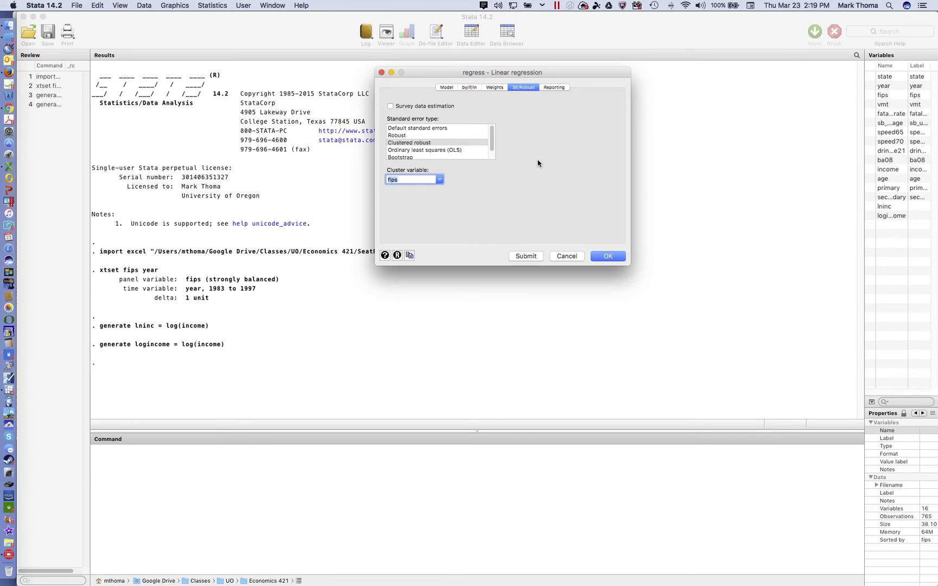
click(446, 88)
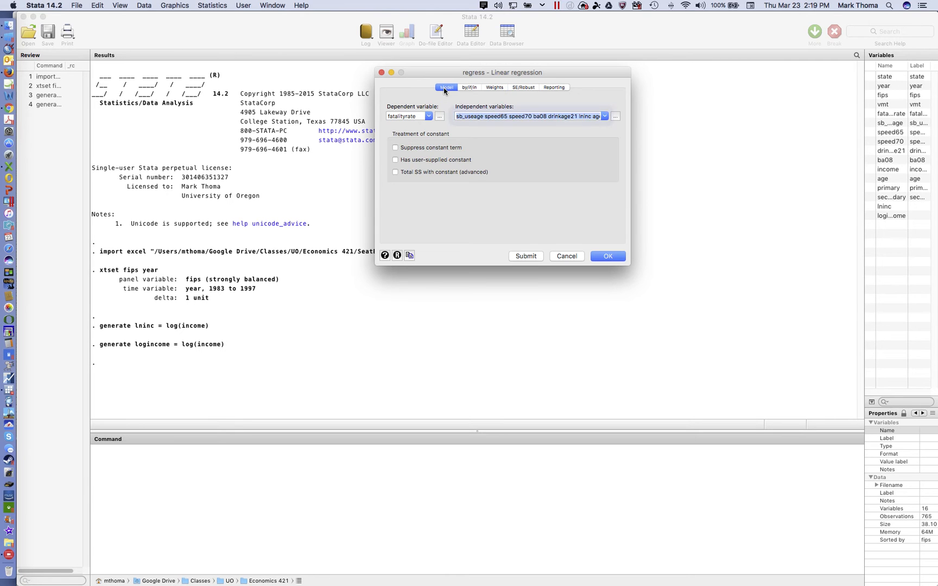
click(603, 258)
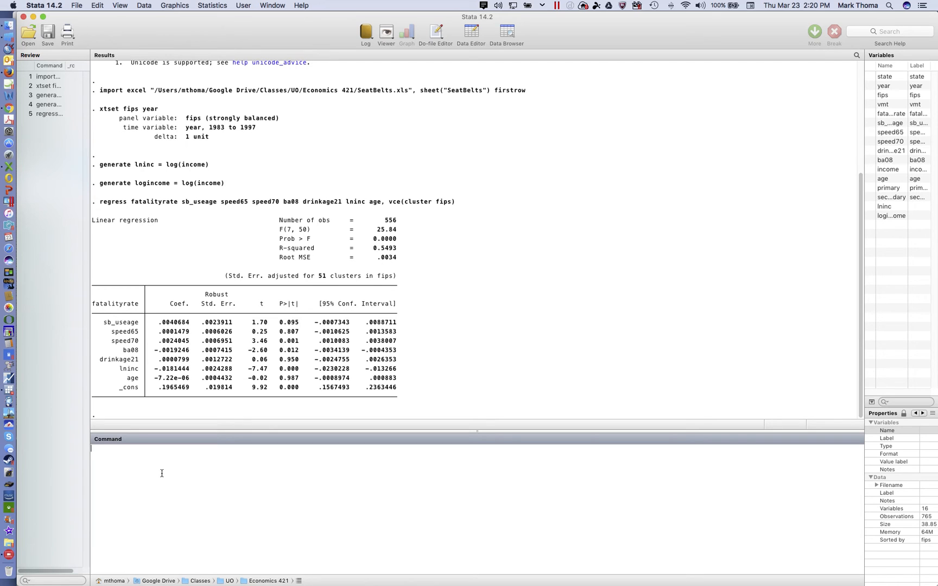
Run a global command that defines basevars as "sb_useage speed65 speed70 ba08 drinkage21 lninc age", reusing the variable list from the regression output
text(lobal ")
drag(381, 203, 185, 207)
click(362, 203)
key(super+c)
click(128, 449)
key(super+v)
text(")
click(115, 448)
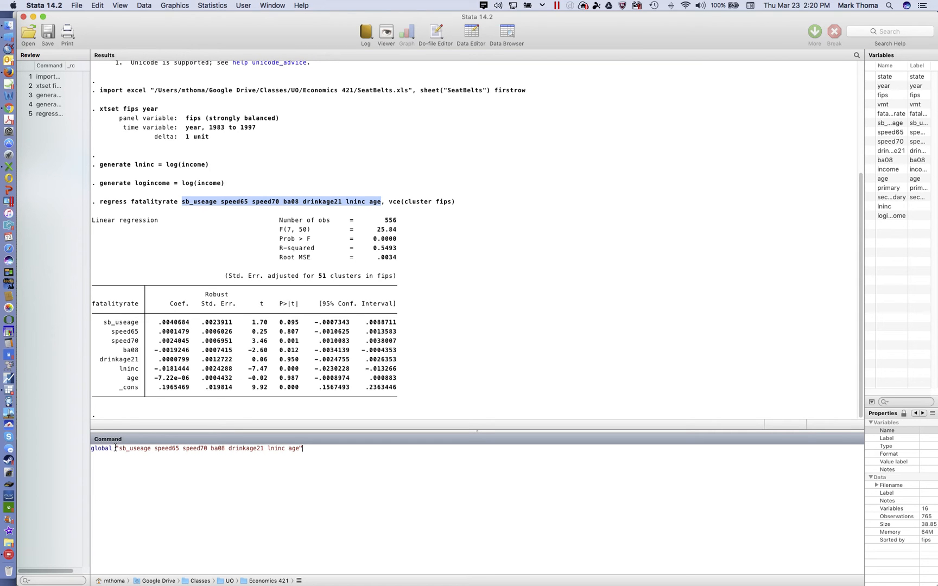
text(baseva)
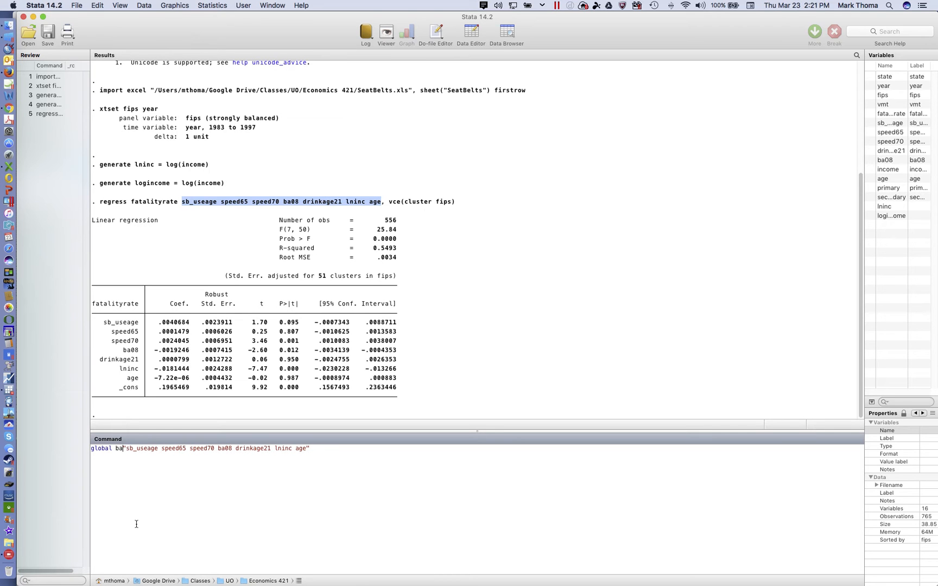
text(rs)
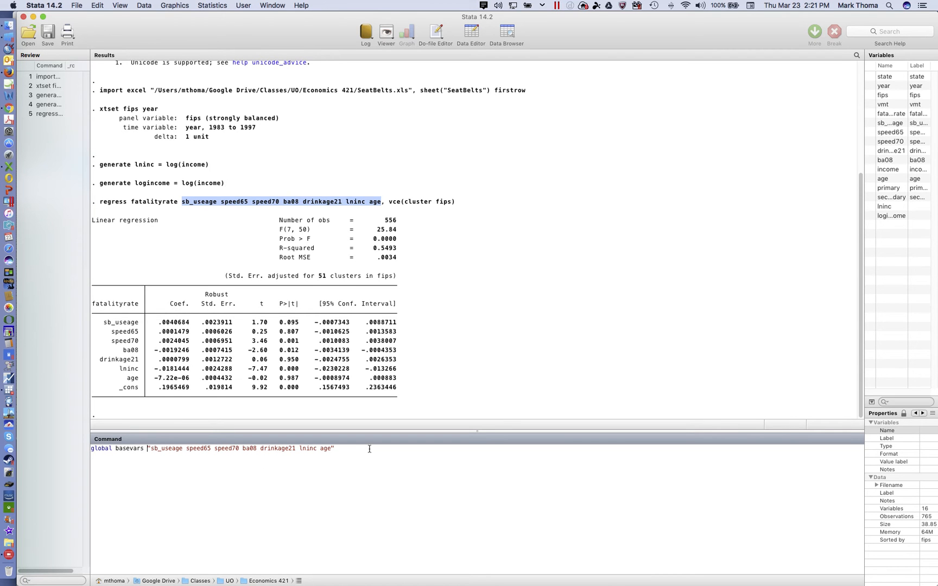
key(Return)
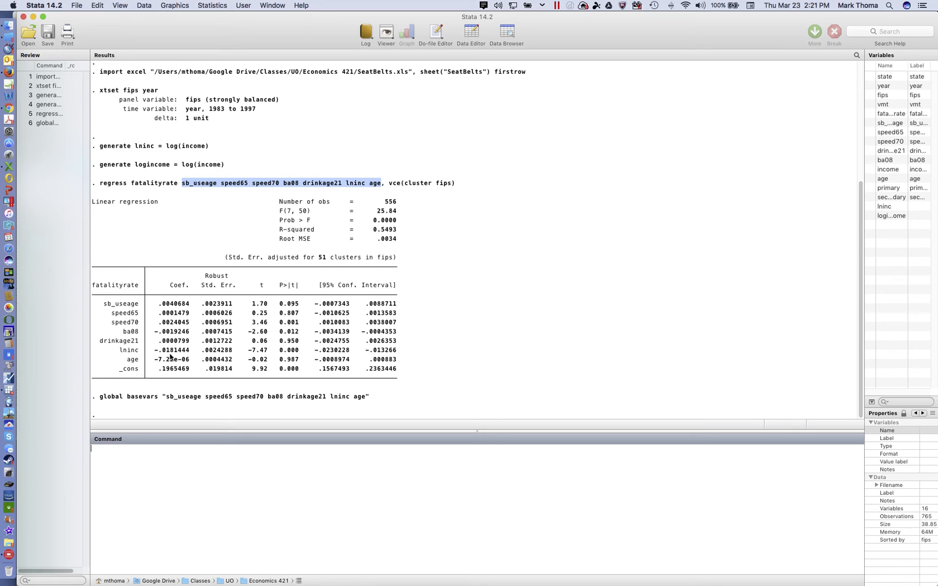
click(213, 233)
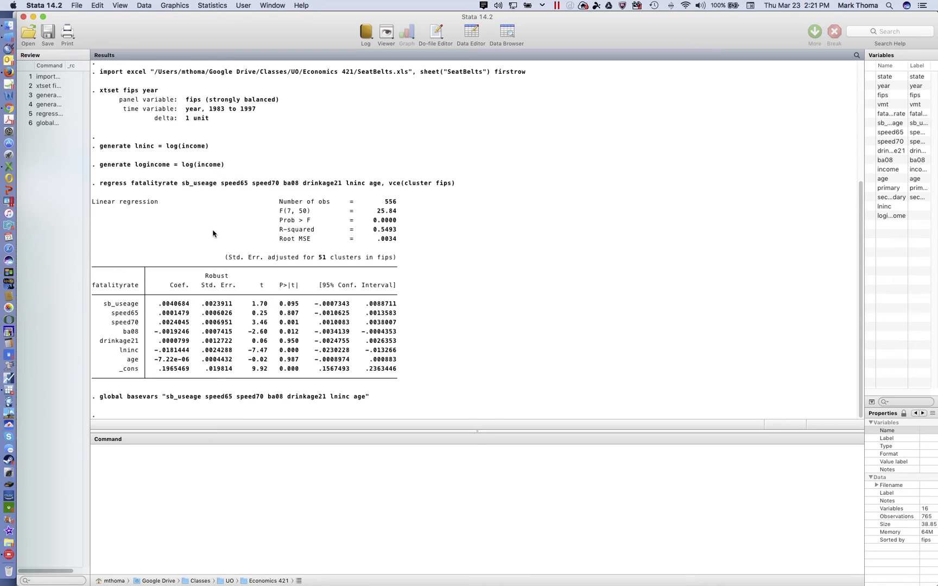
Set up a fixed-effects panel linear regression (xtreg) with fatalityrate as the dependent variable and $basevars as the independent variables
click(213, 6)
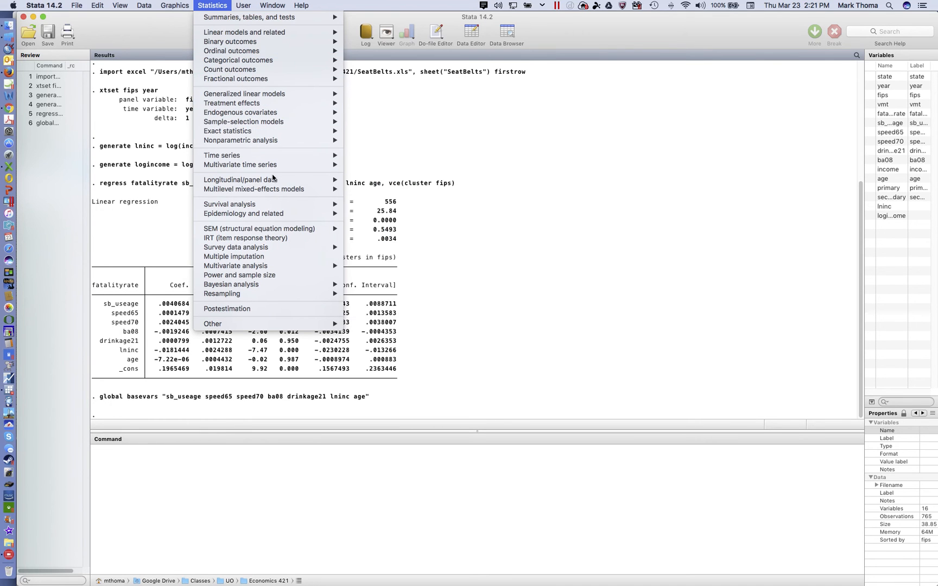
mouse_move(274, 183)
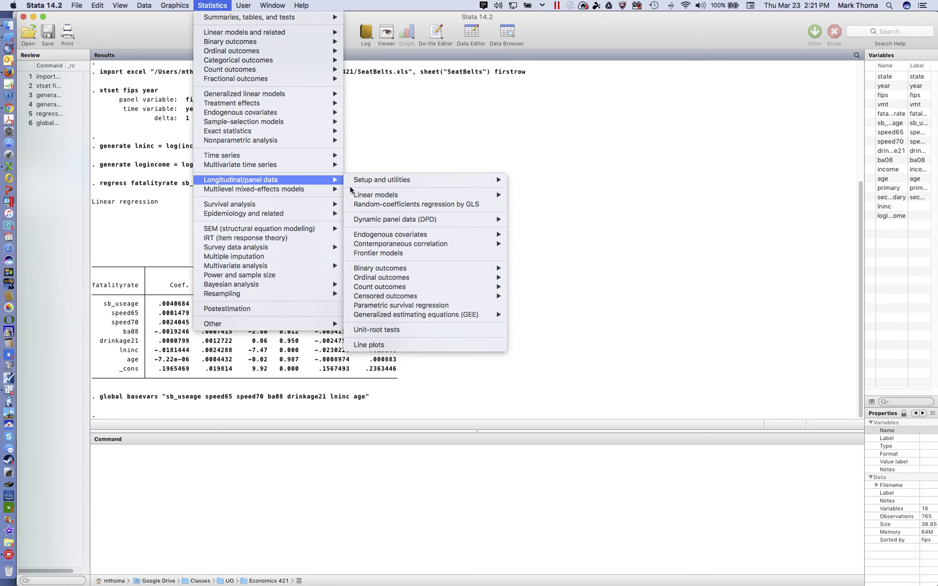
mouse_move(384, 198)
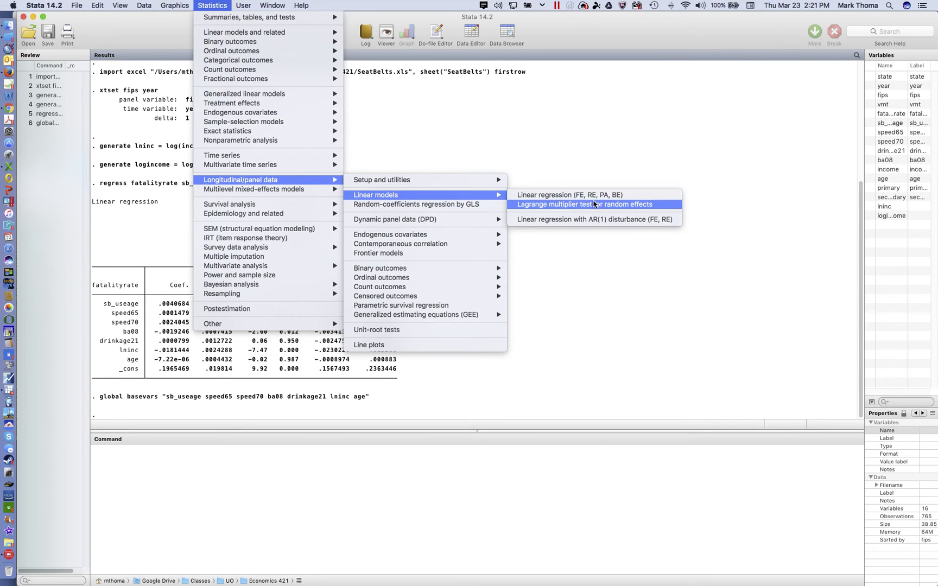
click(547, 197)
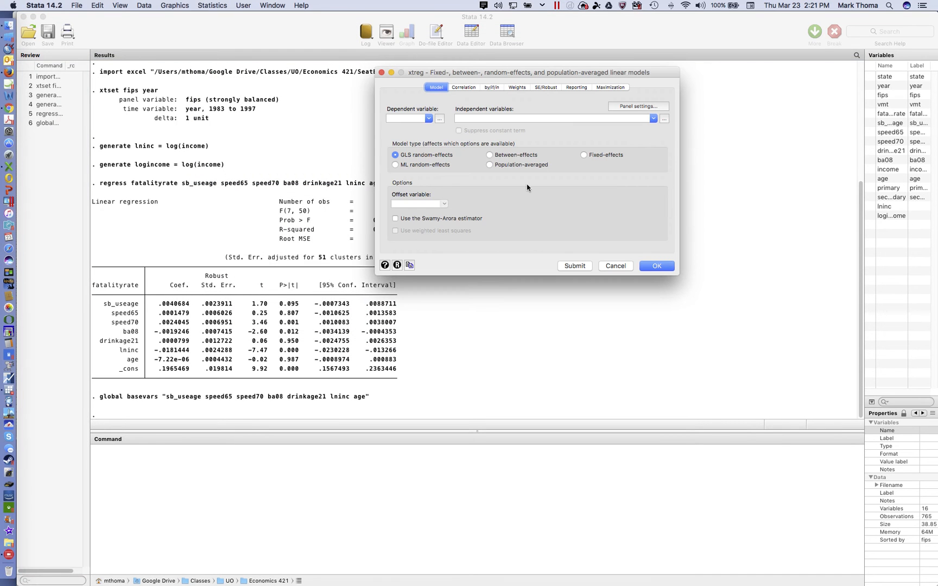
click(428, 119)
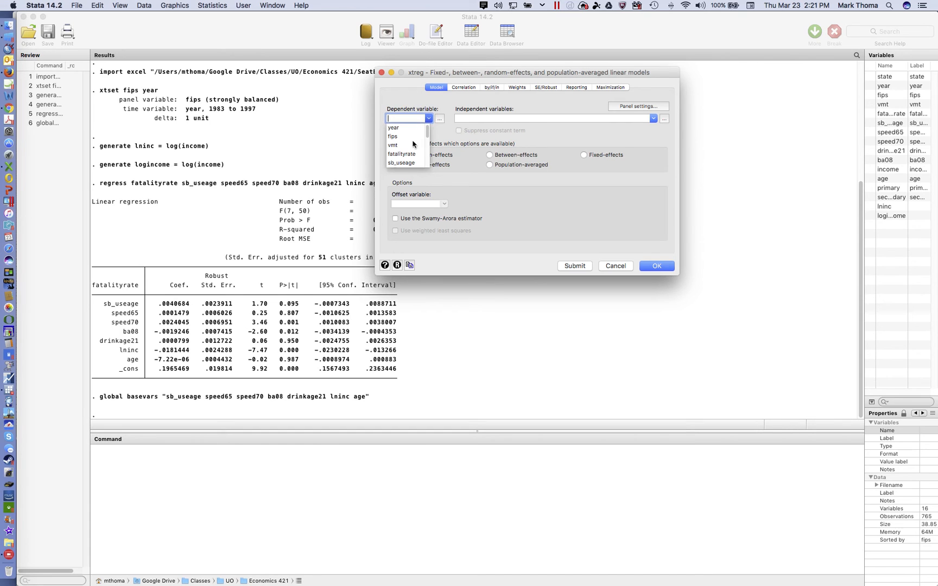
click(408, 155)
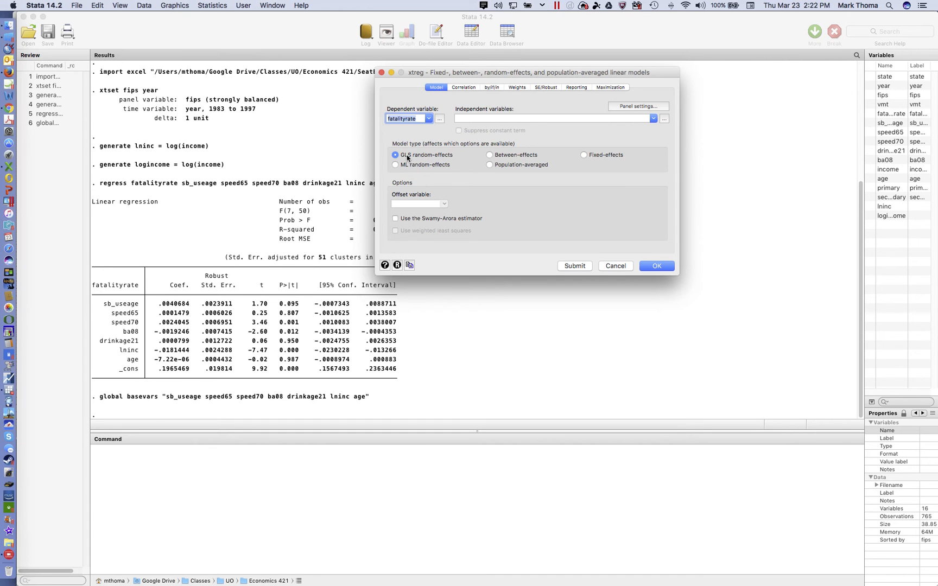
click(468, 120)
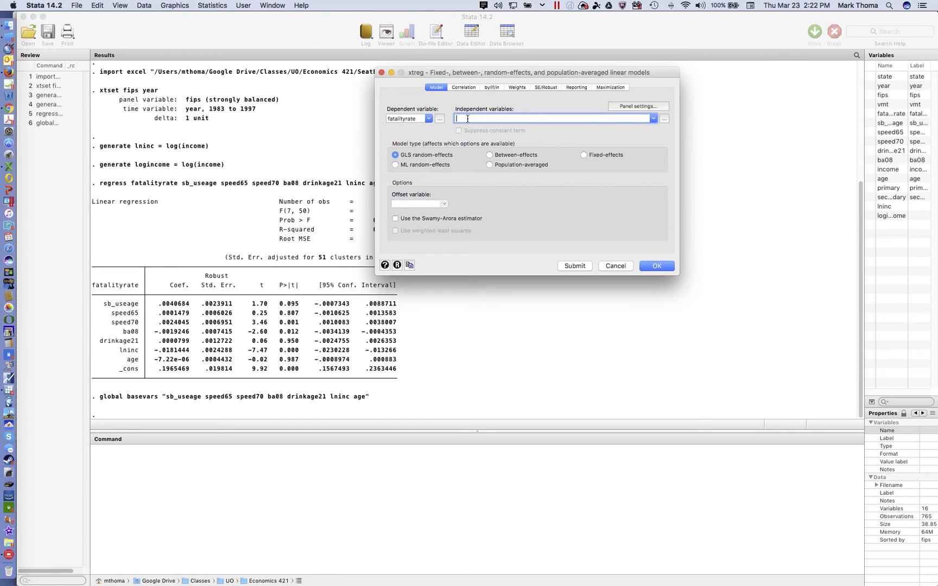
text($basevars)
click(584, 156)
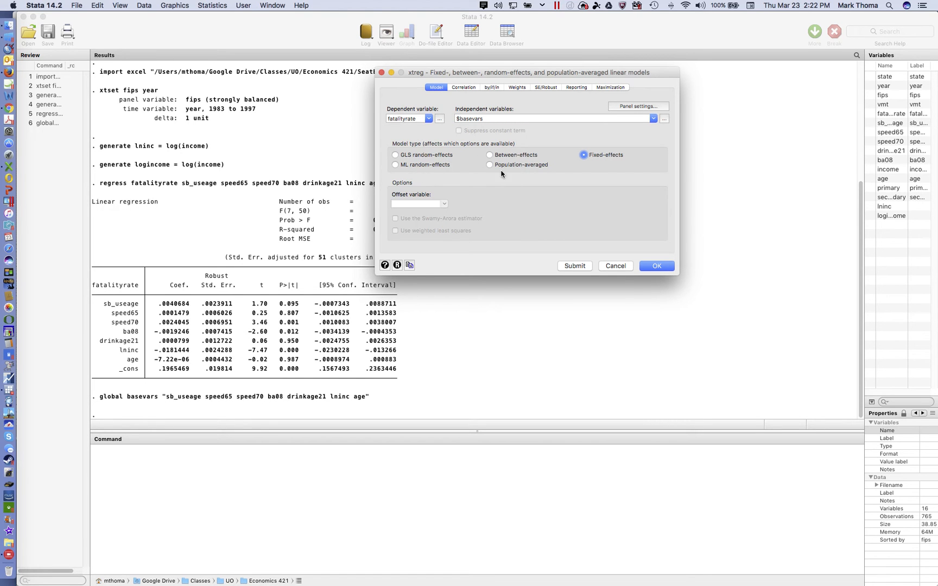
Set the panel regression's standard errors to clustered robust with fips as the cluster variable, and run the fixed-effects model
click(546, 87)
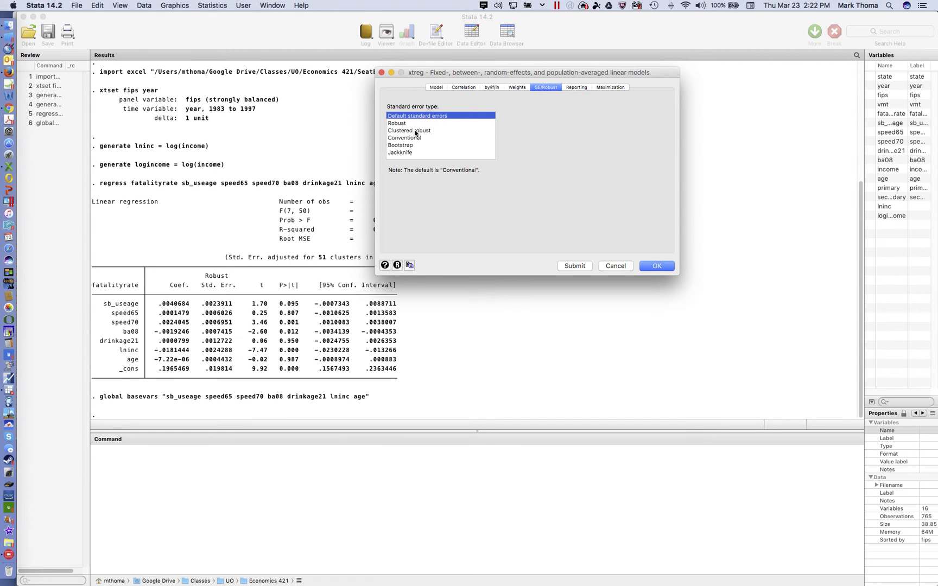
click(415, 131)
click(441, 180)
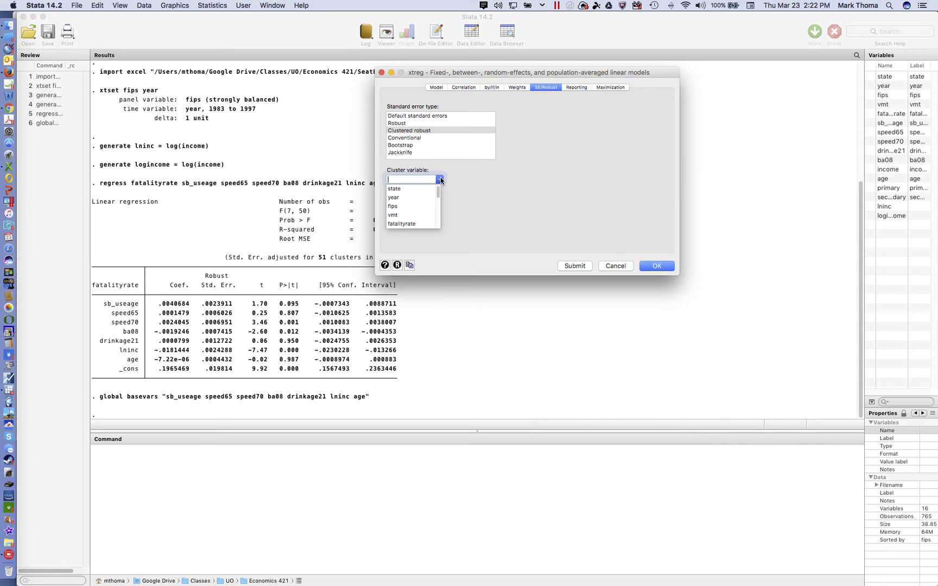
click(400, 207)
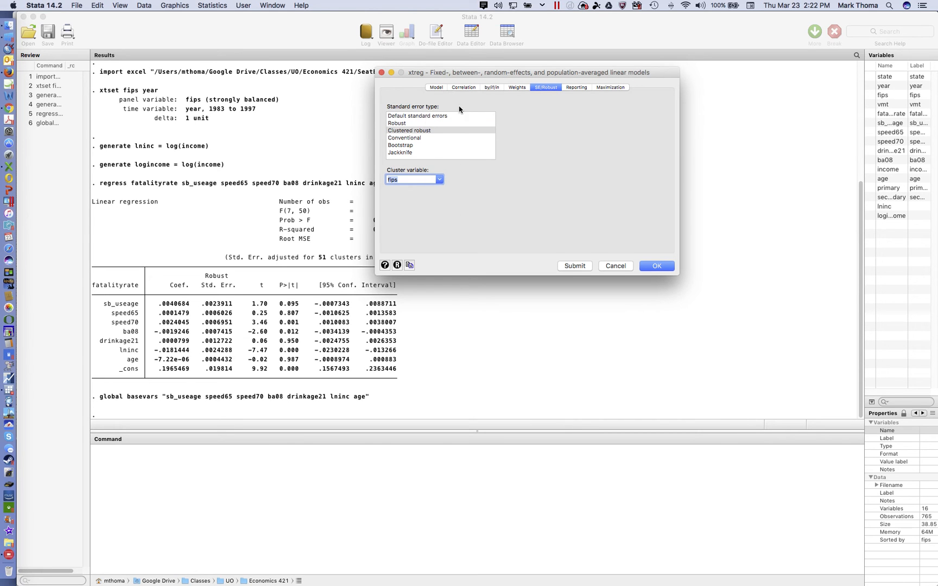
click(438, 90)
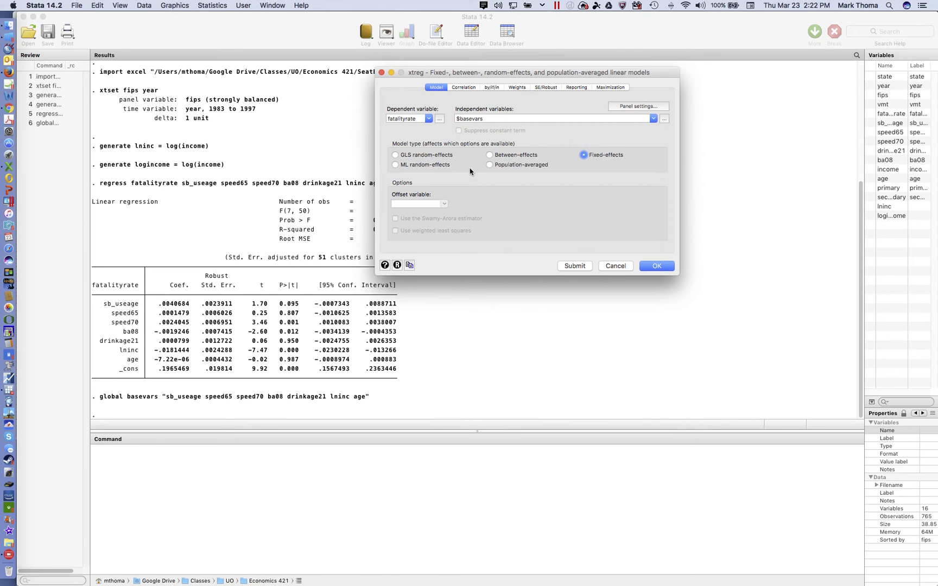
click(650, 265)
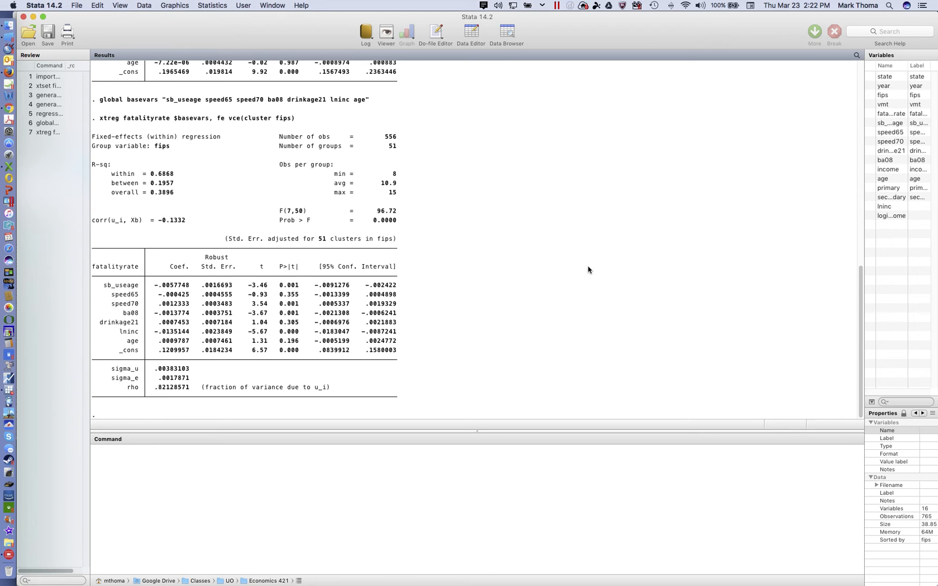
scroll(588, 270, up, 3)
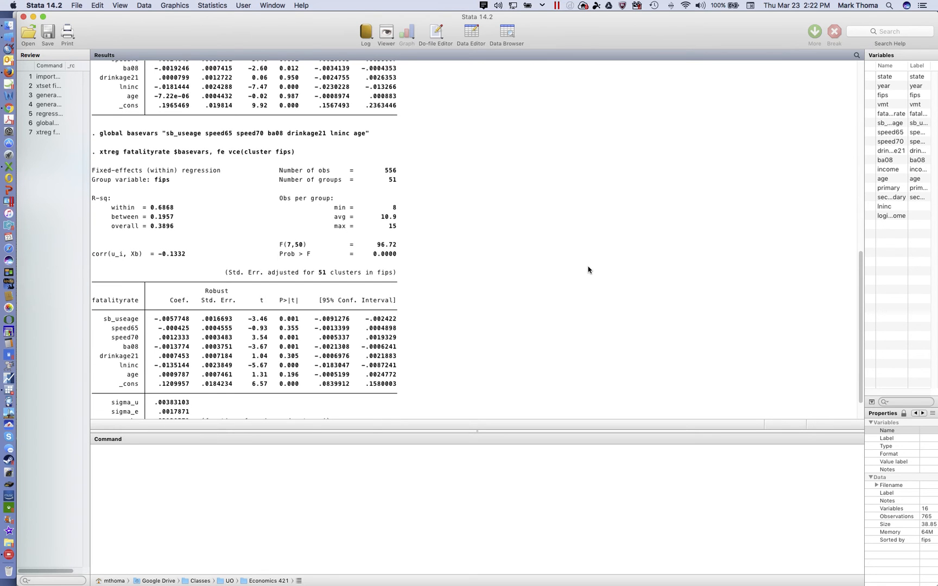
scroll(587, 269, down, 3)
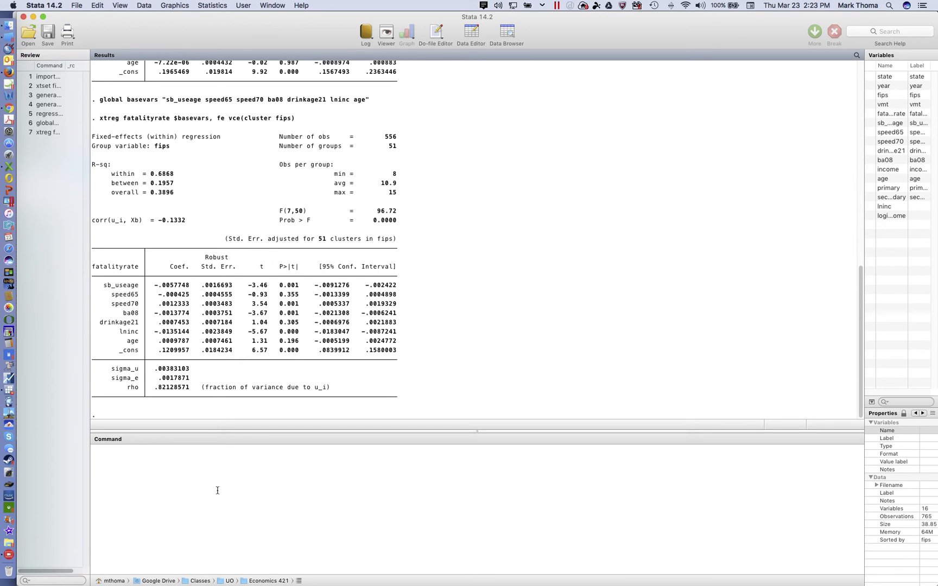
Try to create year dummies by running the command "tabulate yrvars, generate(yr)"
click(209, 473)
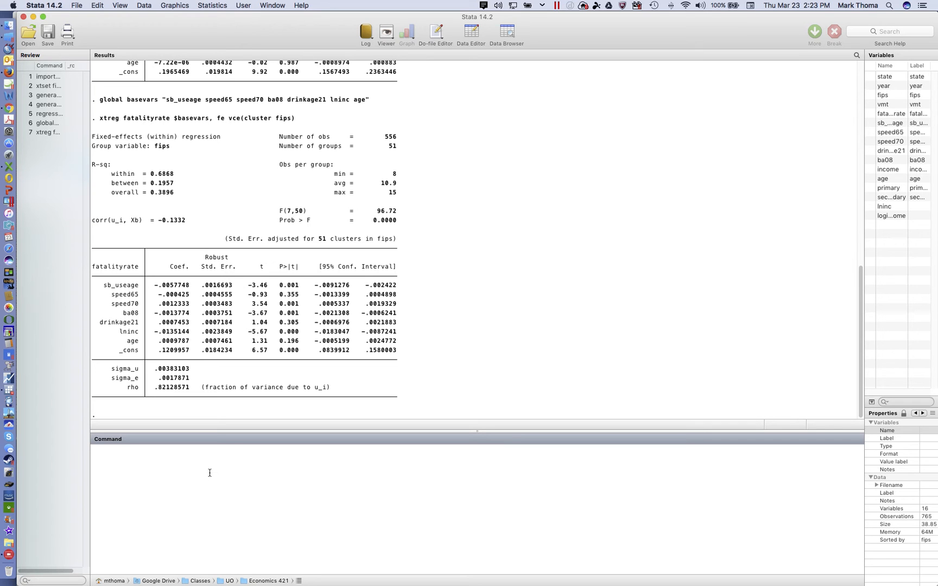
text(tabulate yrva)
text(s)
text(enerate(yr)
key(Return)
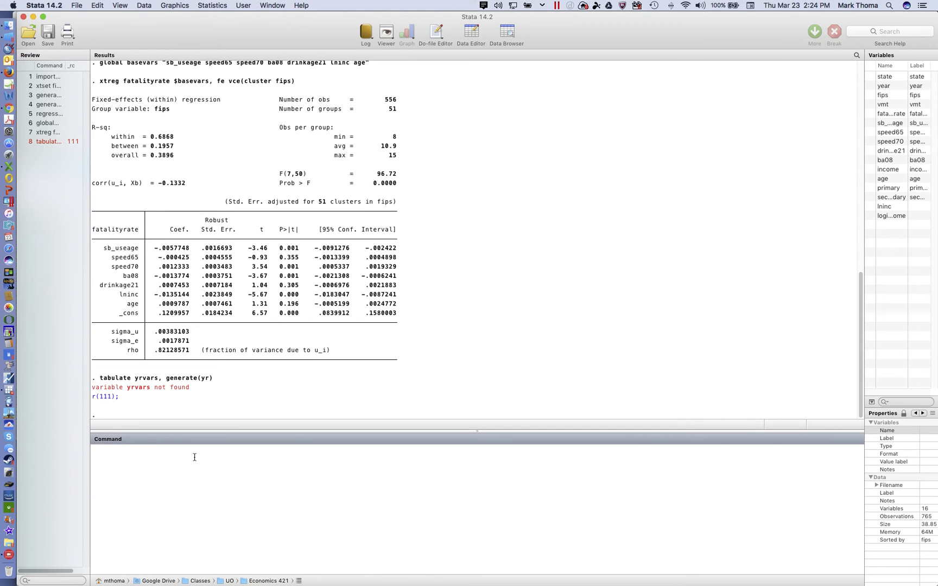
Try the recalled tabulate command with years as its variable, running "tabulate years, generate(yr)"
click(41, 141)
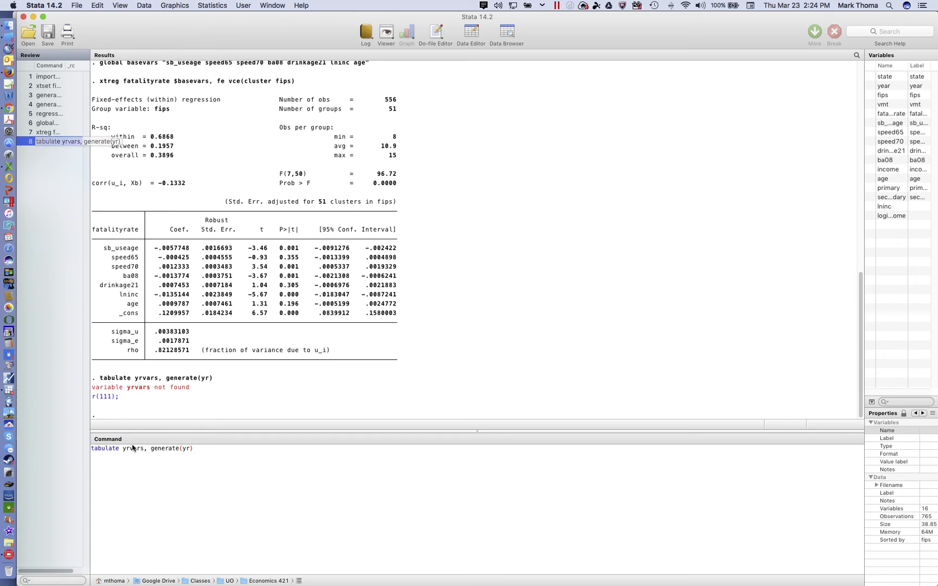
click(134, 449)
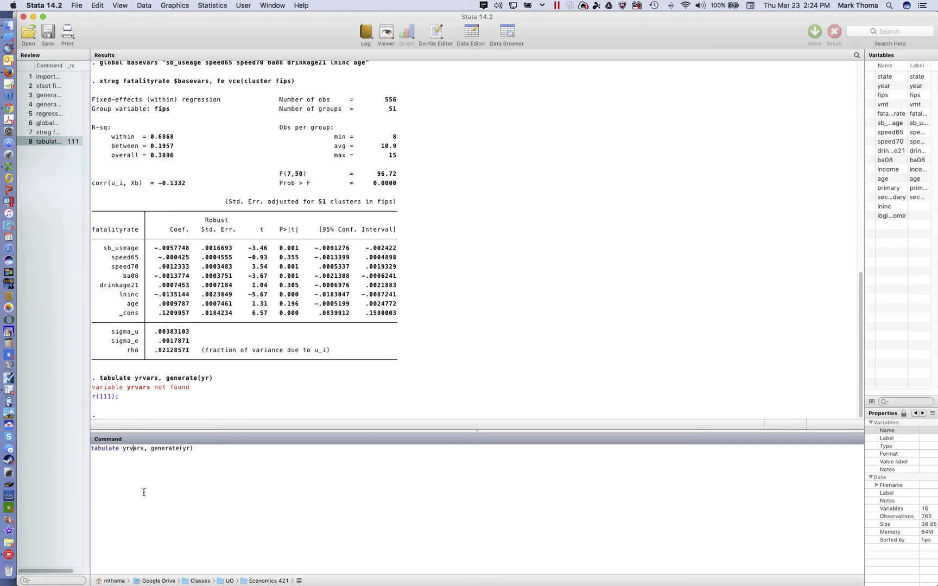
key(BackSpace)
key(BackSpace)
text(r)
key(BackSpace)
text(e)
double_click(185, 449)
click(187, 467)
drag(140, 449, 123, 449)
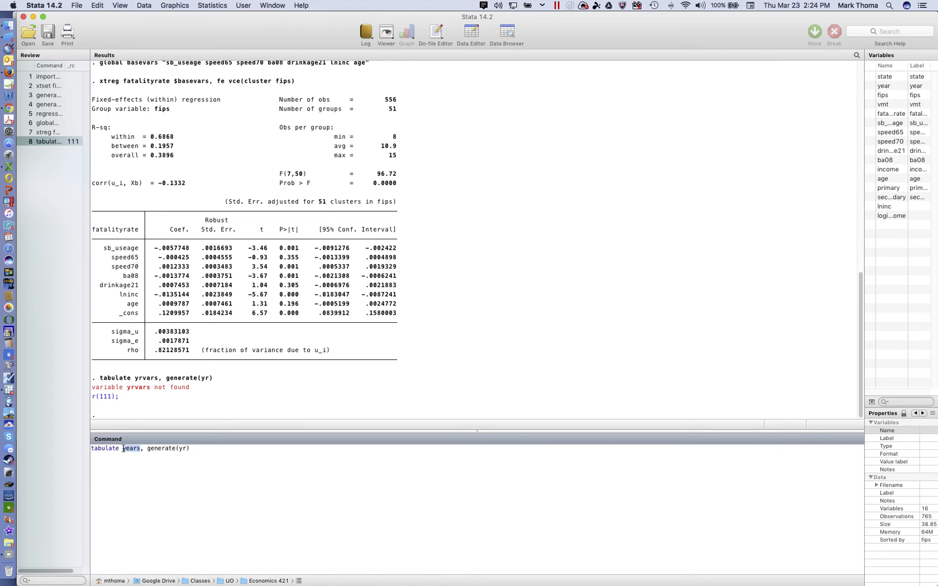
click(122, 473)
key(Return)
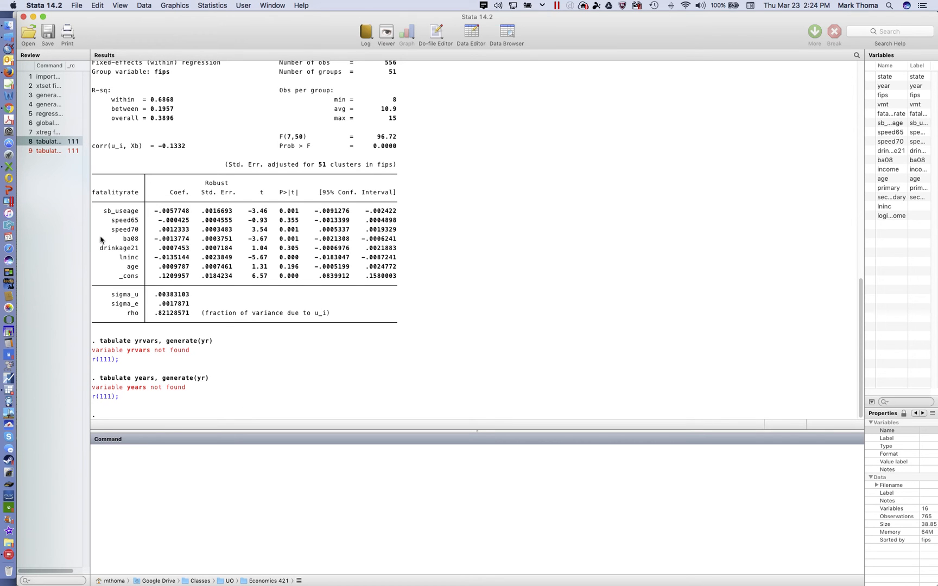
Check the time variable's name in the earlier output, correct the recalled command, and run "tabulate year, generate(yr)" to create year dummies
scroll(126, 187, up, 1)
scroll(126, 187, up, 15)
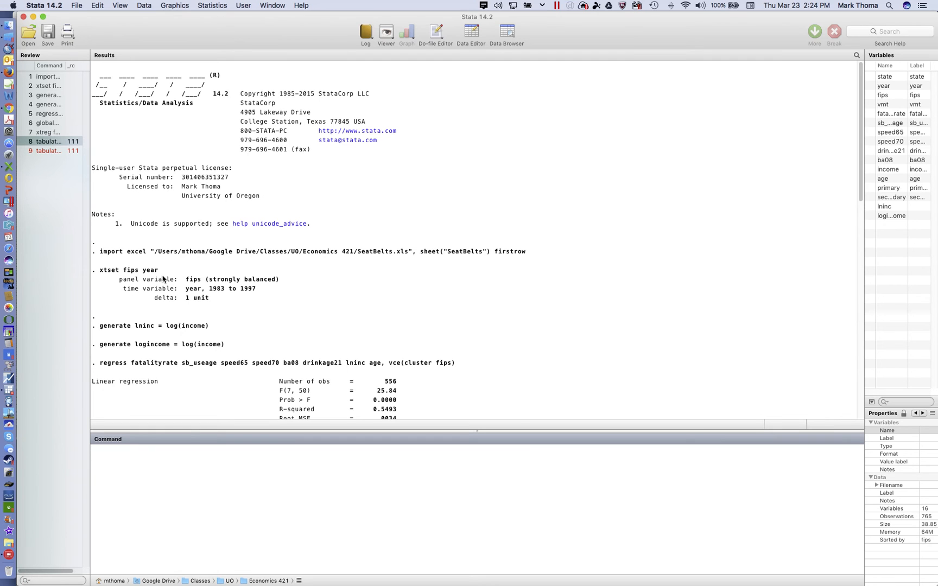
scroll(166, 316, down, 20)
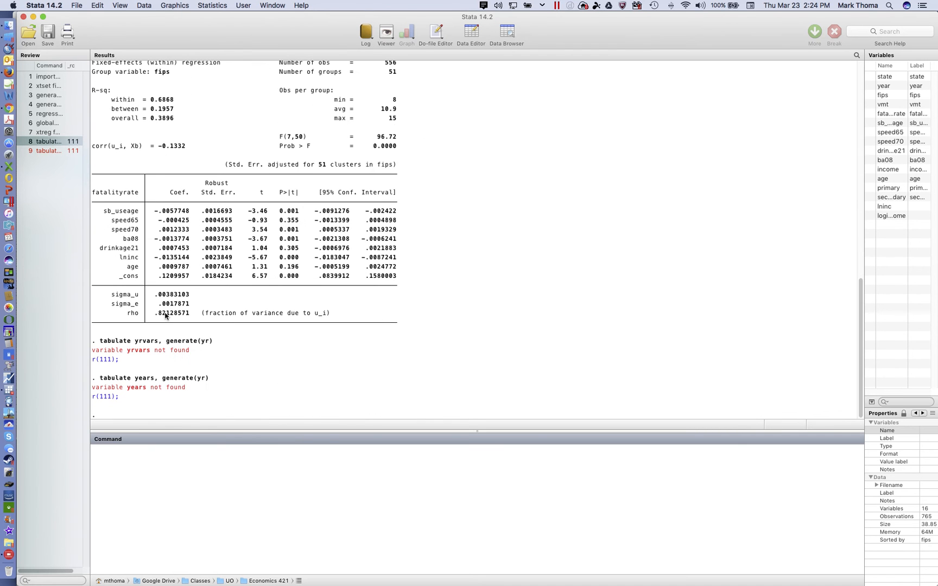
click(45, 149)
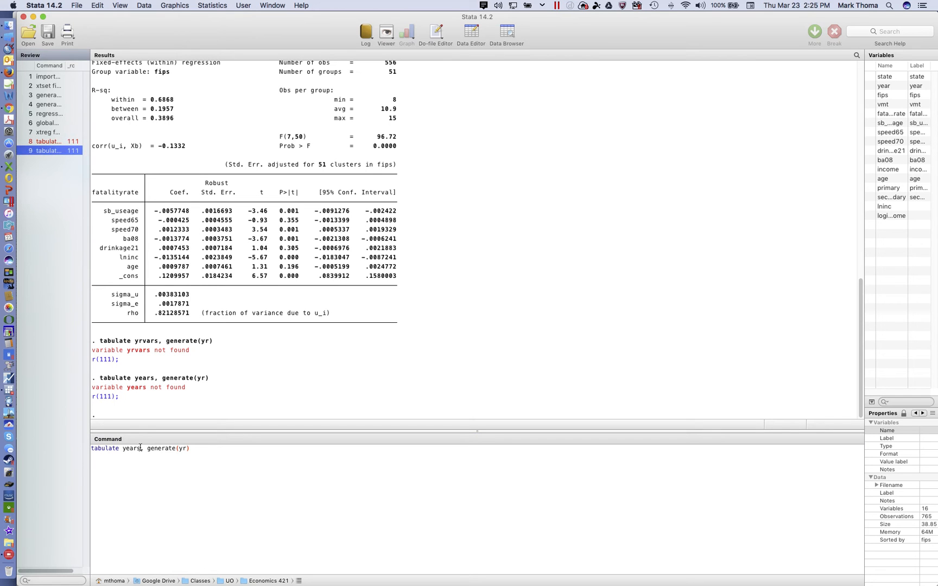
click(144, 469)
key(BackSpace)
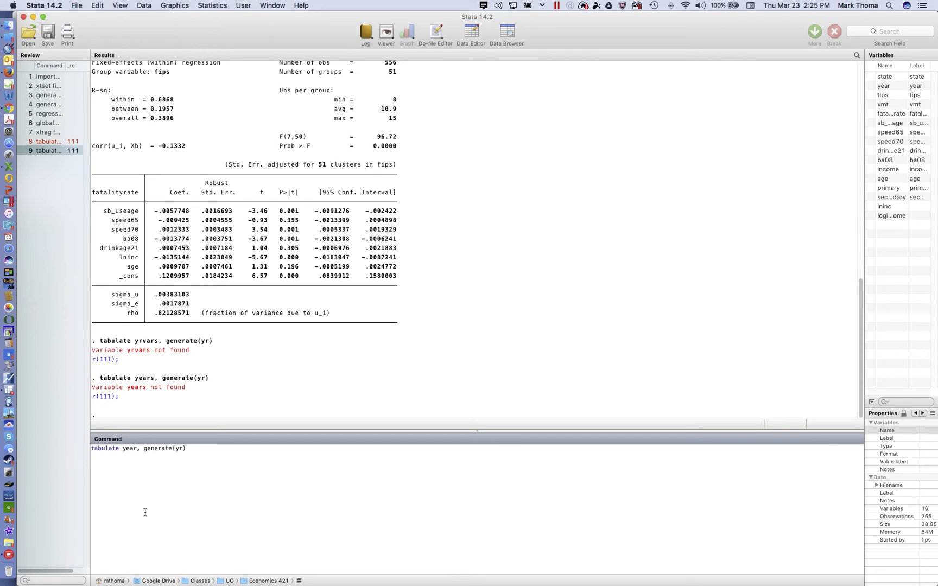
click(222, 452)
key(Return)
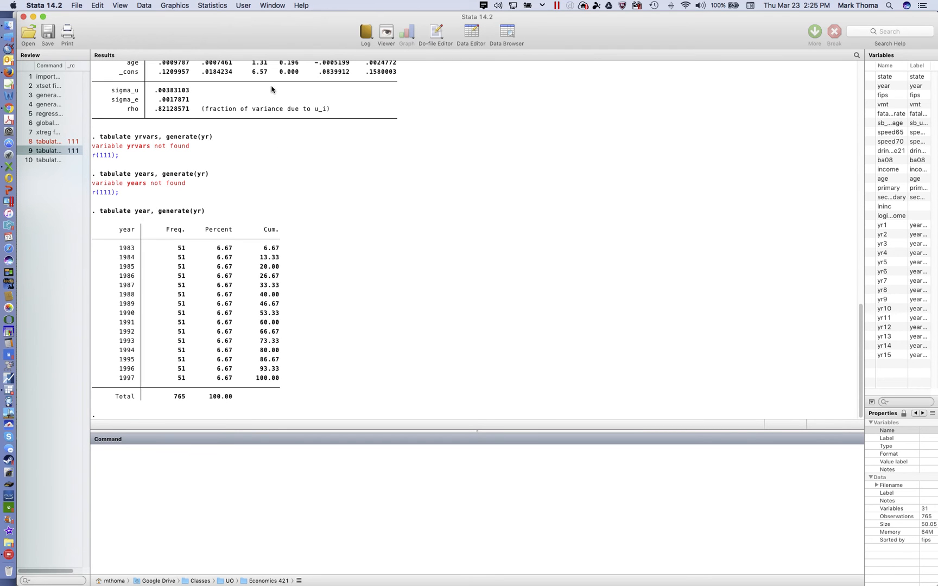
Browse the dataset to examine the year dummy columns yr1 to yr15 against the year column, and close the data browser
click(505, 35)
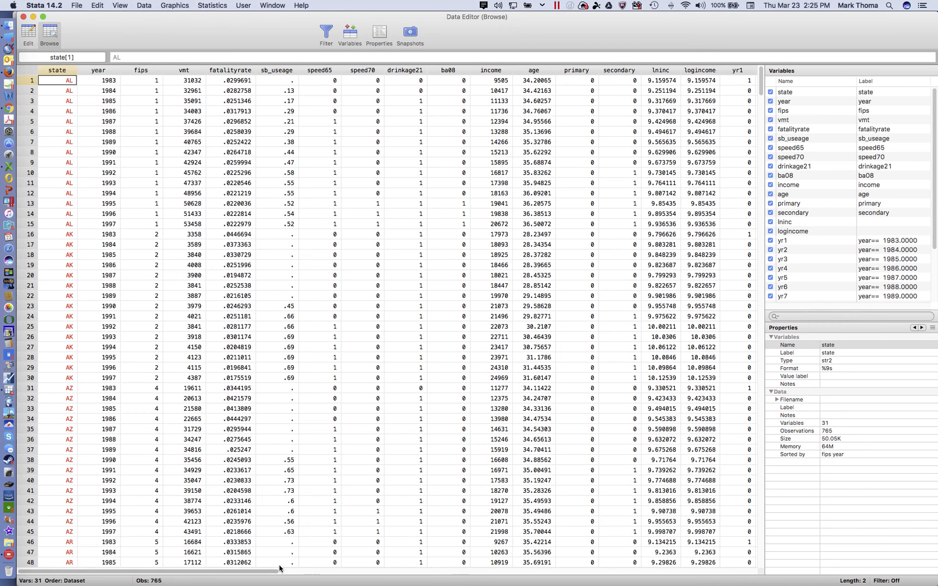
scroll(380, 567, right, 10)
drag(448, 565, 461, 585)
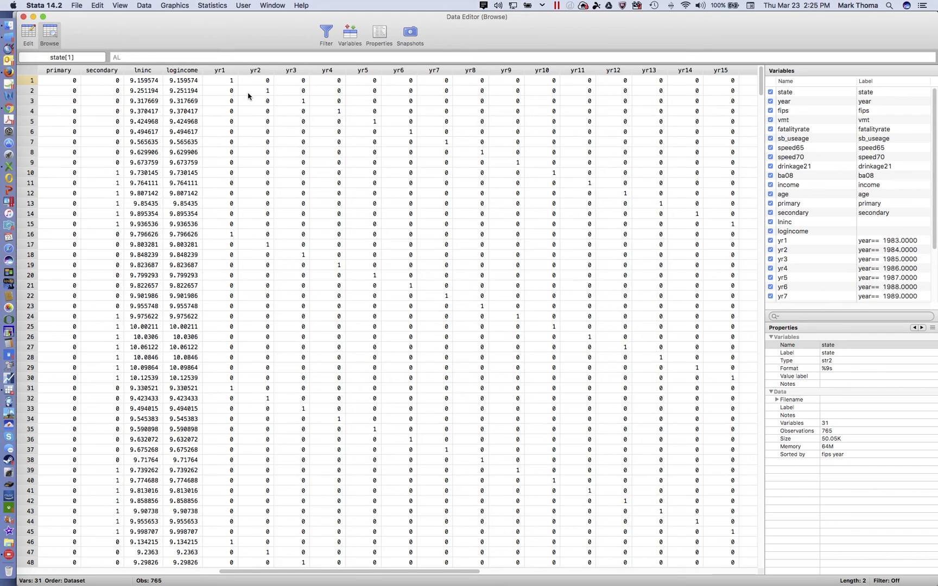
drag(370, 575, 154, 579)
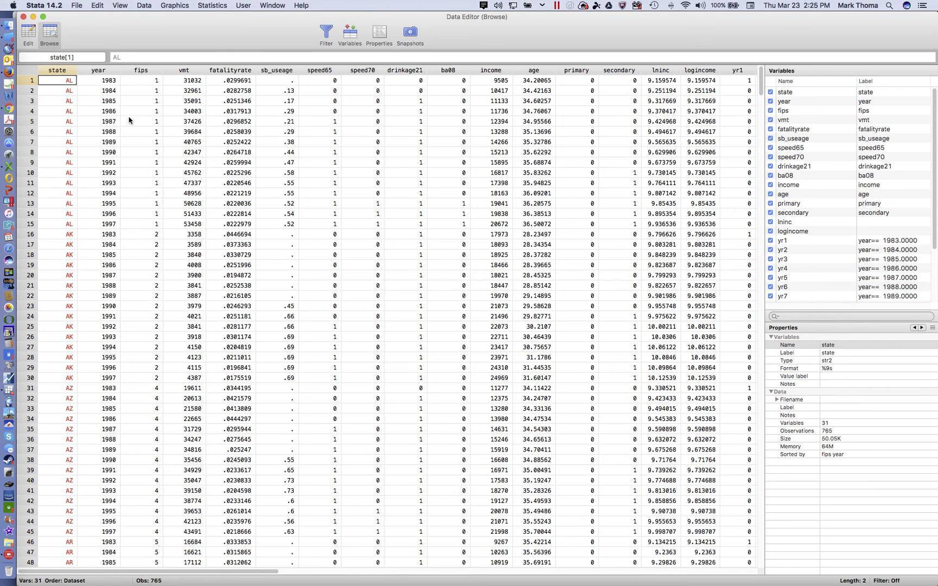
mouse_move(254, 574)
mouse_down()
mouse_move(568, 584)
mouse_move(247, 585)
mouse_up()
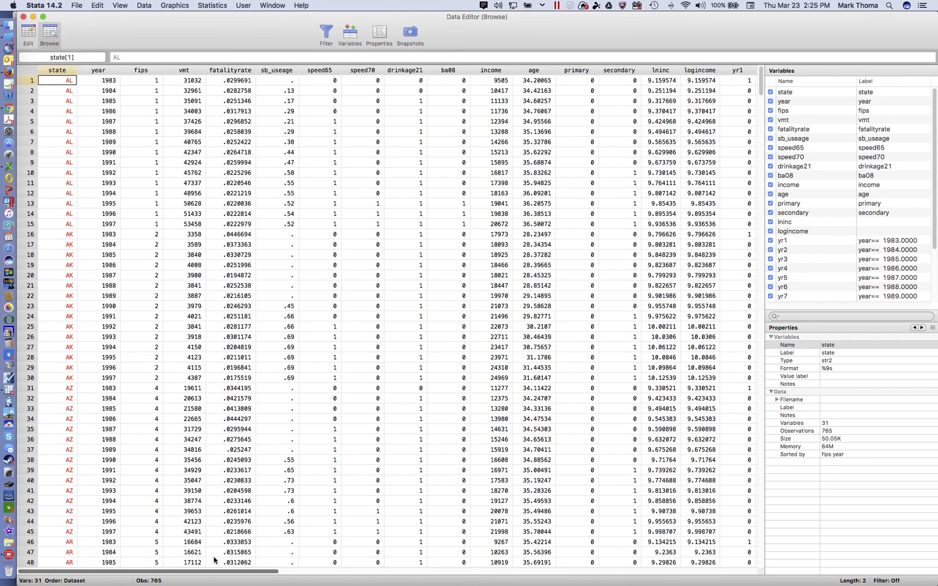
click(23, 17)
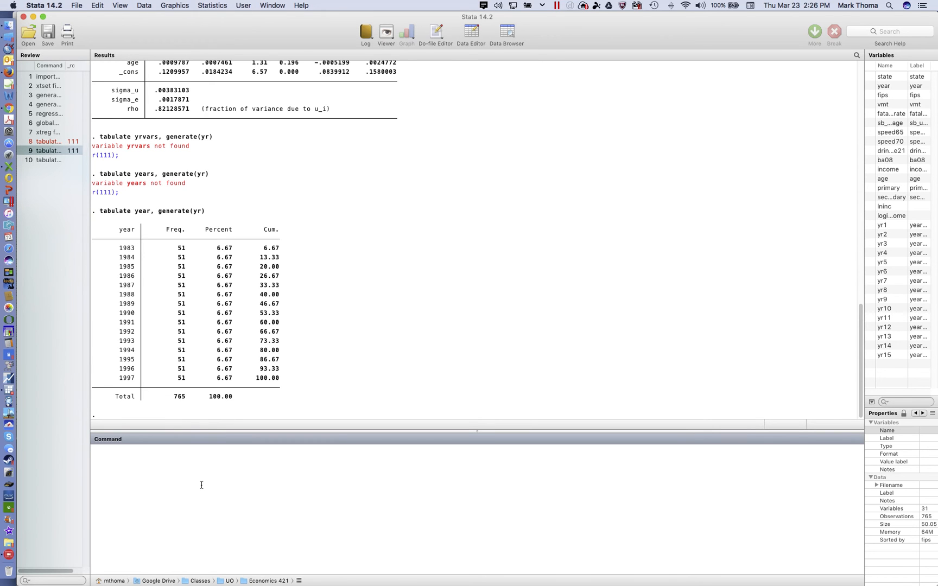
Run a global command defining yrvars as the quoted, space-separated list of year dummies from yr2 through yr15, leaving out yr1
text(global ye)
key(BackSpace)
text(rvars)
text(yr3 yr4 yr5 yr6 yr7 yr8 )
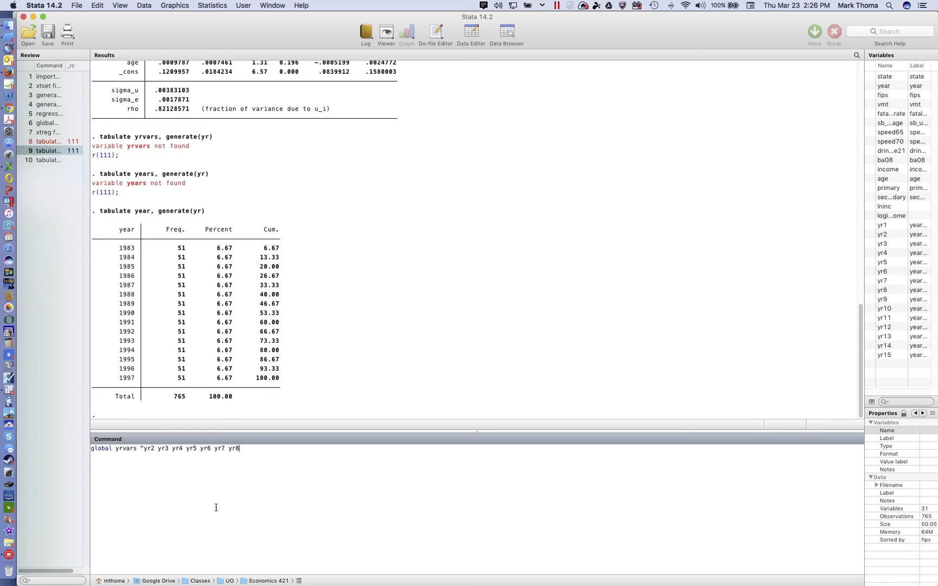
text(y)
text(r9 yr10 y)
text(r)
text(11 y)
text(r12 yr13 )
text(y)
text(r)
text(14)
text(rs )
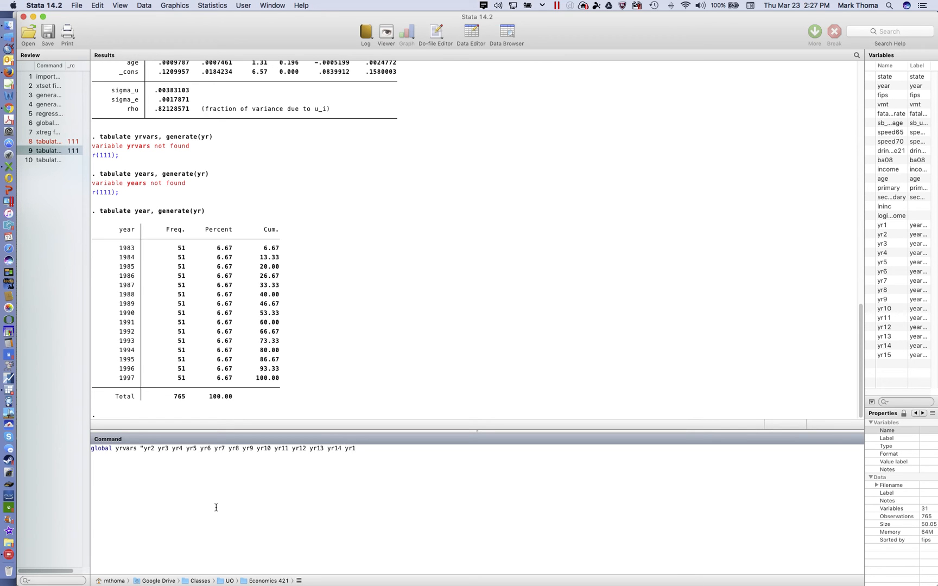
text(")
key(Return)
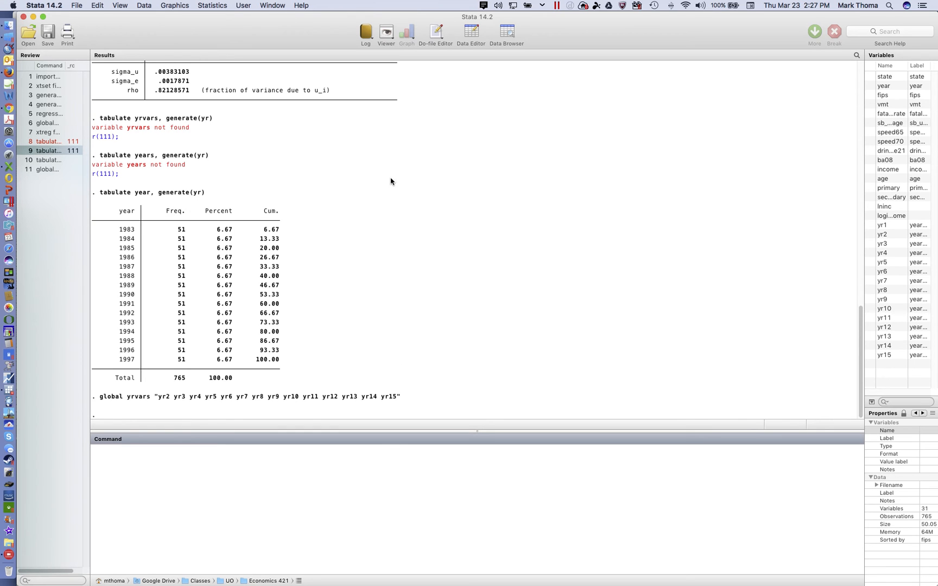
scroll(360, 199, up, 3)
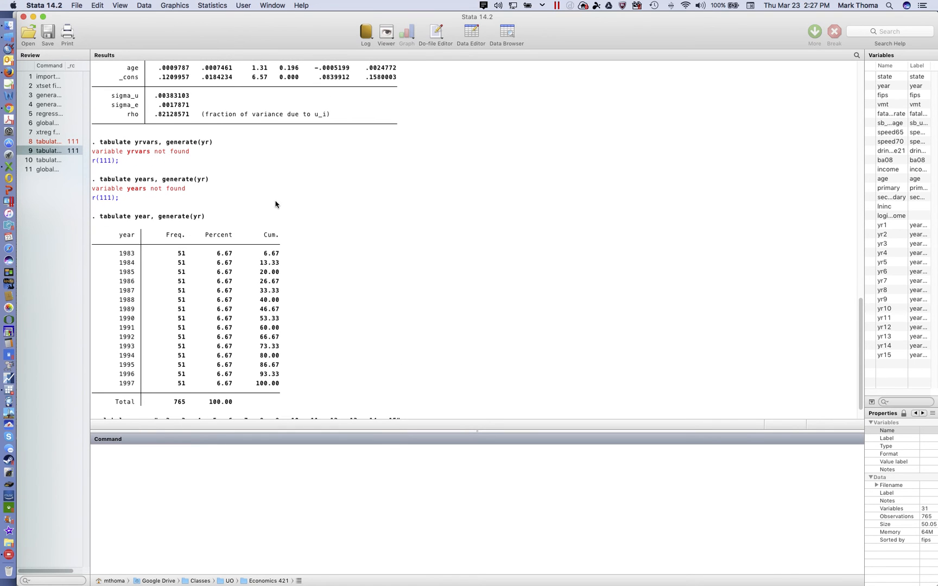
scroll(288, 282, down, 3)
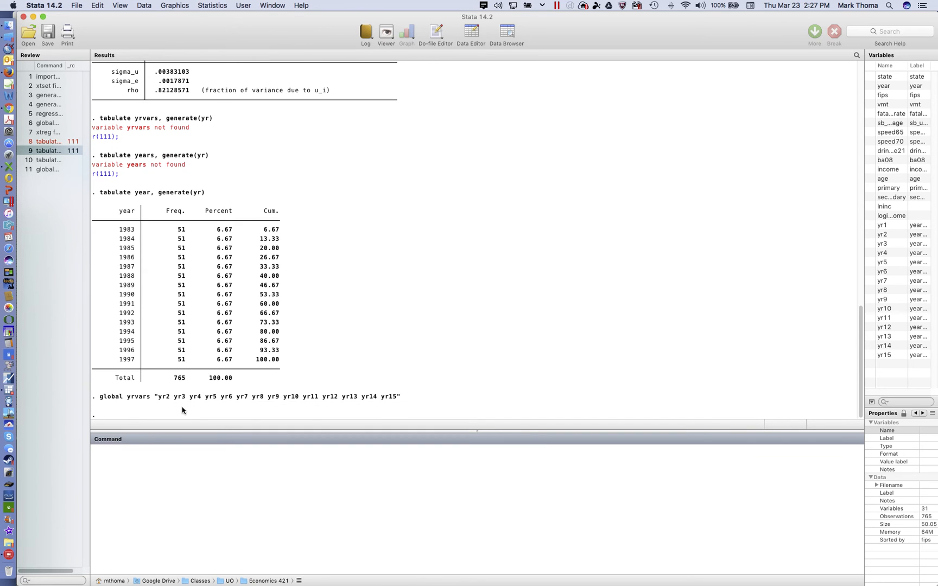
Reopen the fixed-effects panel linear regression (xtreg) of fatalityrate and set its independent variables to $basevars $yrvars
click(211, 6)
mouse_move(272, 136)
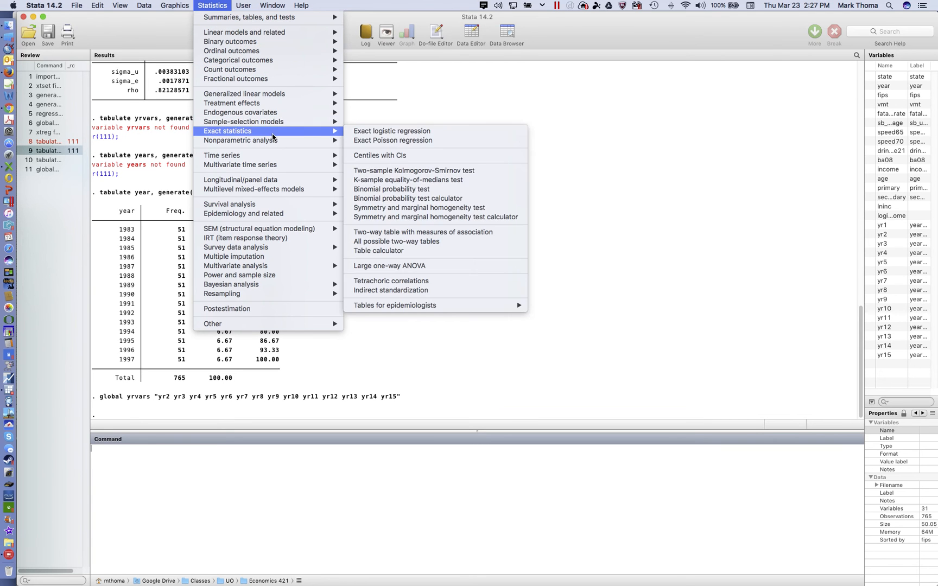
mouse_move(273, 180)
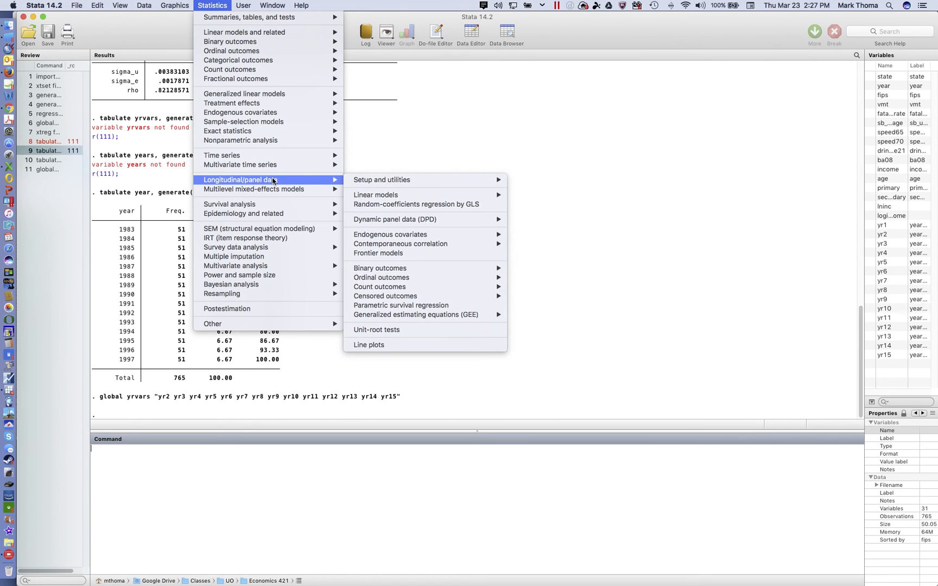
mouse_move(364, 197)
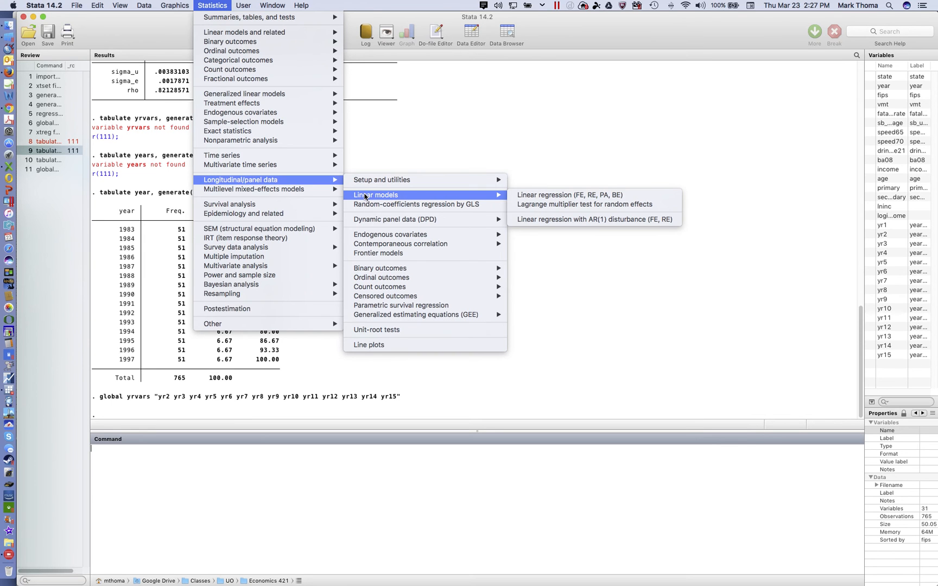
click(531, 196)
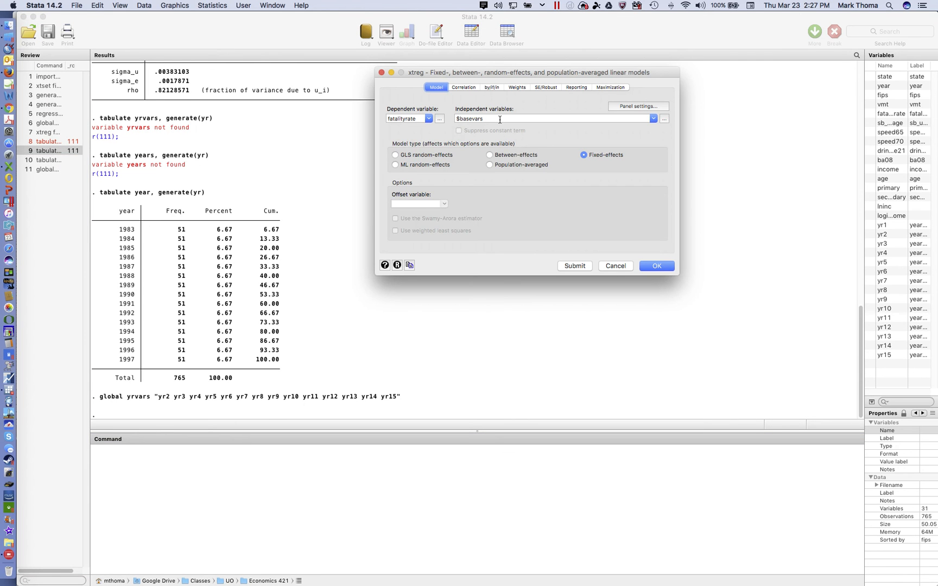
click(500, 119)
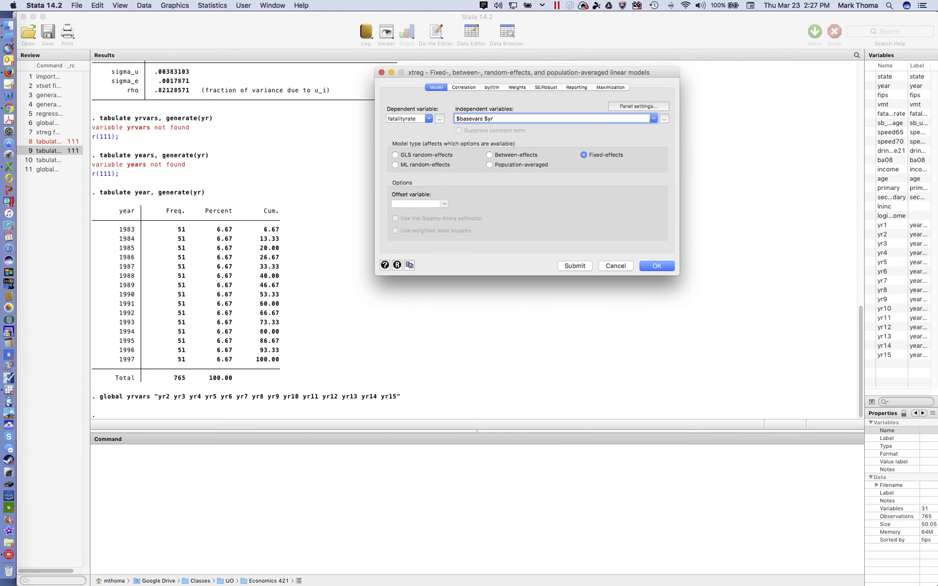
text(rs)
Set the regression's standard errors to clustered robust with fips as the cluster variable, and recheck the model's variable list
click(547, 88)
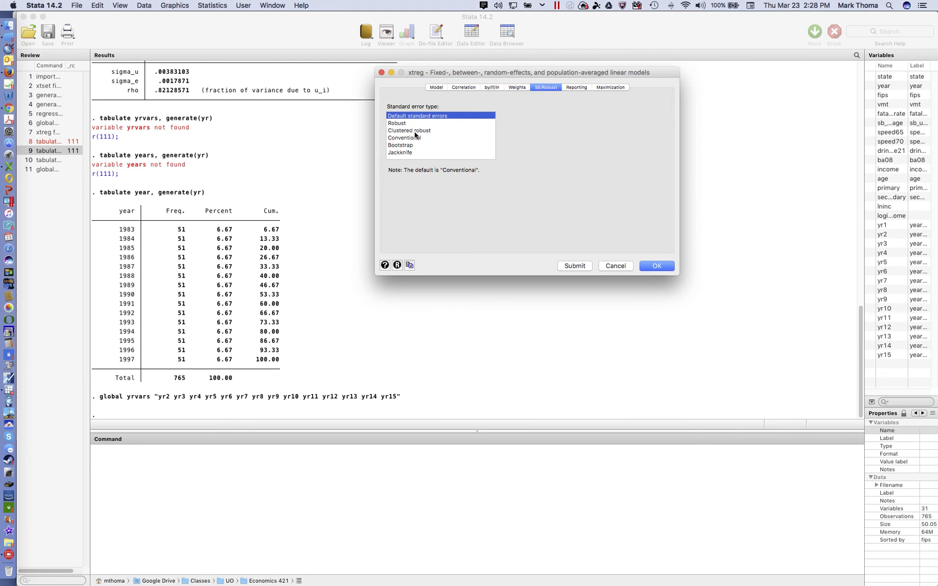
click(415, 132)
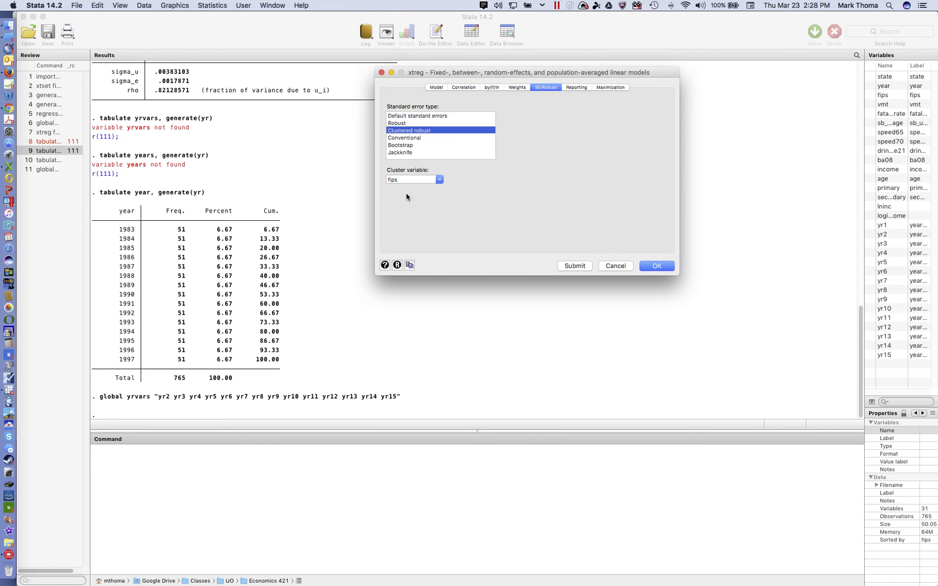
click(437, 87)
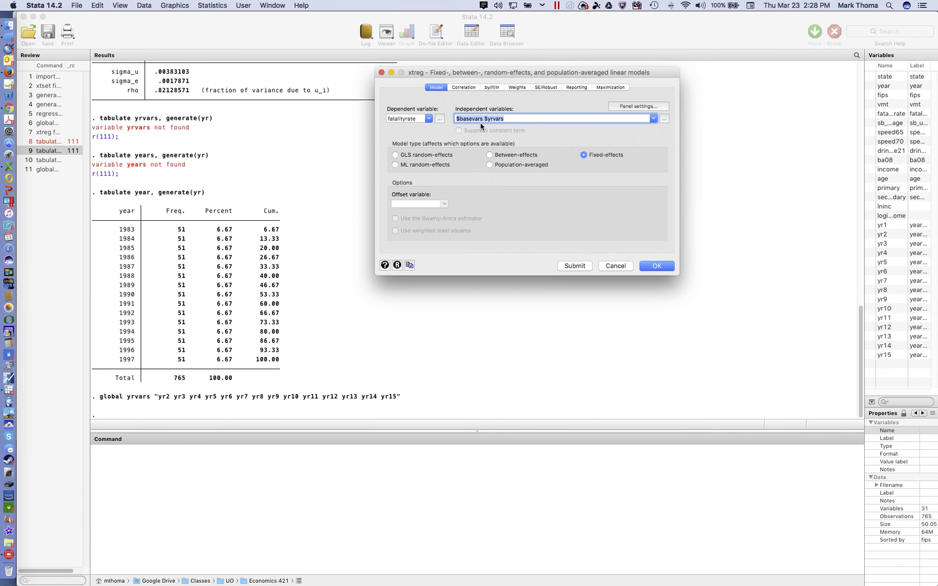
scroll(245, 211, up, 10)
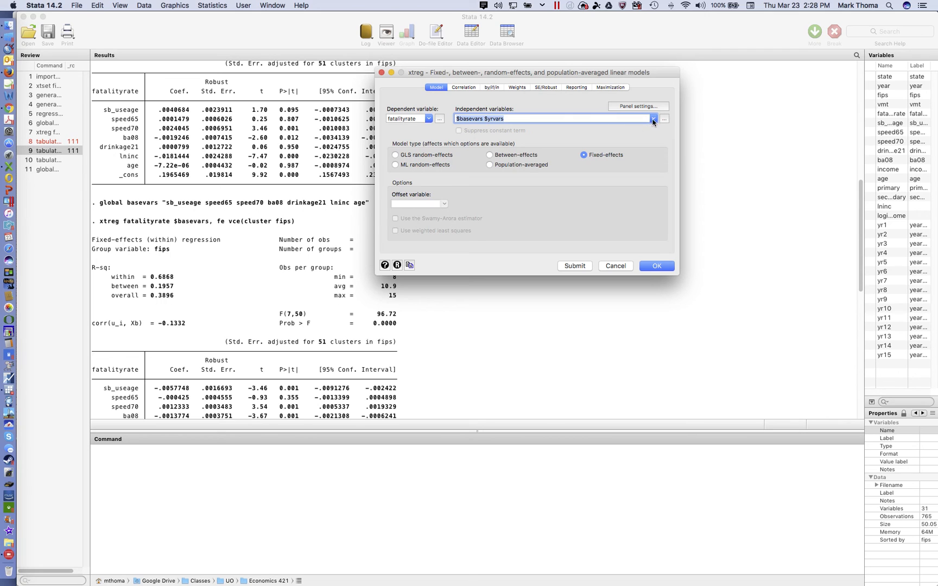
click(573, 119)
click(653, 122)
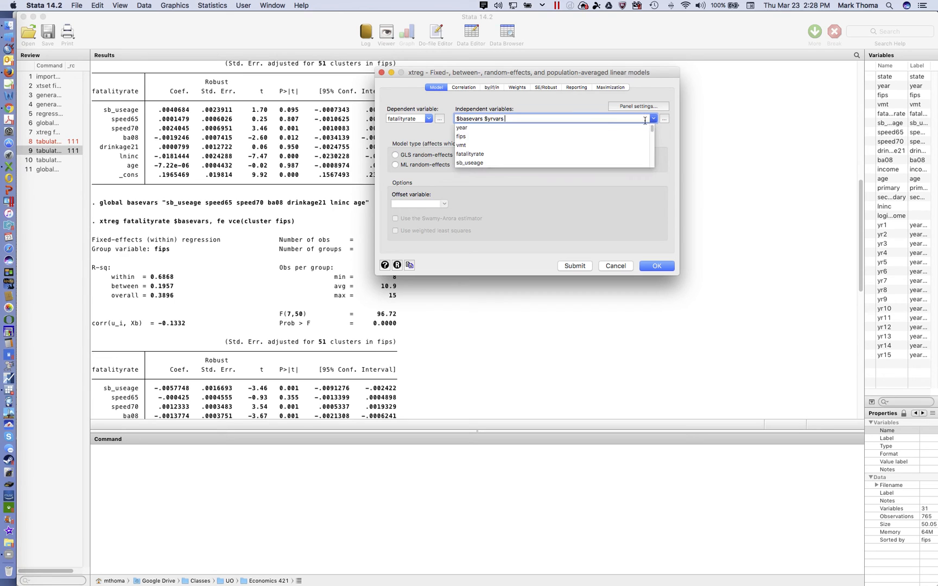
click(480, 162)
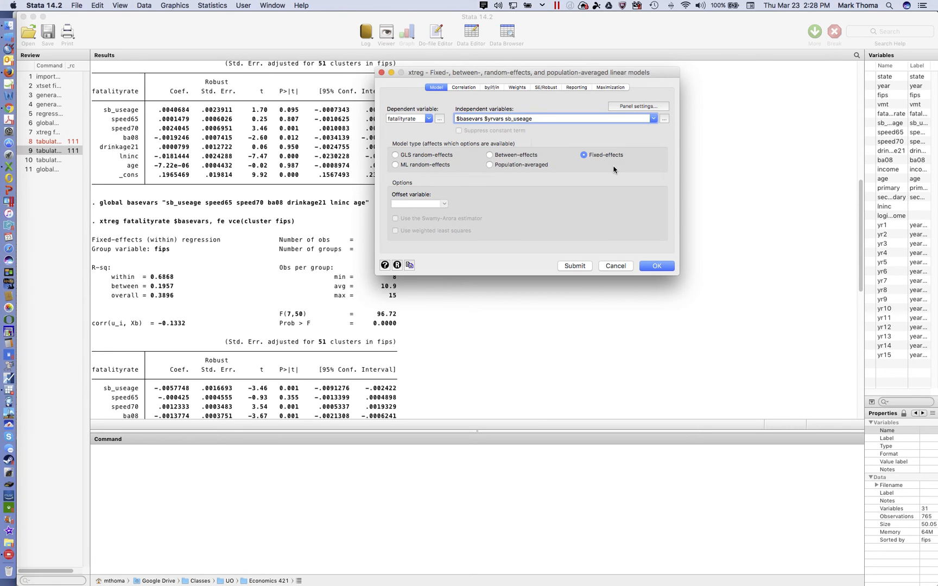
key(BackSpace)
key(BackSpace)
key(BackSpace)
key(BackSpace)
Run the fixed-effects regression with year dummies, compare it with the earlier state fixed-effects output, and display the remaining results
click(664, 270)
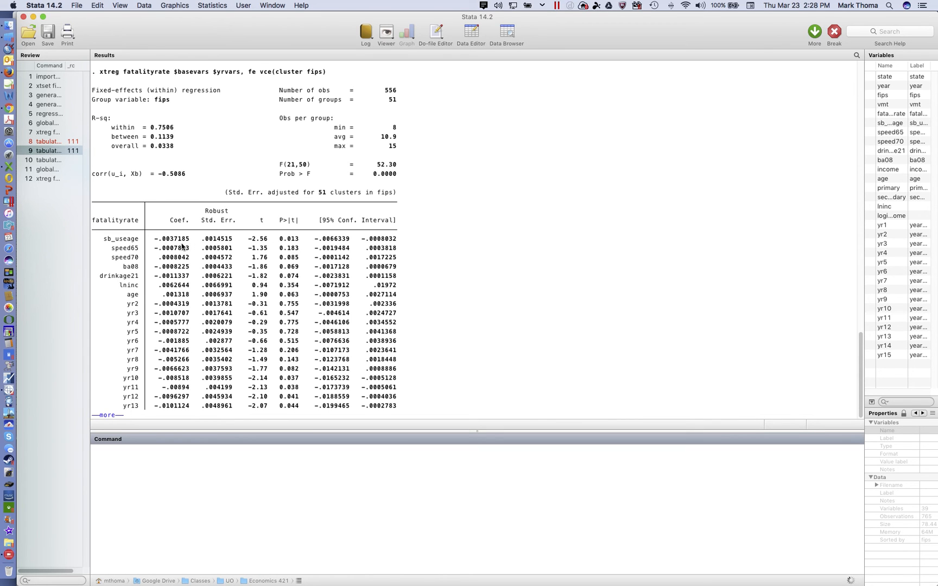
scroll(182, 248, up, 6)
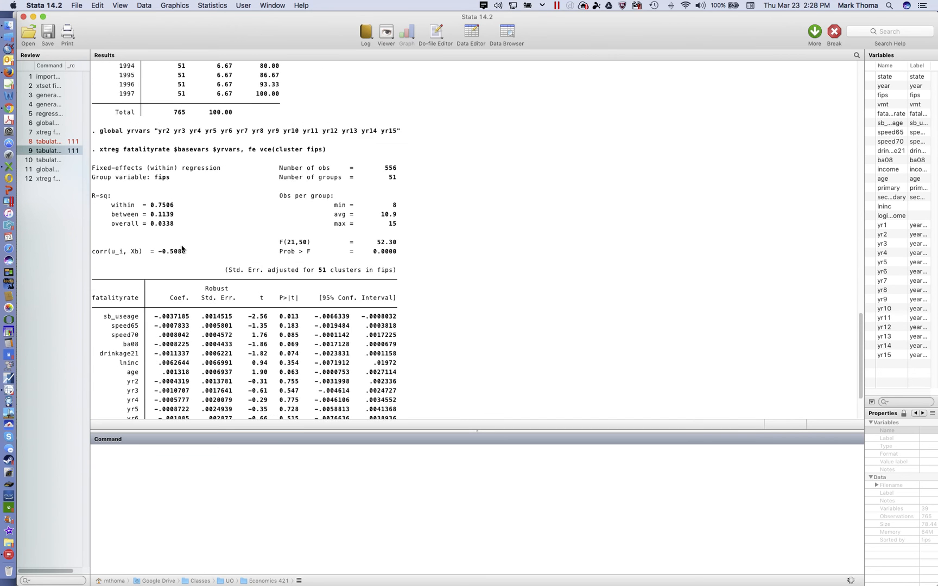
scroll(183, 248, up, 10)
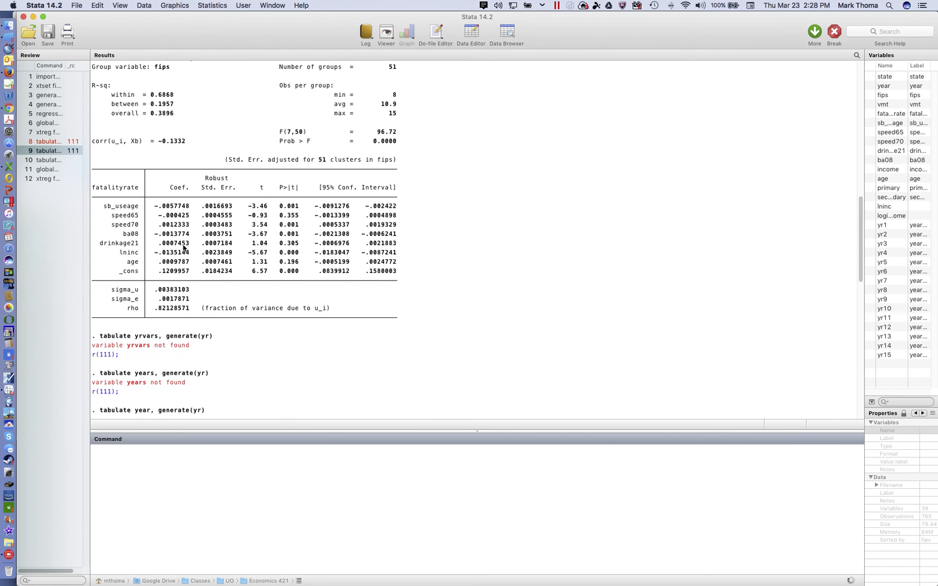
scroll(183, 248, down, 5)
scroll(183, 248, down, 12)
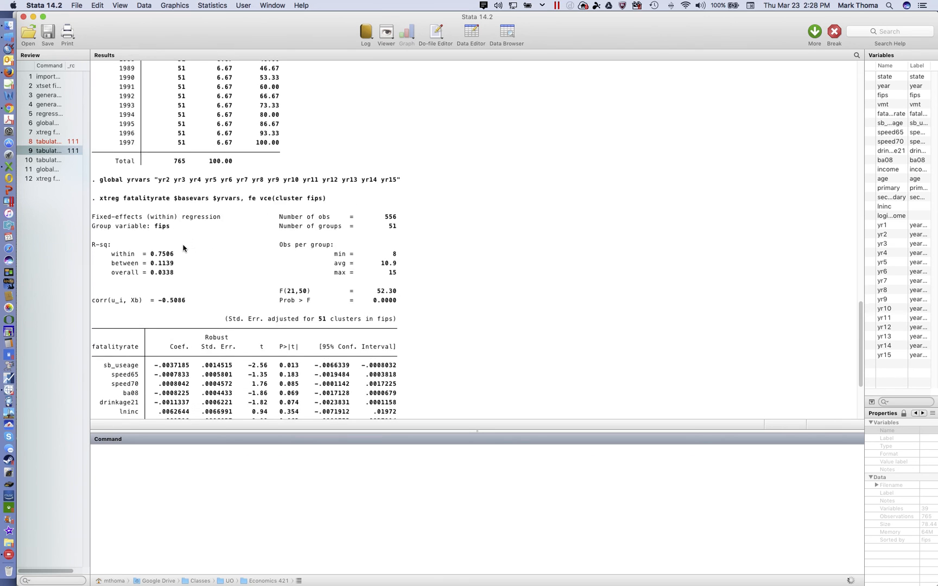
scroll(182, 248, down, 3)
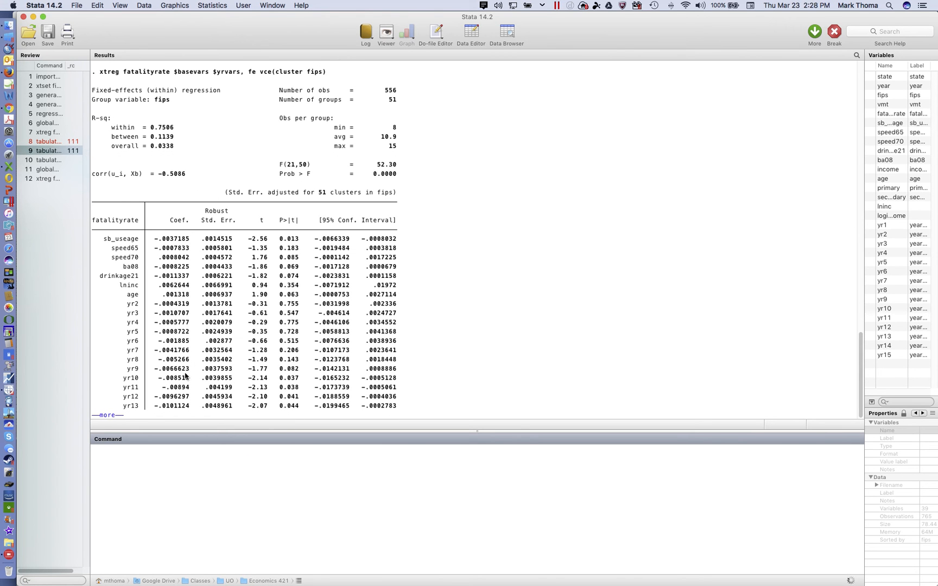
click(110, 418)
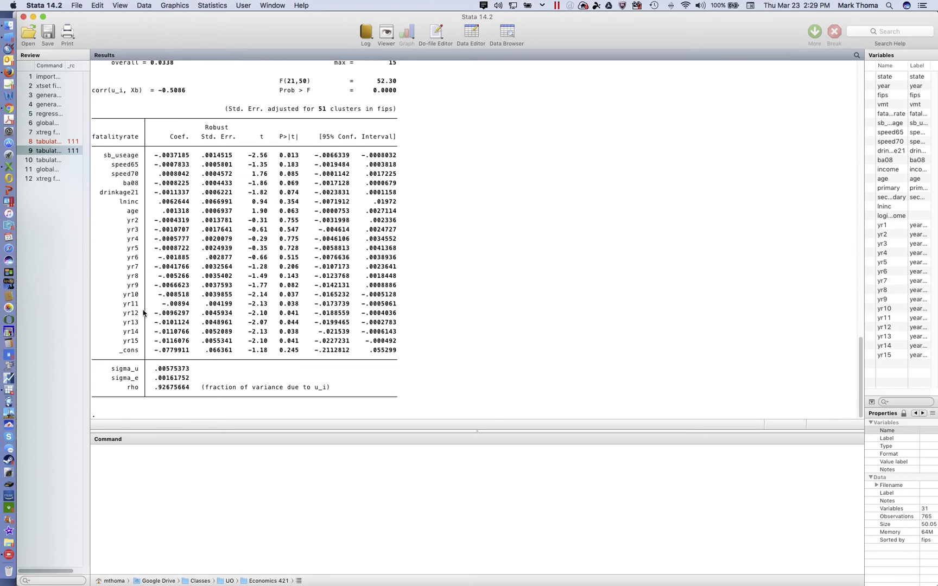
Run the command "test $yrvars" to test the joint significance of the year dummies
click(178, 489)
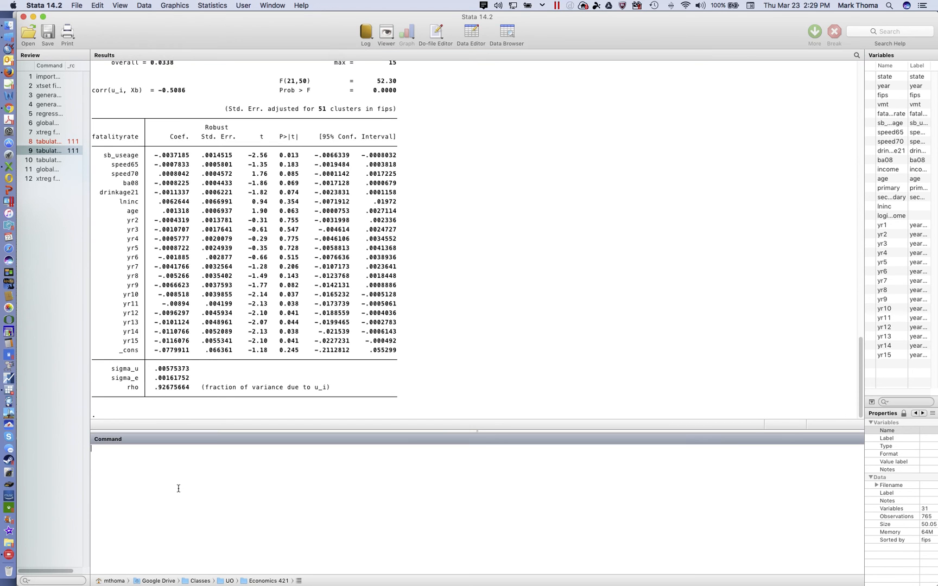
text(test yr2 yr3 yr4)
key(BackSpace)
key(BackSpace)
key(BackSpace)
key(BackSpace)
key(BackSpace)
key(BackSpace)
text(yrva)
key(Return)
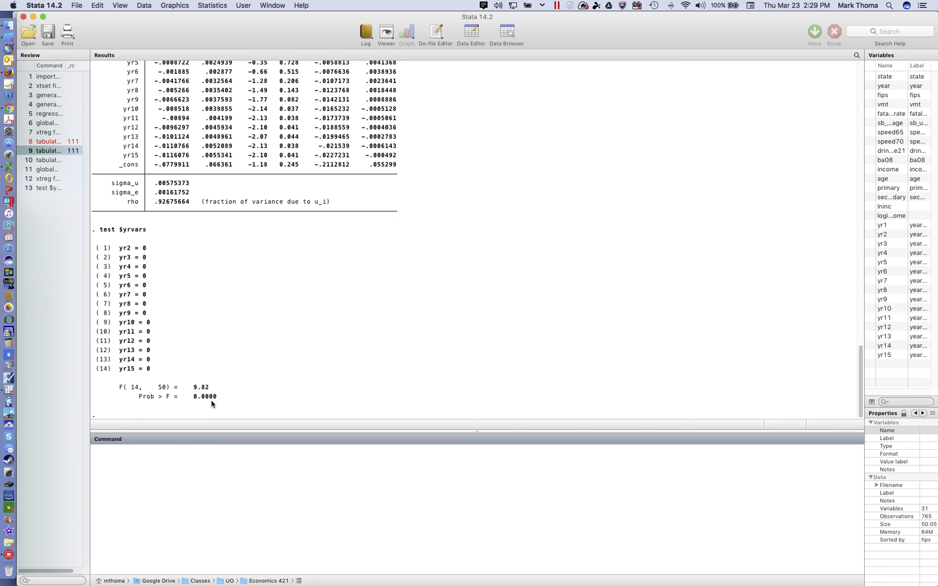
Review the year dummies' coefficients and p-values, the earlier session output, and the joint F-test result
scroll(213, 395, up, 5)
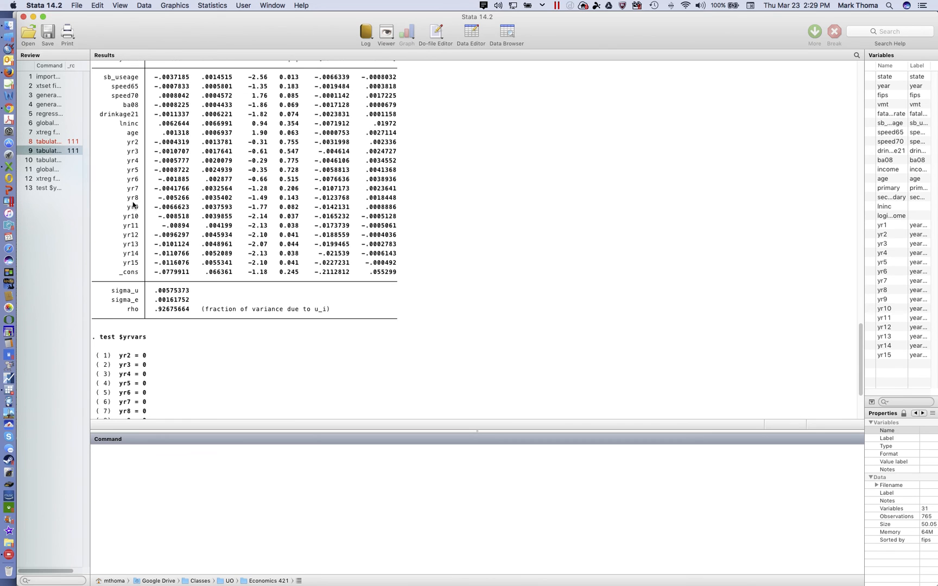
scroll(165, 226, up, 2)
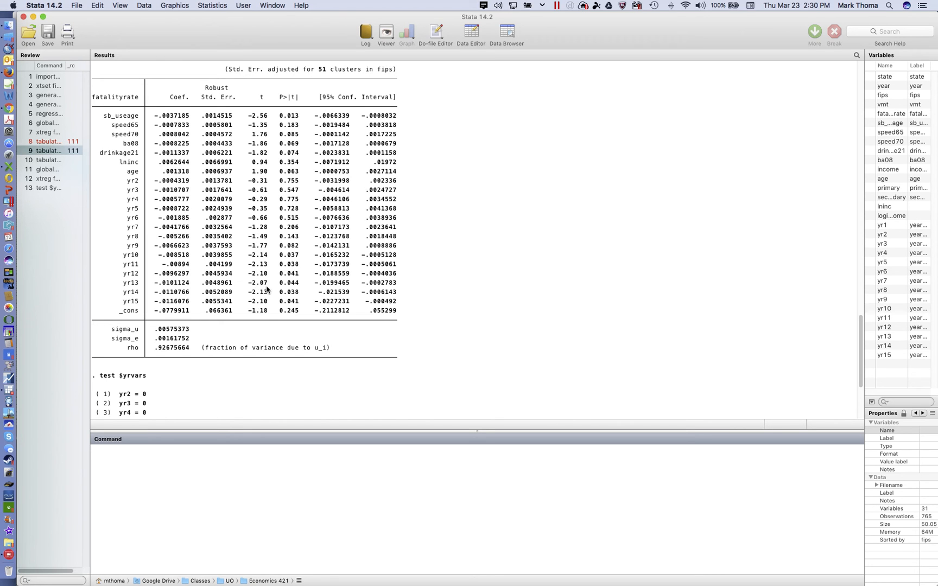
scroll(276, 271, down, 1)
scroll(275, 272, down, 5)
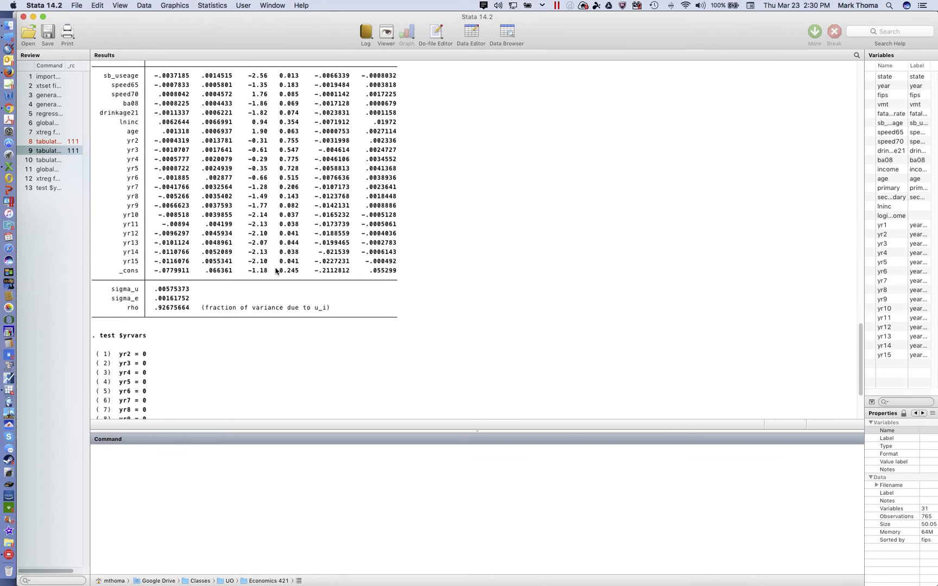
scroll(275, 270, up, 20)
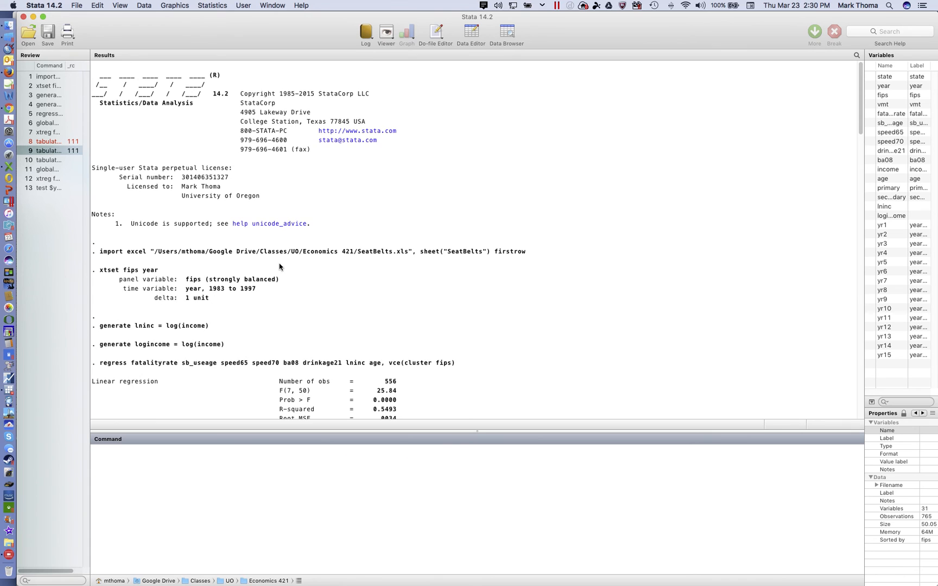
scroll(280, 267, down, 15)
scroll(280, 267, down, 20)
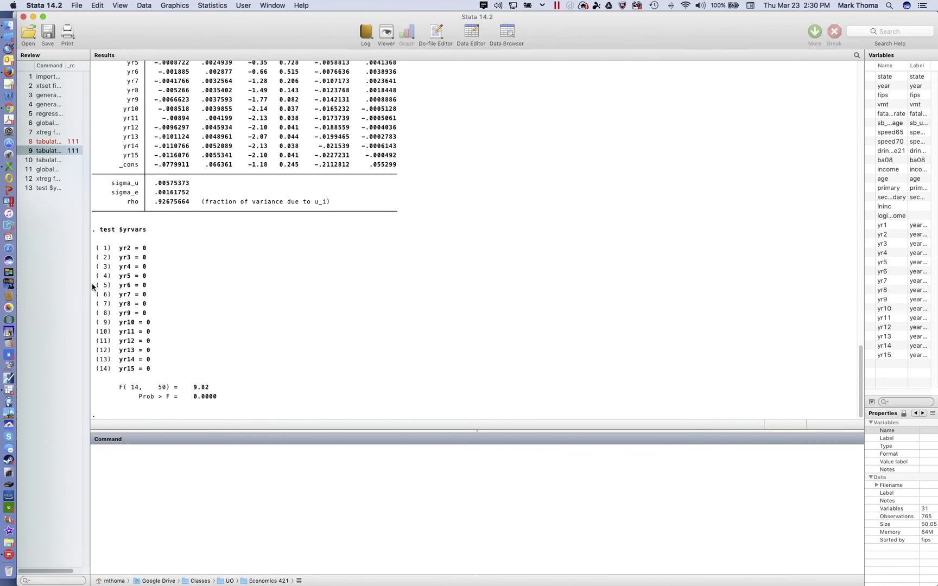
Clear the entire command history and all displayed results
right_click(62, 267)
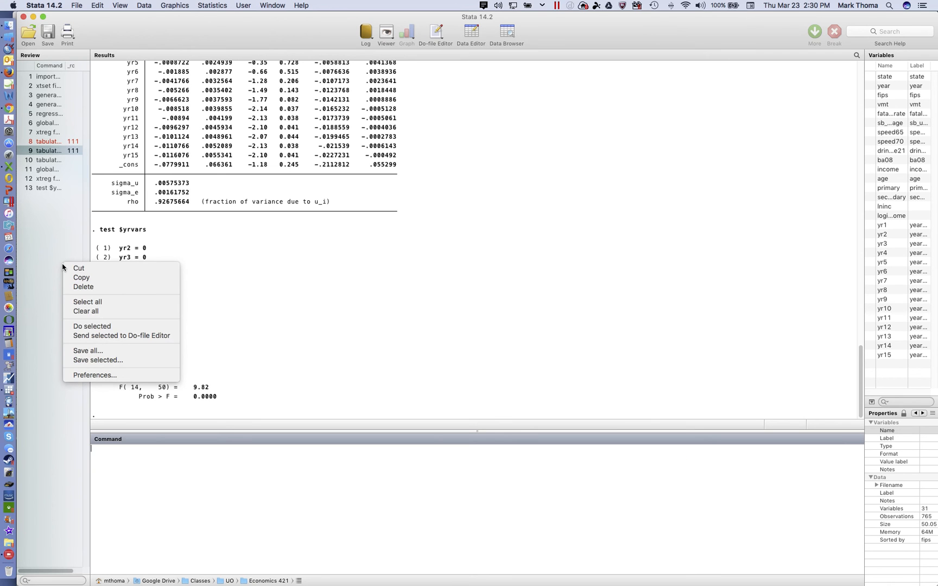
click(93, 310)
right_click(299, 283)
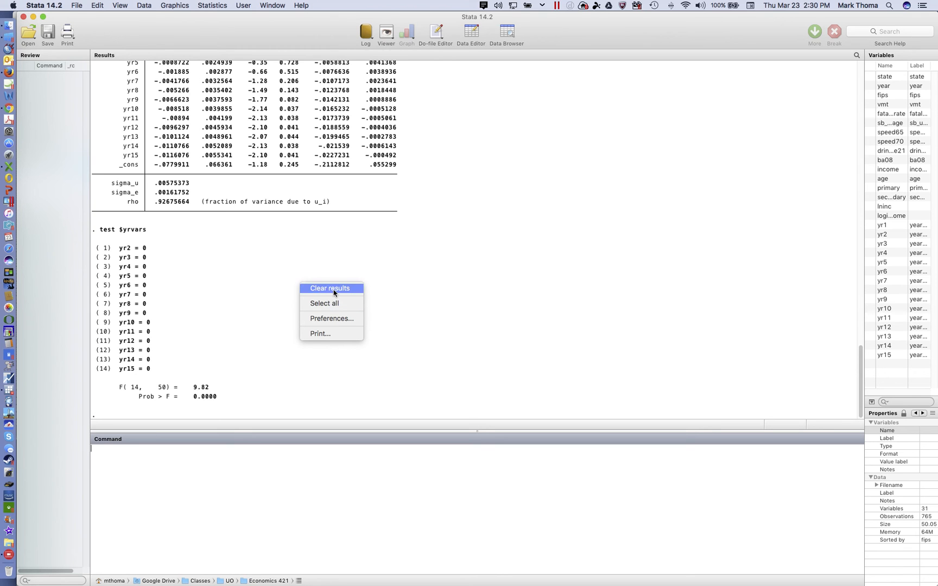
click(333, 292)
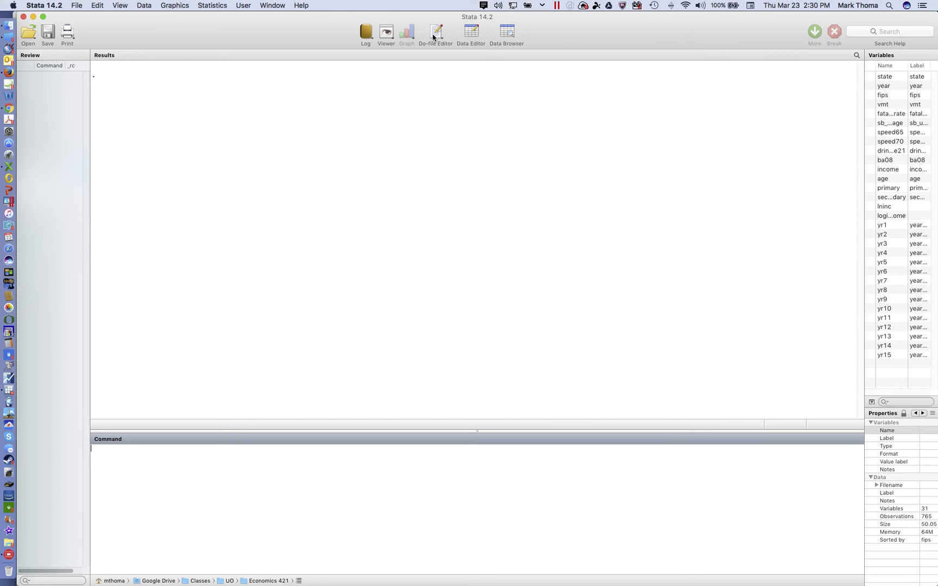
Open Empirical.Assignment.ch.10-Example.do in the Do-file Editor and move its window to the upper edge of the screen
click(434, 33)
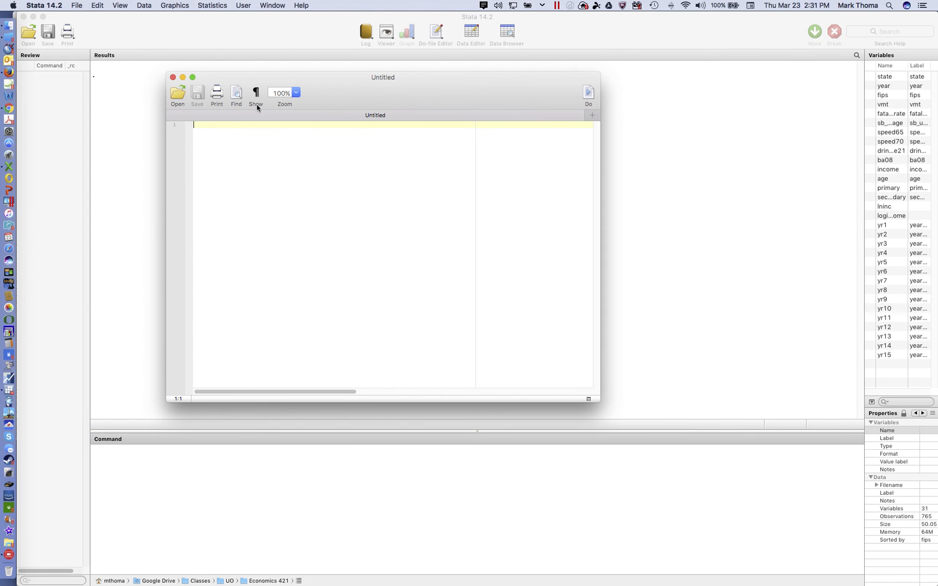
click(176, 98)
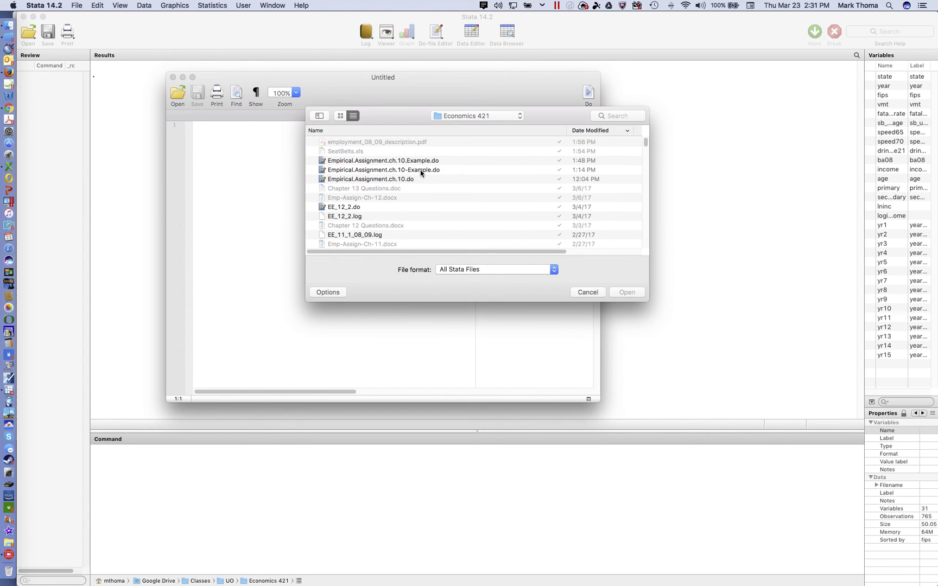
click(421, 171)
click(627, 292)
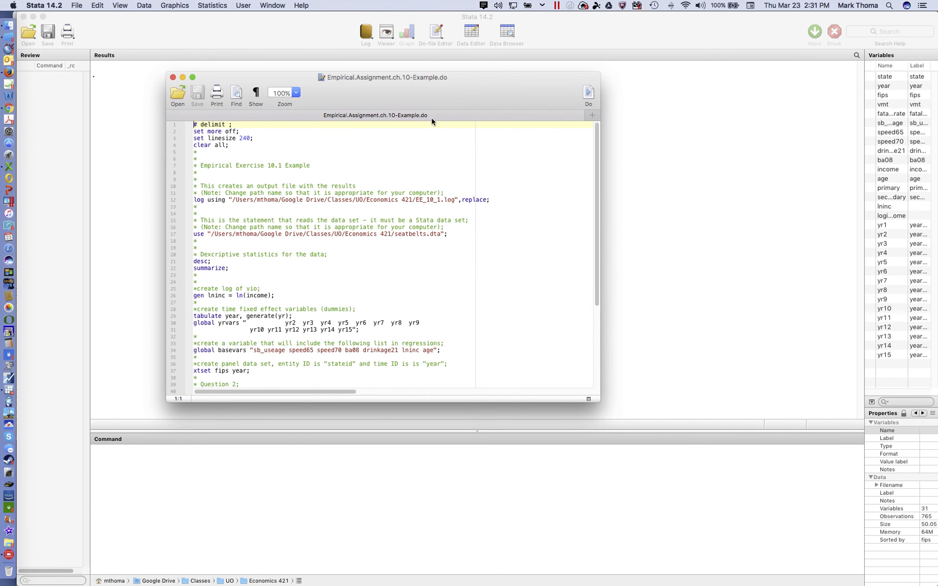
drag(468, 73, 463, 2)
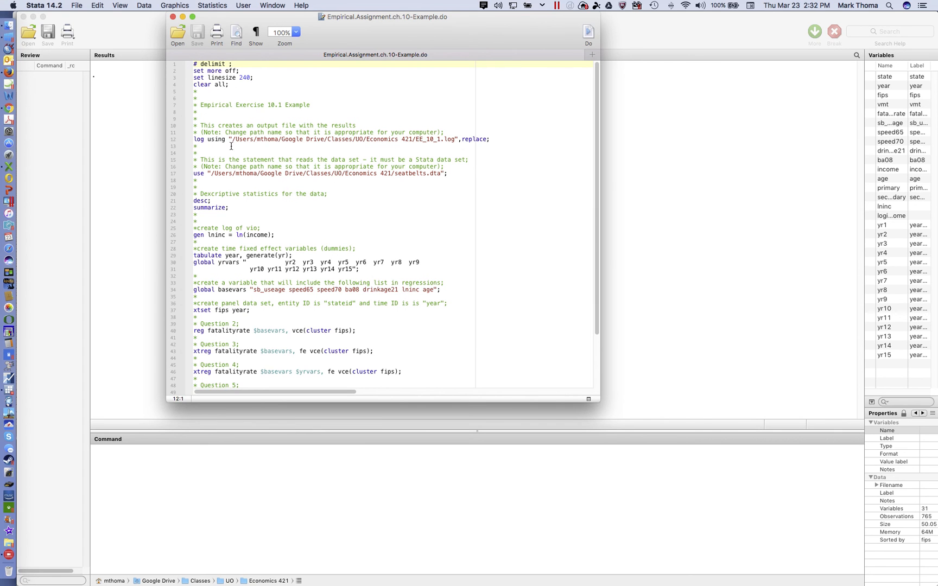
click(133, 150)
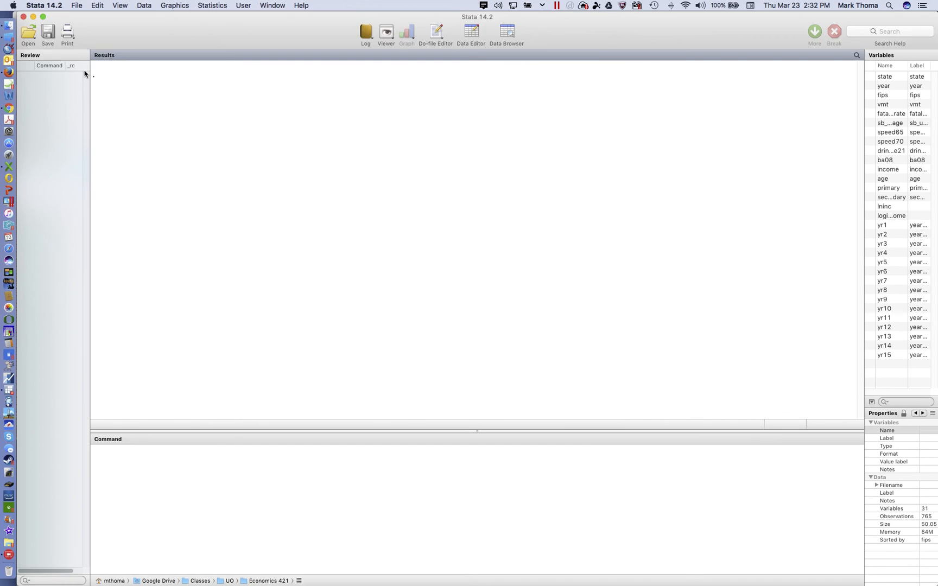
click(75, 6)
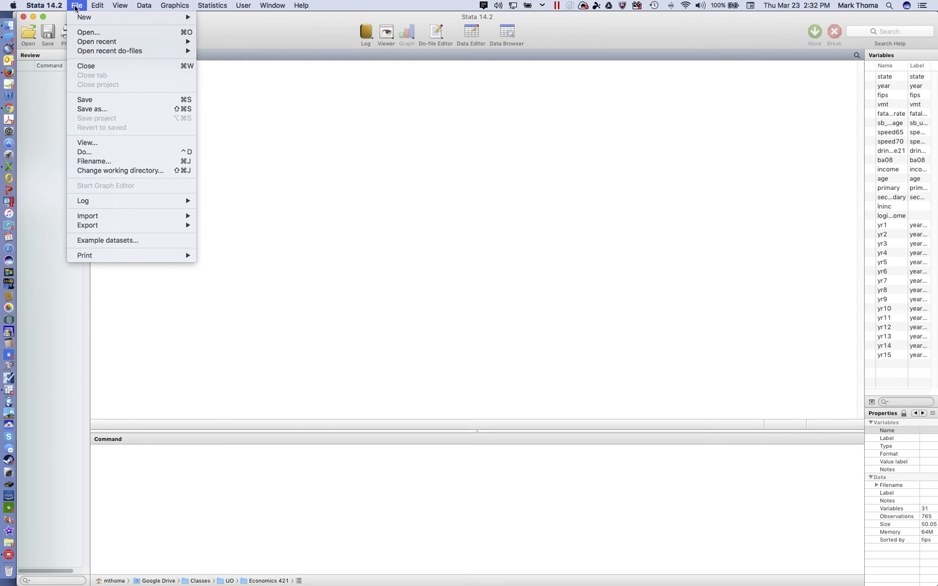
mouse_move(138, 215)
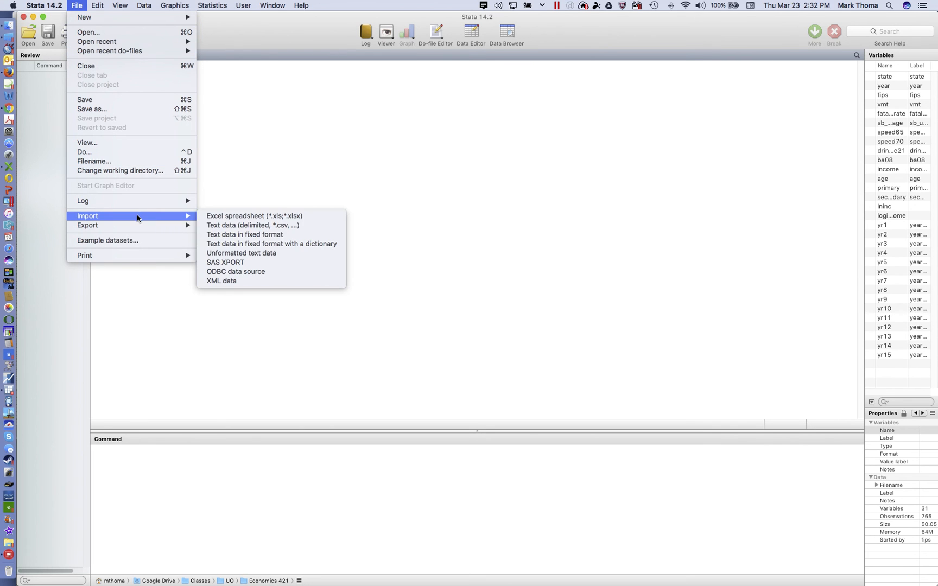
click(211, 217)
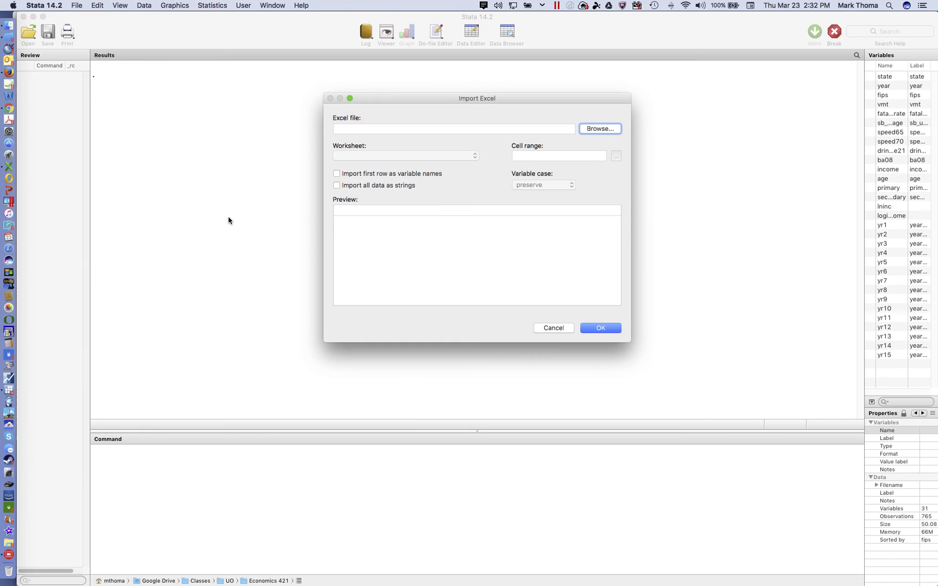
click(597, 134)
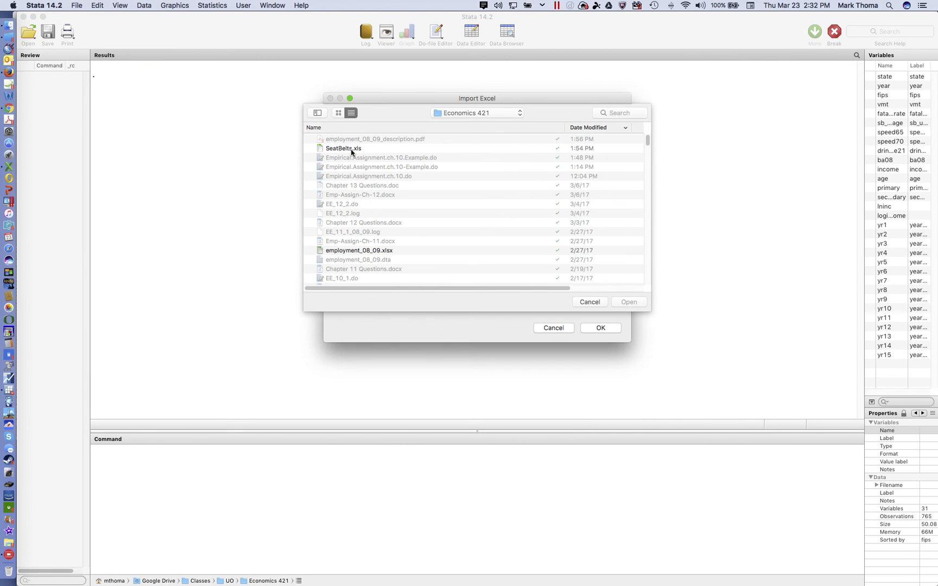
click(352, 152)
click(631, 302)
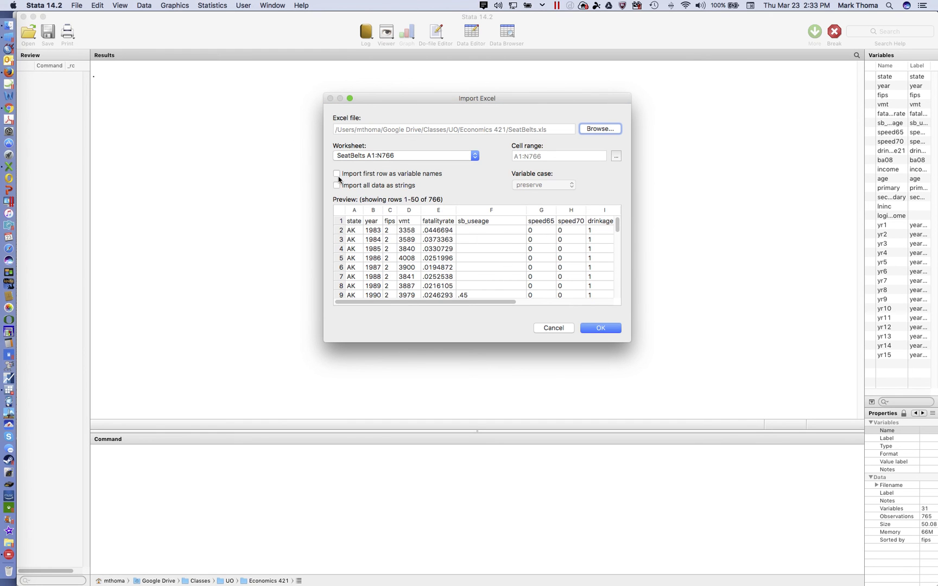
click(336, 174)
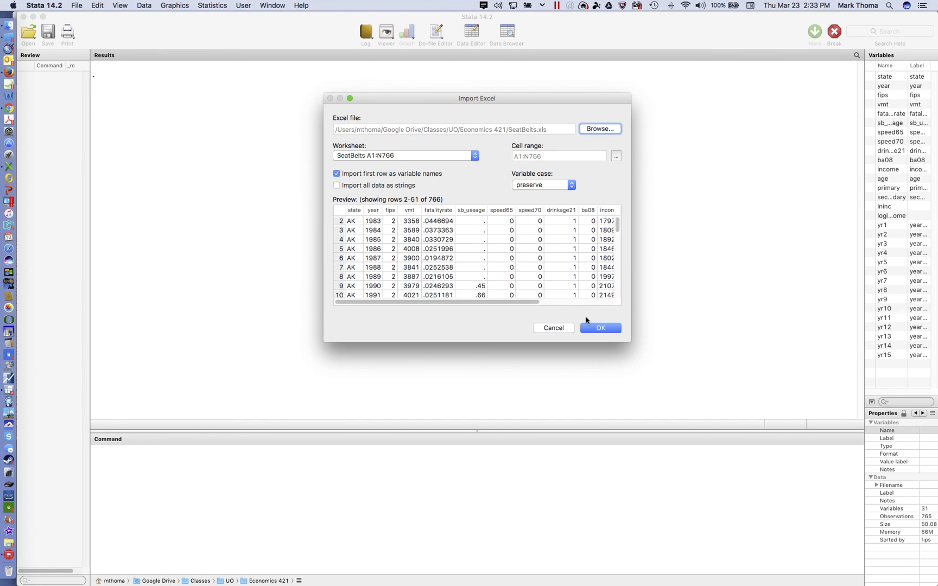
click(597, 329)
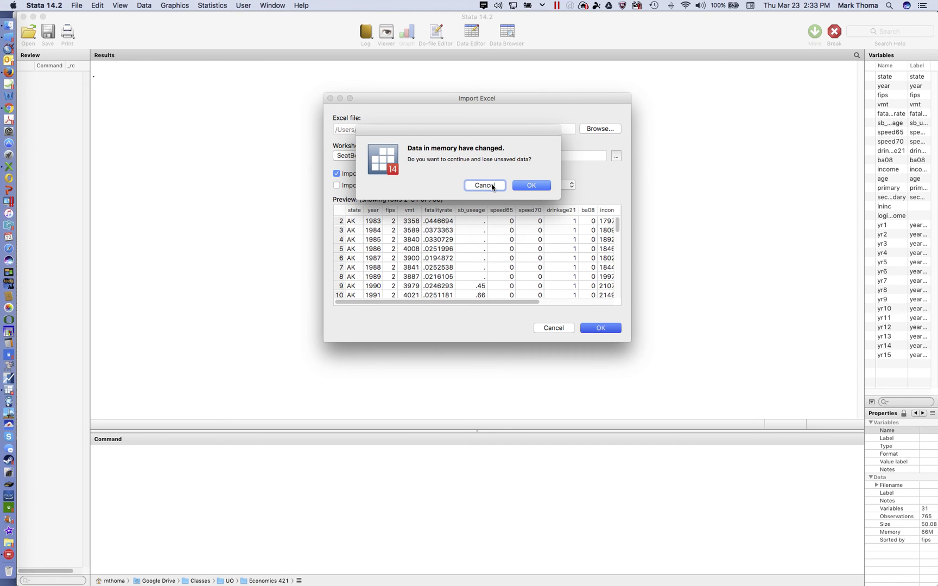
click(493, 187)
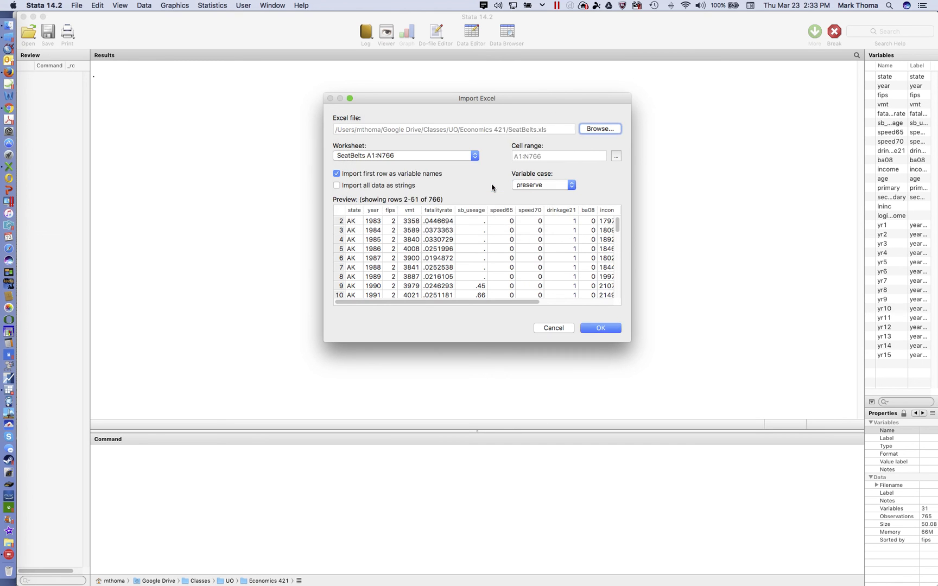
click(553, 329)
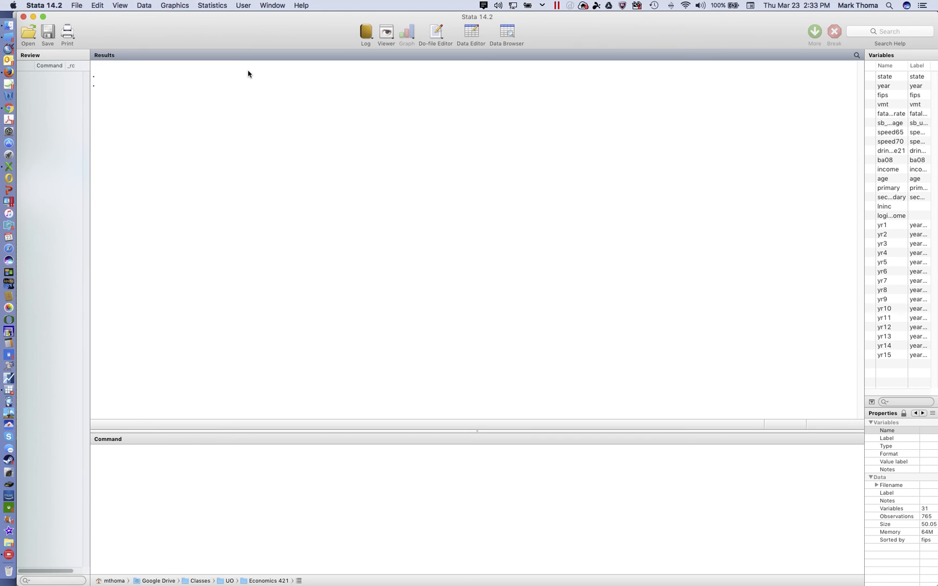
Import the SeatBelts worksheet from SeatBelts.xls with the first row as variable names, discarding the unsaved data in memory
click(77, 9)
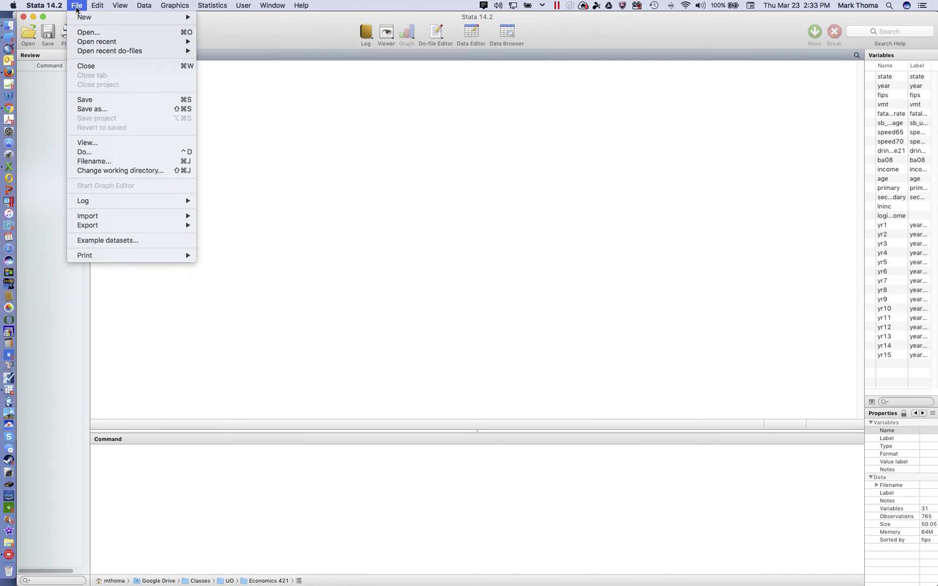
mouse_move(190, 216)
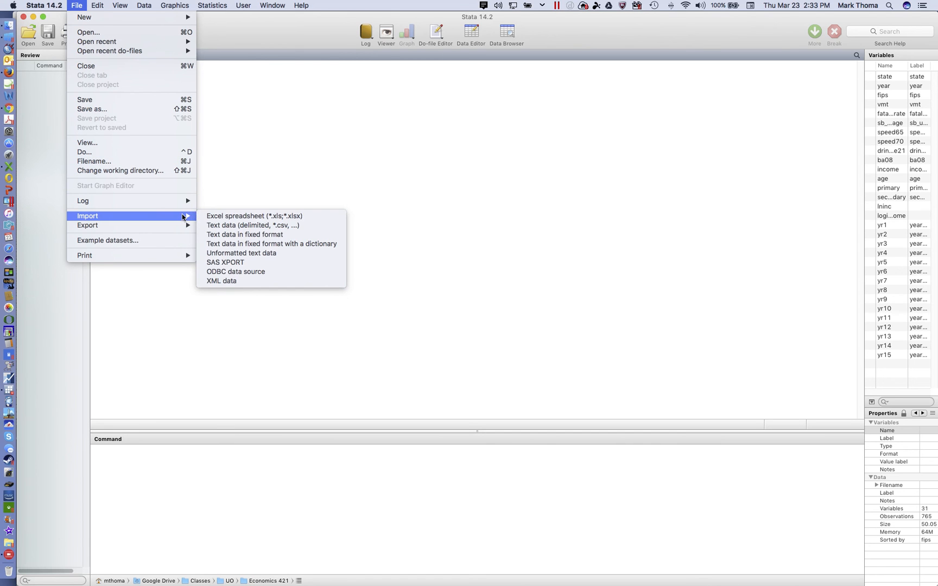
click(213, 217)
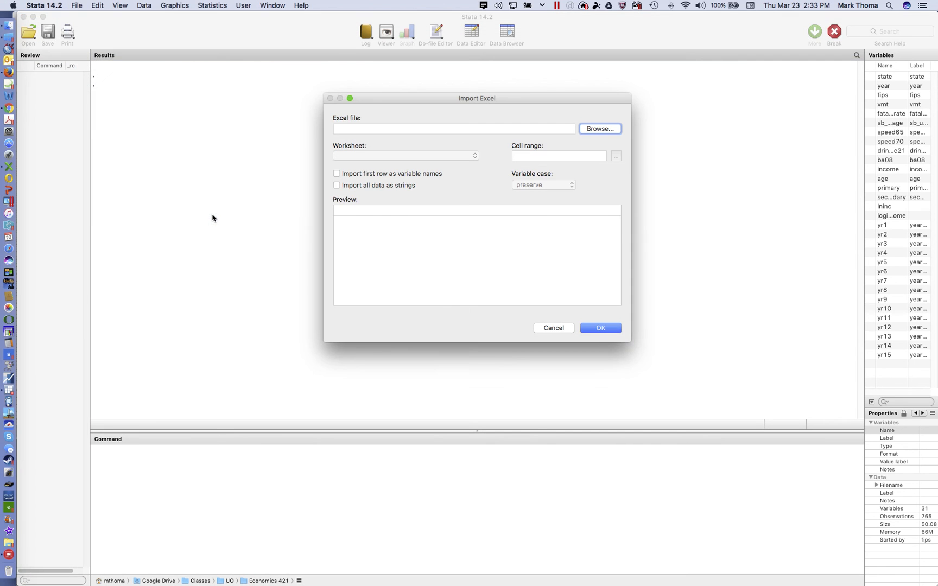
click(590, 134)
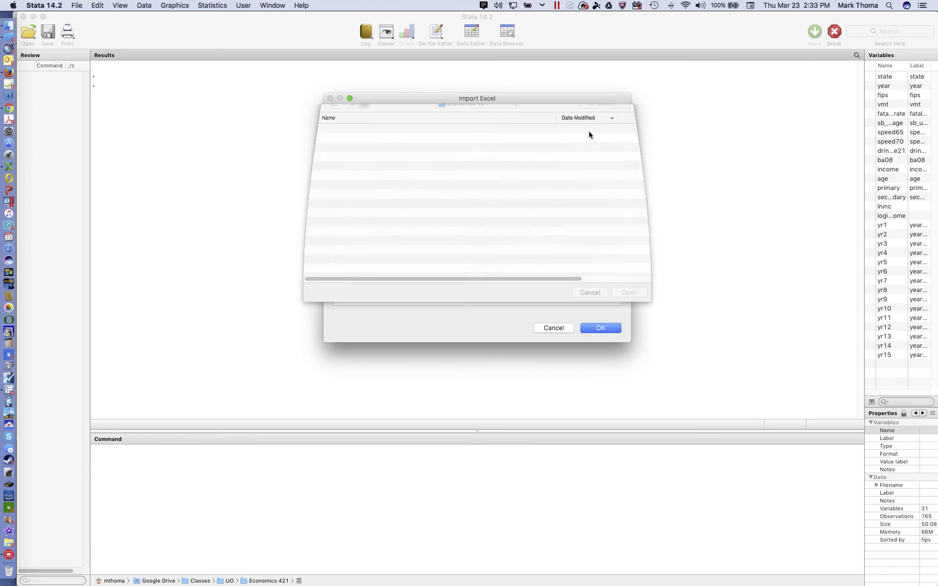
click(348, 152)
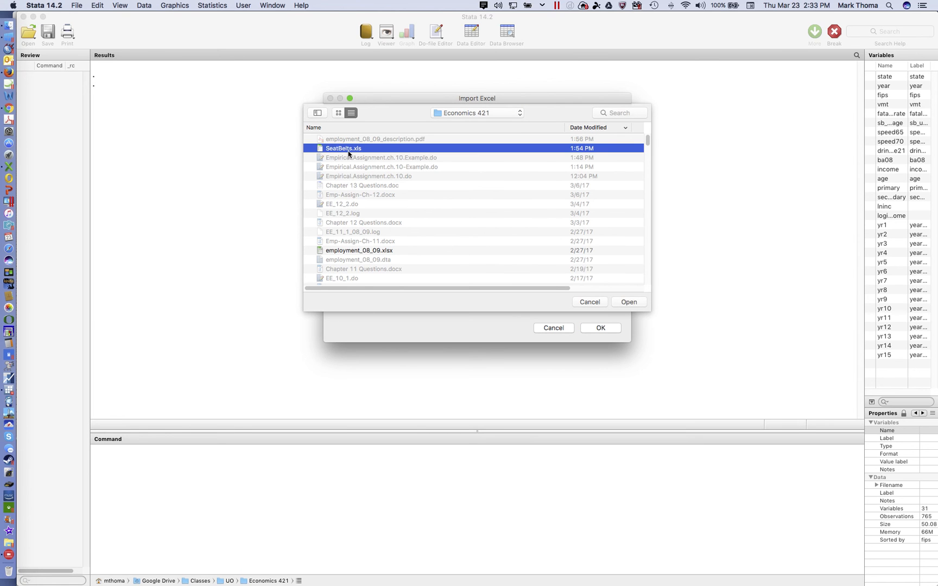
click(629, 302)
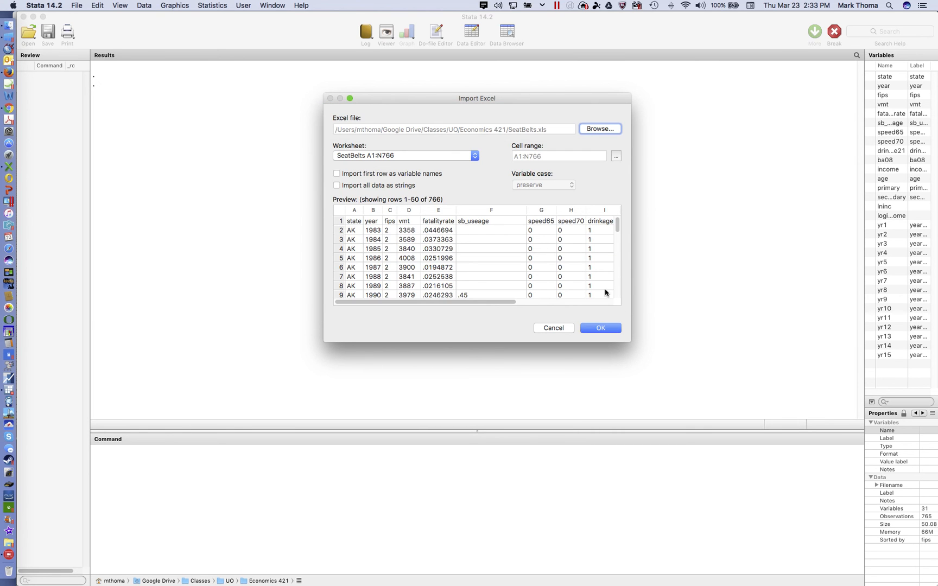
click(381, 174)
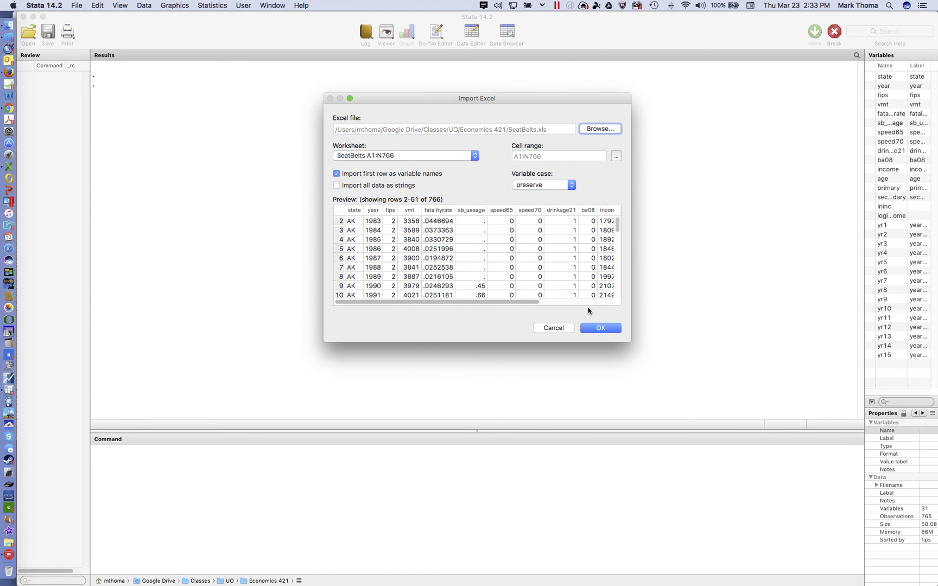
click(602, 330)
click(534, 186)
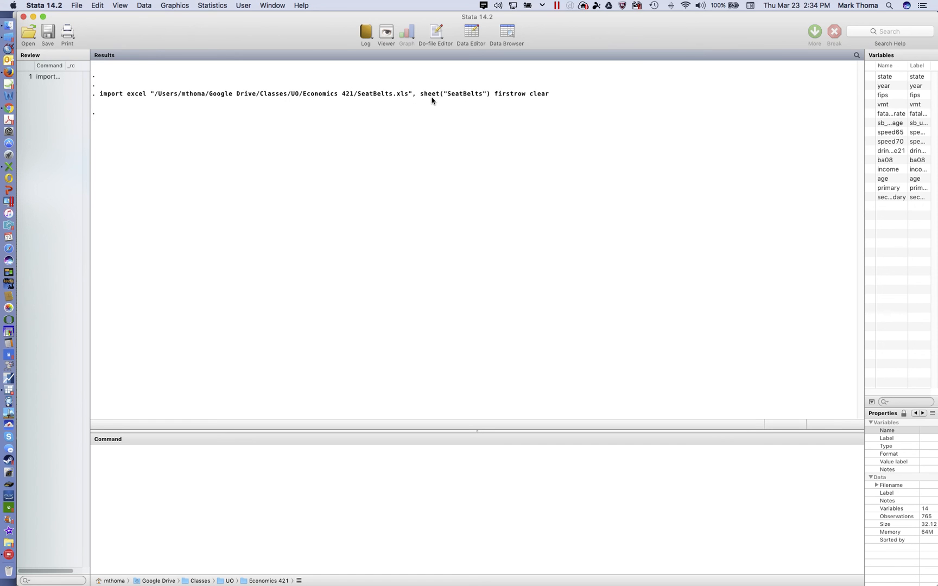
Clear the displayed results and bring Empirical.Assignment.ch.10-Example.do back to the front
right_click(350, 181)
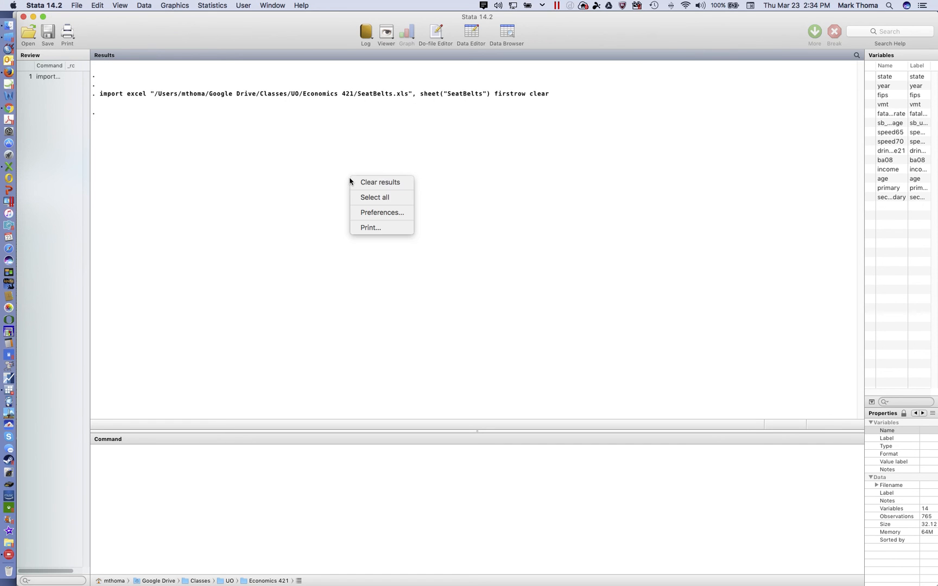
click(374, 184)
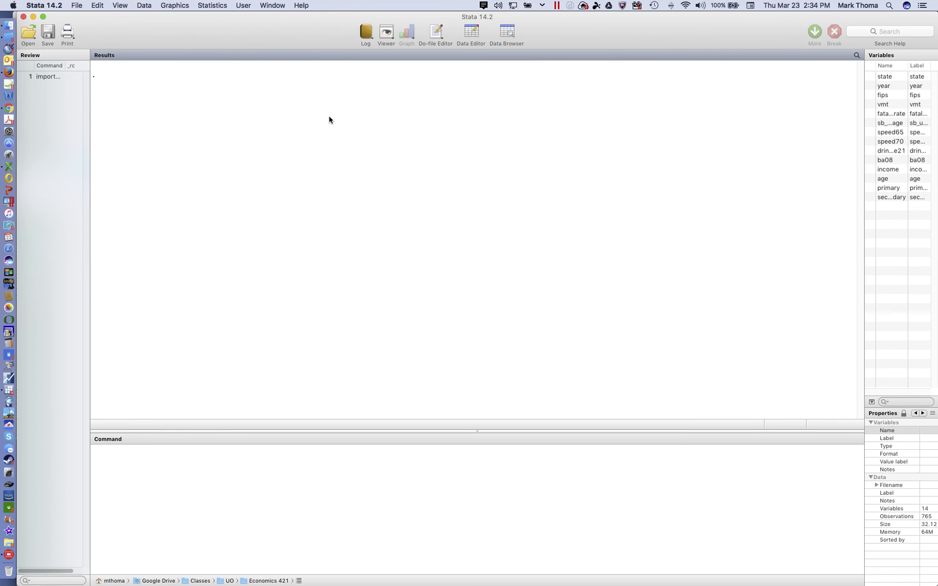
click(271, 5)
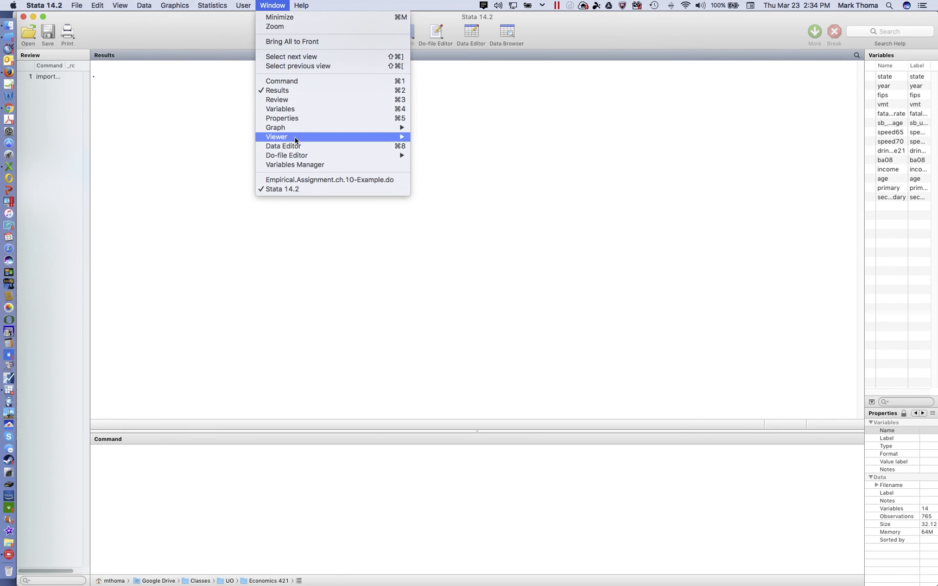
click(297, 179)
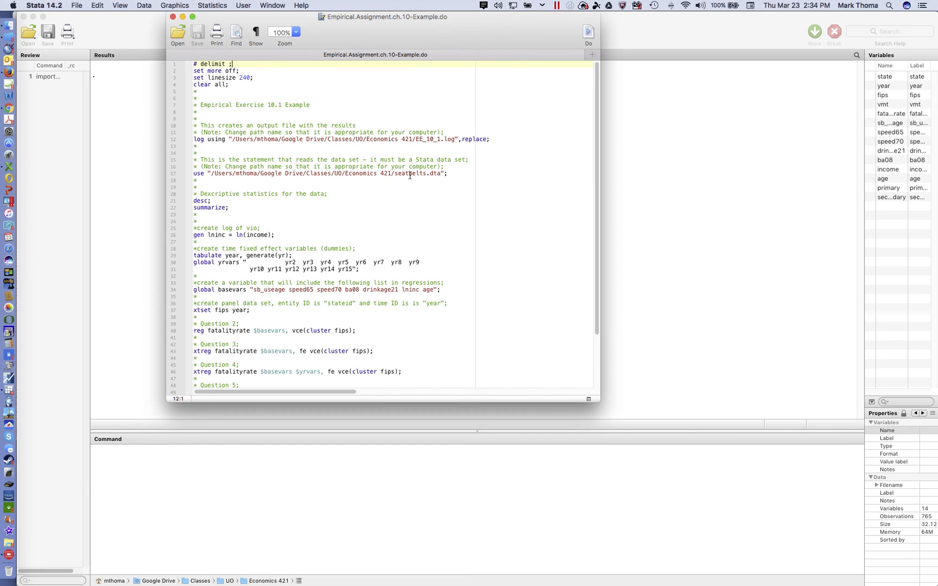
Examine the do-file's seatbelts.dta loading statement, variable creation, macros, panel setup, regressions, year-dummy test and closing commands
click(431, 174)
double_click(430, 173)
click(427, 175)
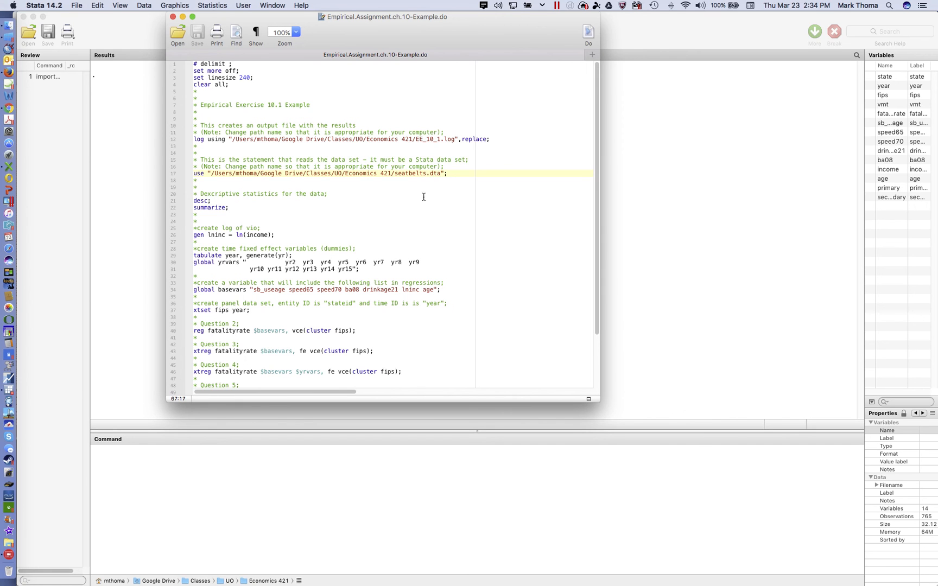
drag(432, 173, 439, 173)
click(406, 174)
scroll(391, 214, down, 2)
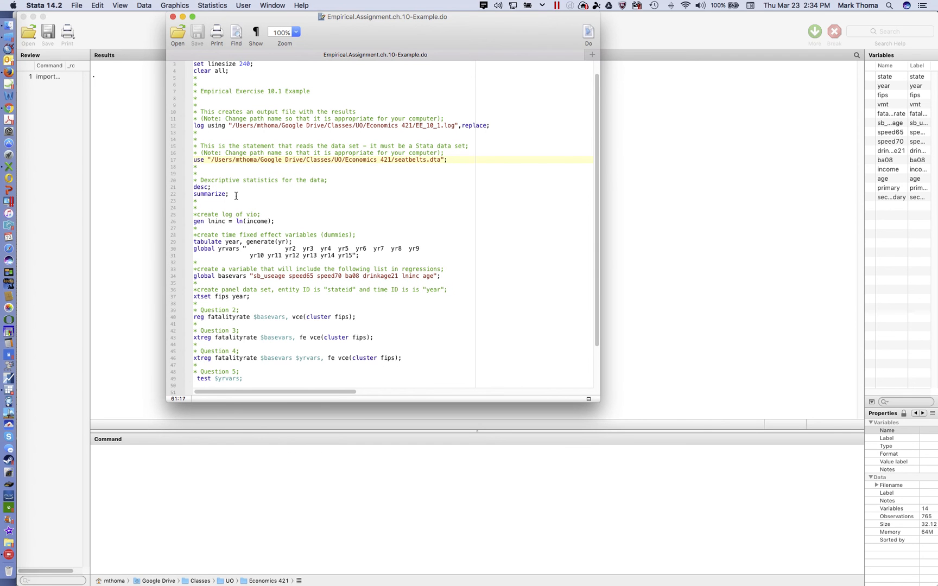
scroll(222, 194, down, 5)
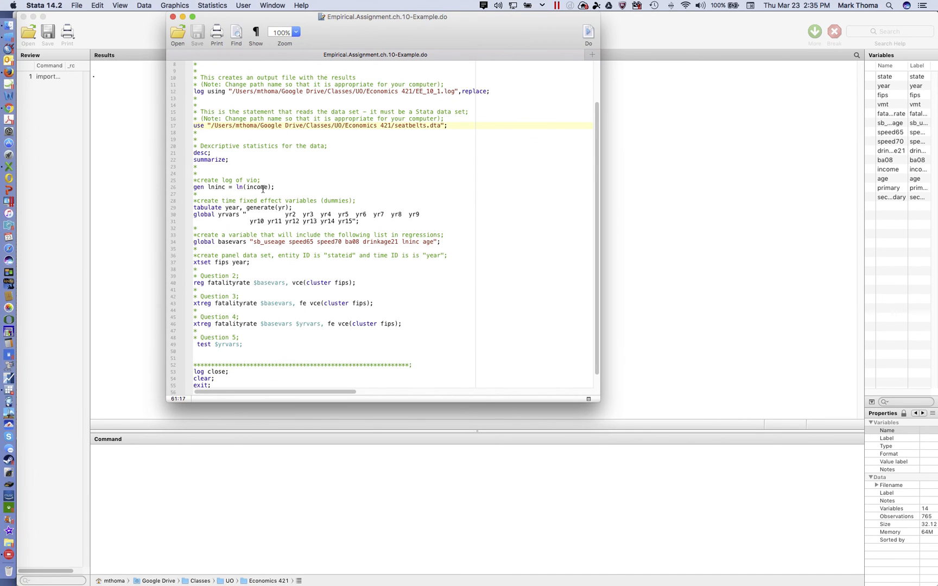
scroll(278, 187, down, 1)
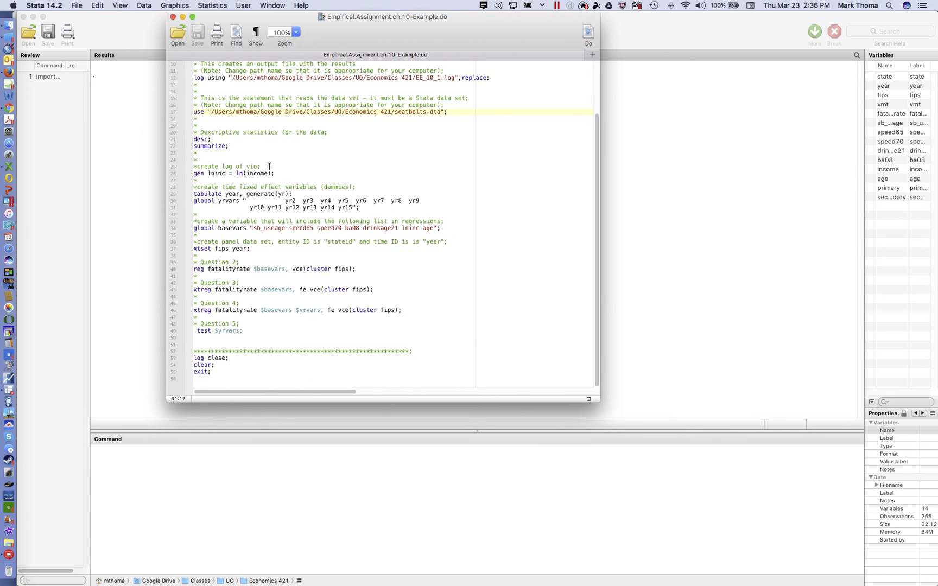
scroll(336, 210, up, 3)
scroll(336, 211, up, 2)
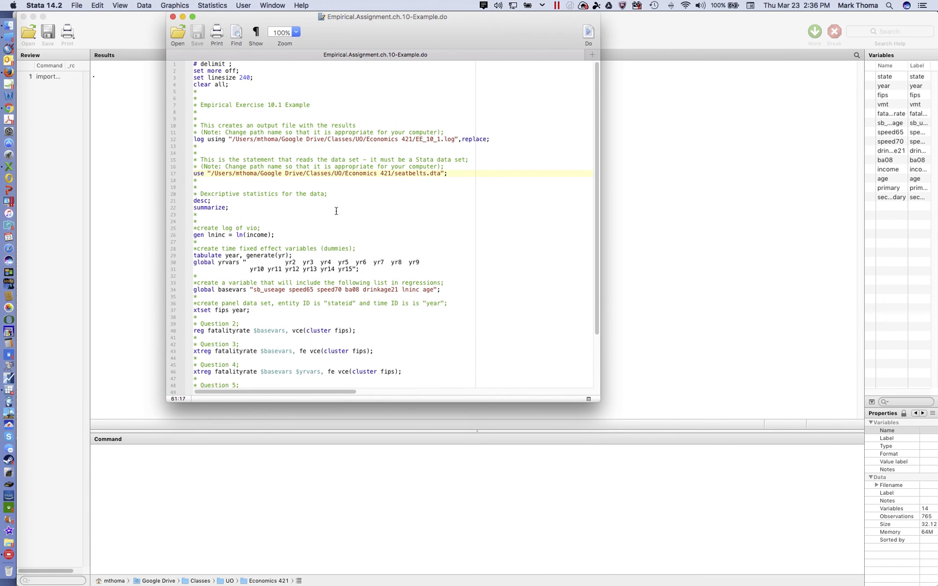
scroll(336, 211, down, 3)
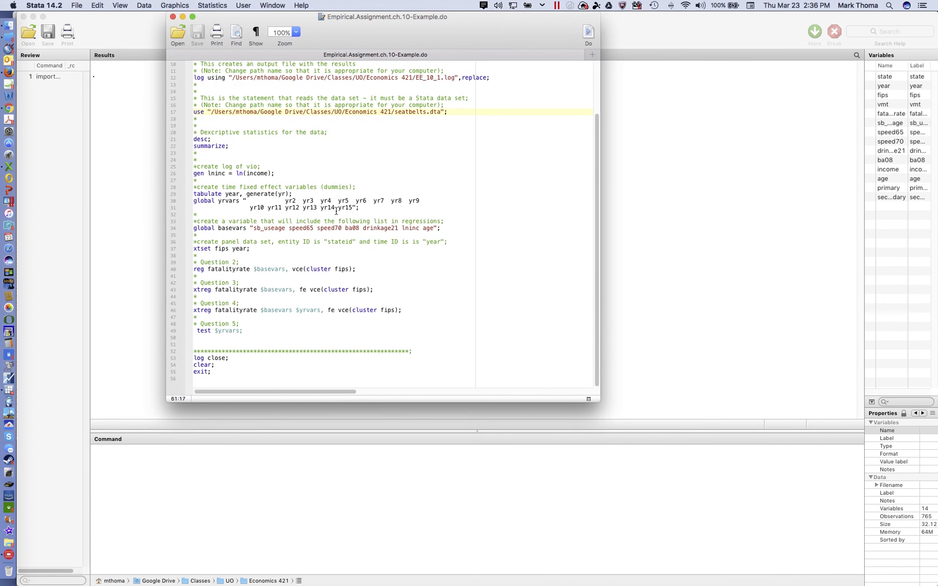
scroll(336, 211, up, 3)
scroll(336, 211, down, 2)
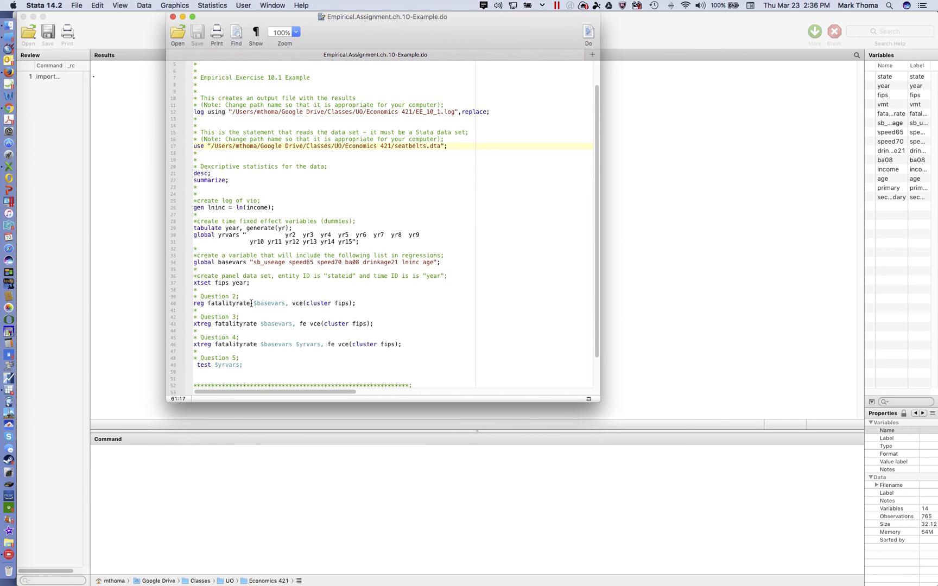
Change the entity ID in the comment above xtset from "stateid" to "fips" and save the do-file
scroll(330, 283, down, 2)
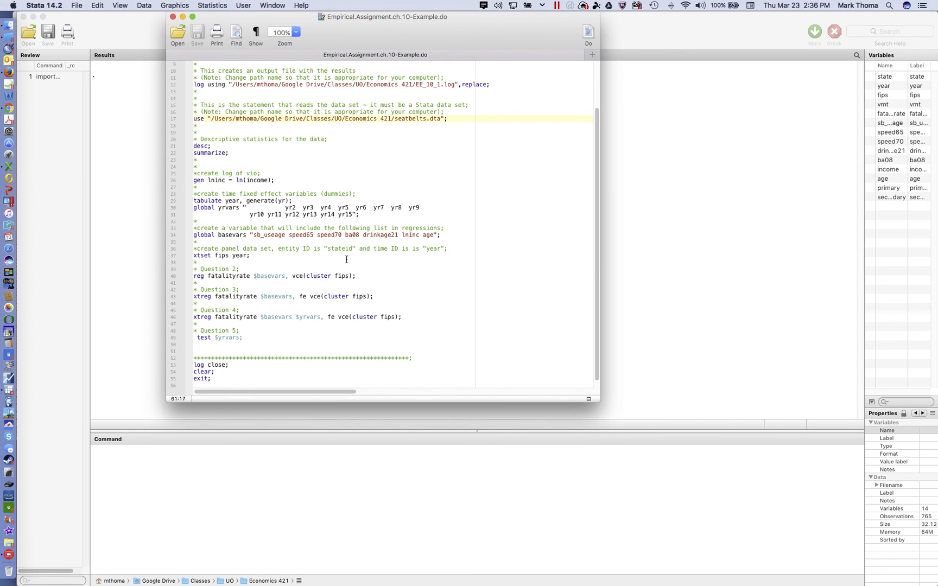
drag(352, 251, 328, 250)
text(fips)
click(198, 38)
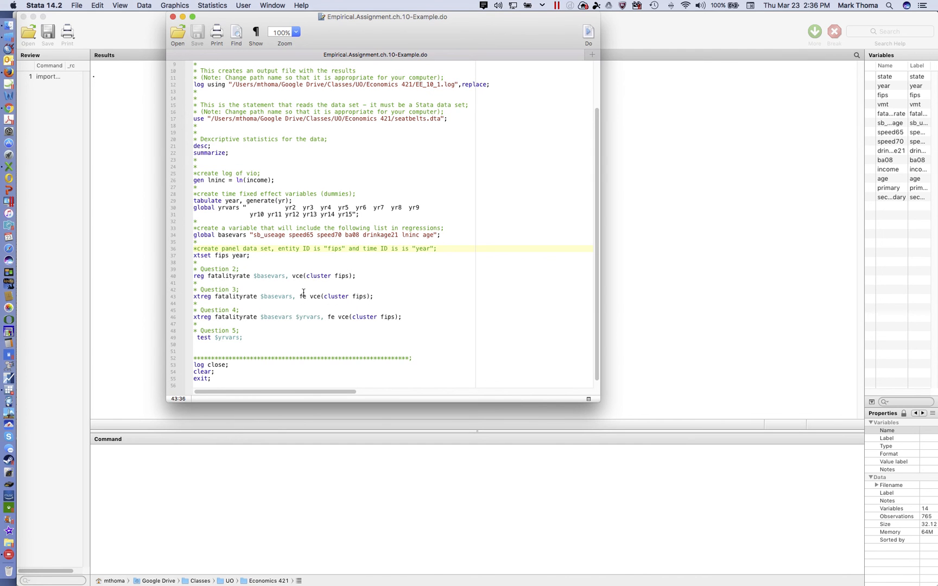
Run the entire do-file and go back to the start of its output in the results
scroll(304, 292, up, 3)
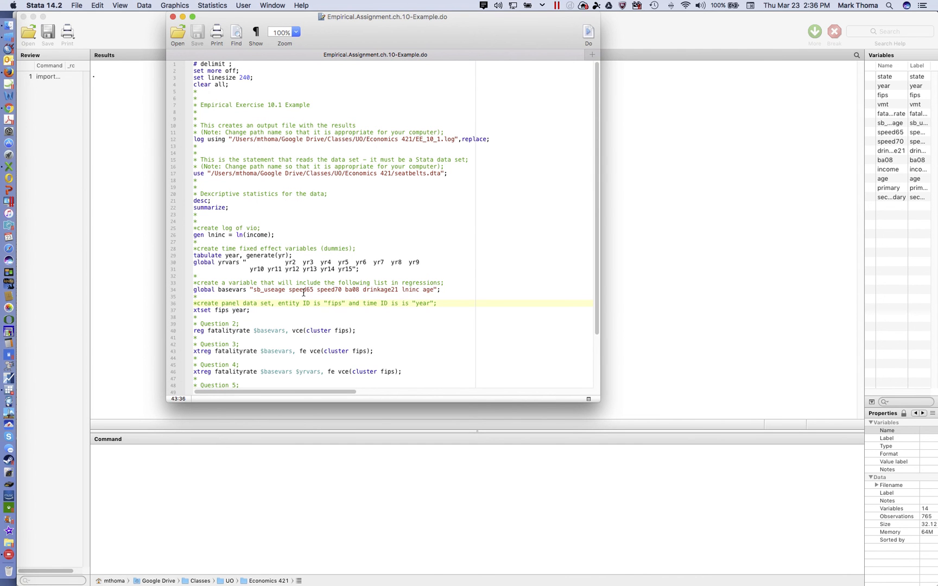
click(589, 33)
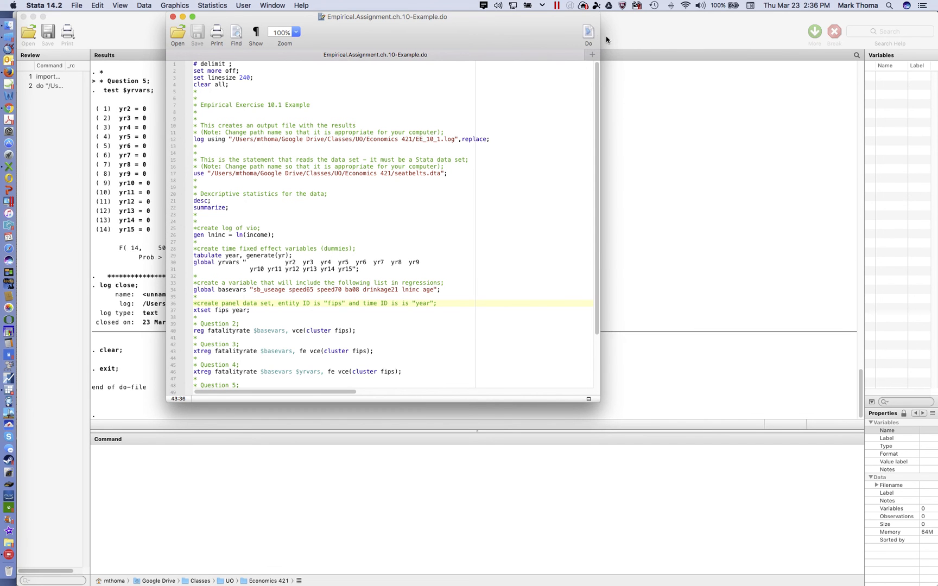
click(651, 42)
scroll(328, 253, up, 15)
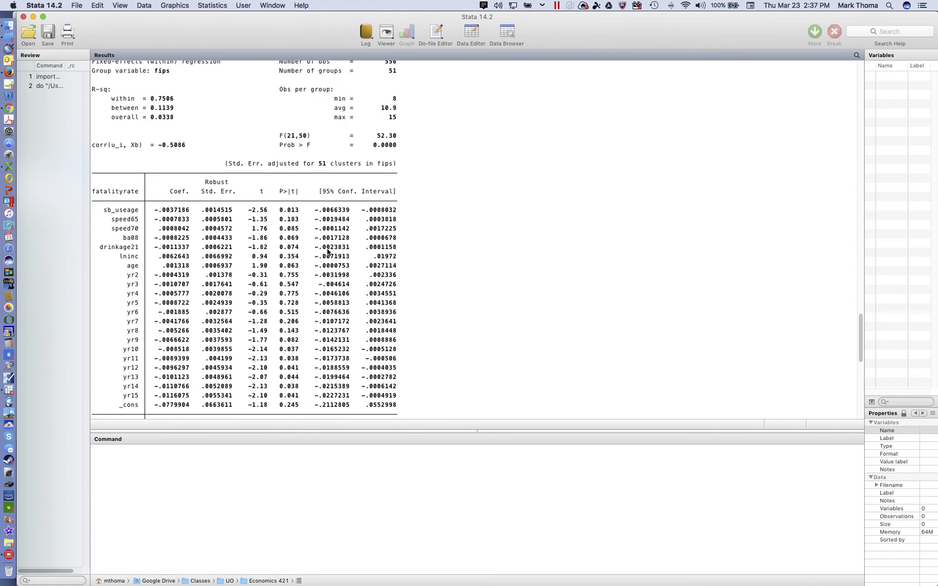
scroll(327, 252, up, 15)
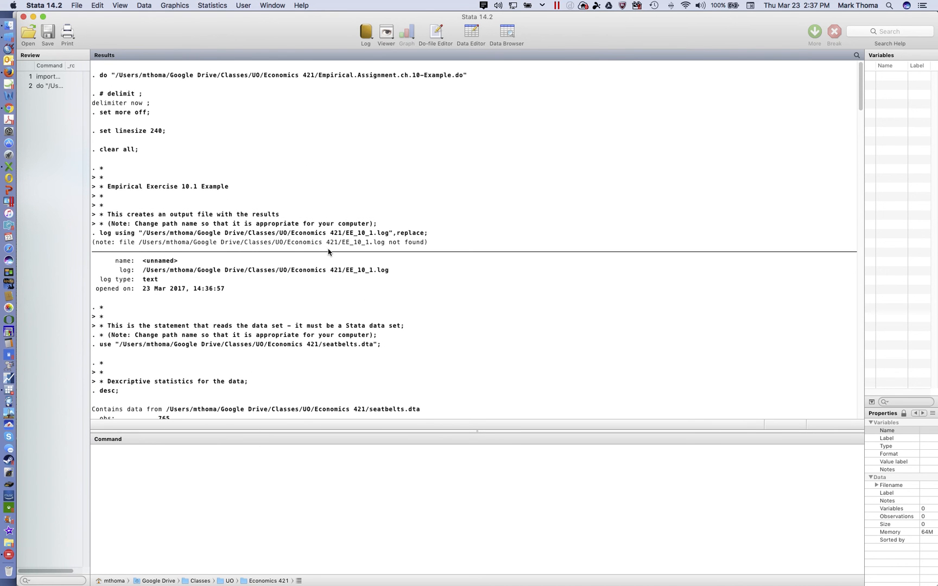
Examine the start of the do-file output, from the log opening and seatbelts.dta loading to the variable descriptions
scroll(207, 205, down, 10)
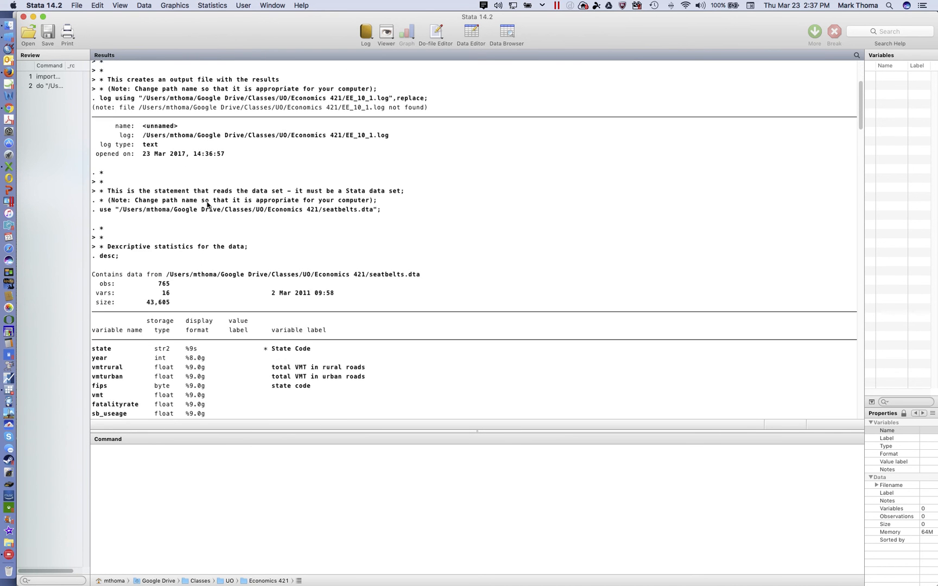
scroll(207, 205, down, 5)
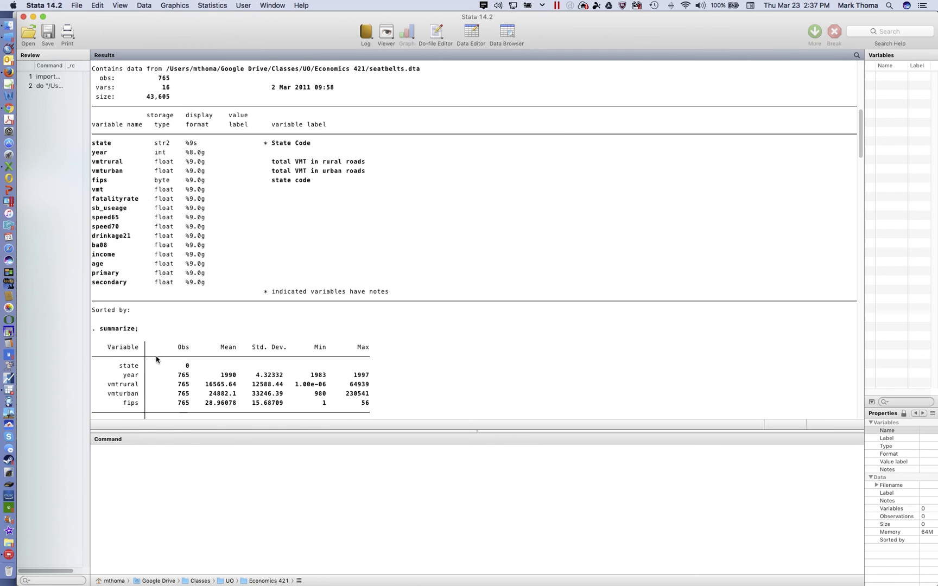
click(162, 480)
text(desc)
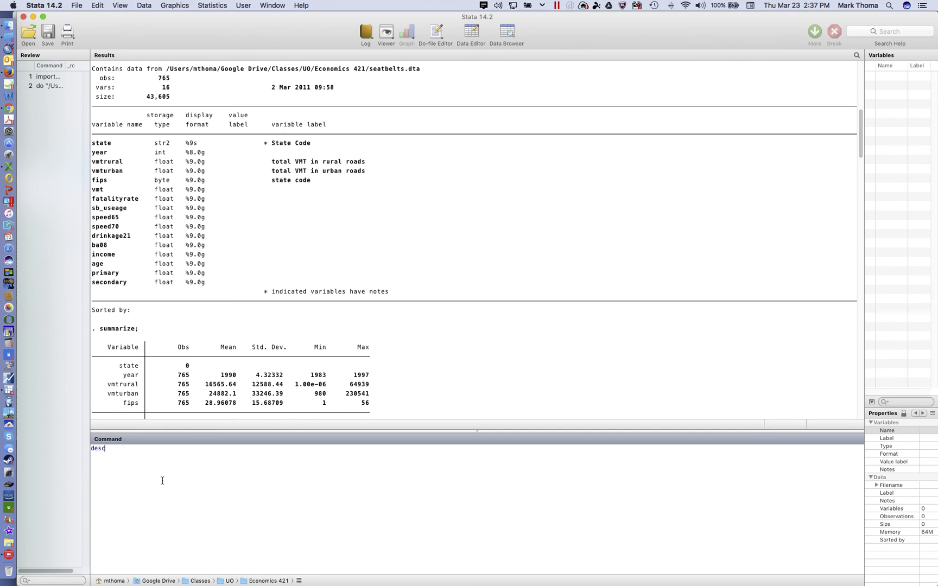
key(BackSpace)
Examine the variable descriptions, summary statistics, year tabulation, fixed-effects regression and year-dummy test in the output, and return to its start
scroll(122, 122, up, 3)
scroll(121, 124, down, 9)
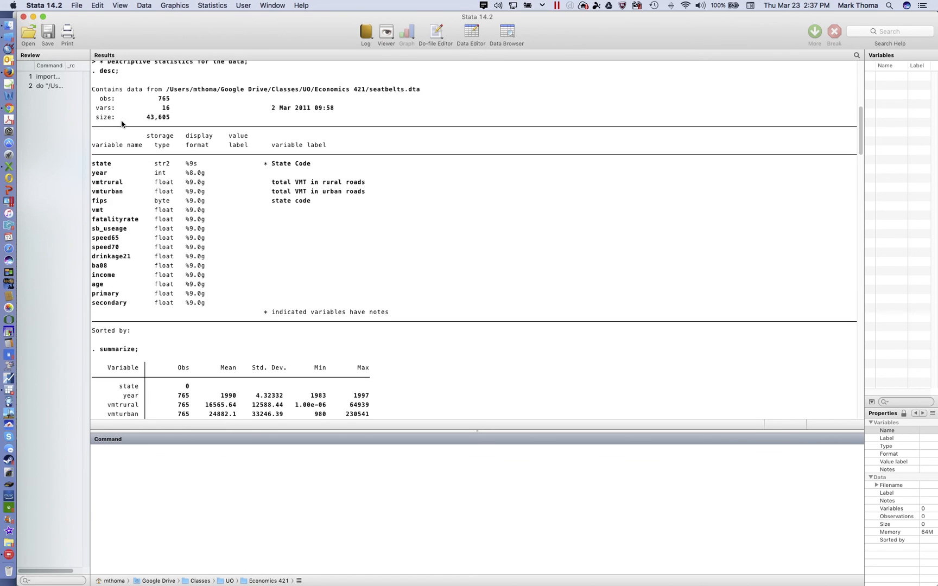
scroll(141, 232, down, 5)
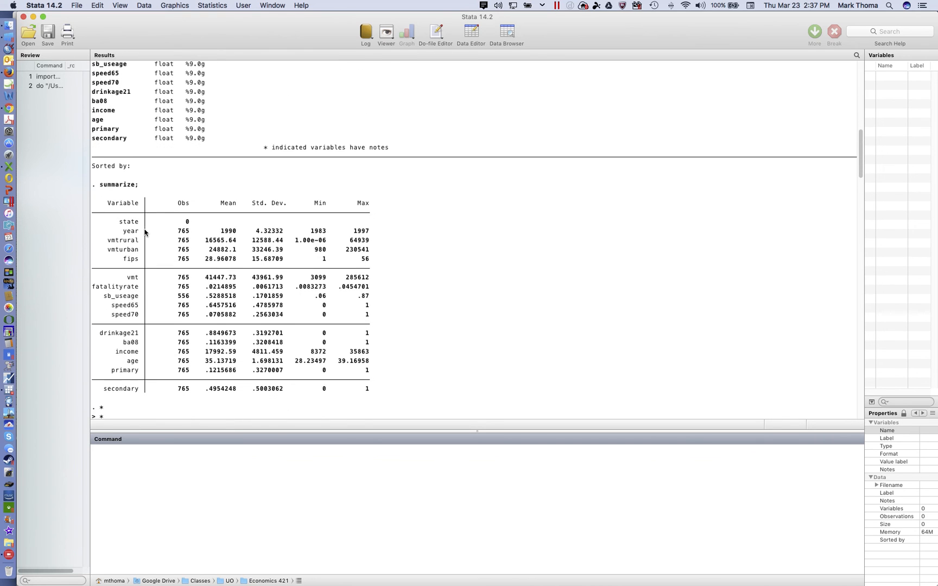
scroll(261, 165, down, 2)
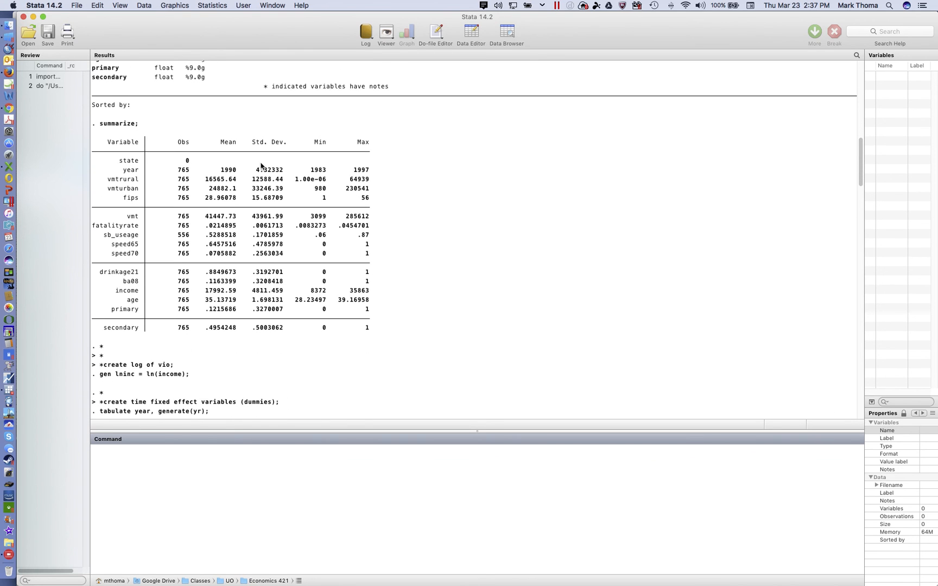
scroll(286, 188, down, 4)
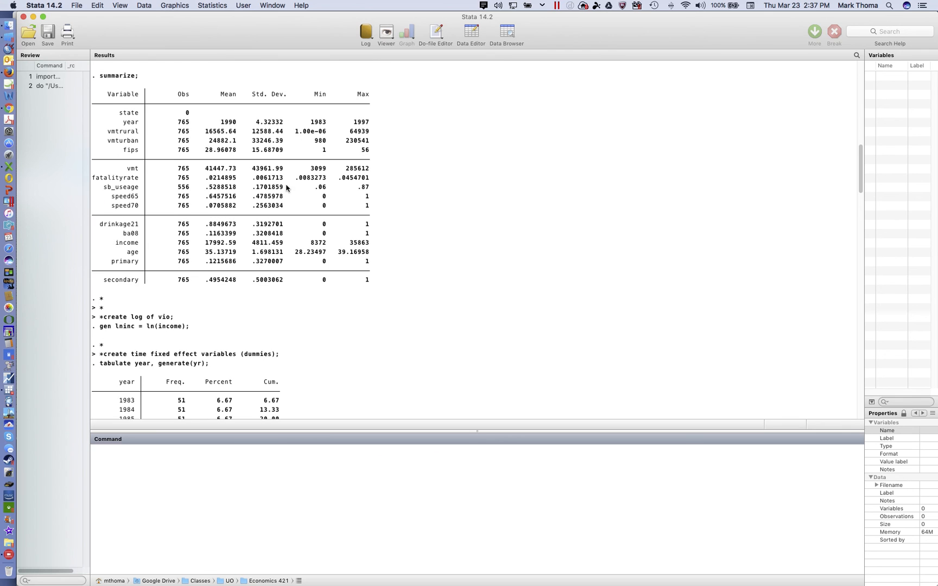
scroll(286, 187, down, 8)
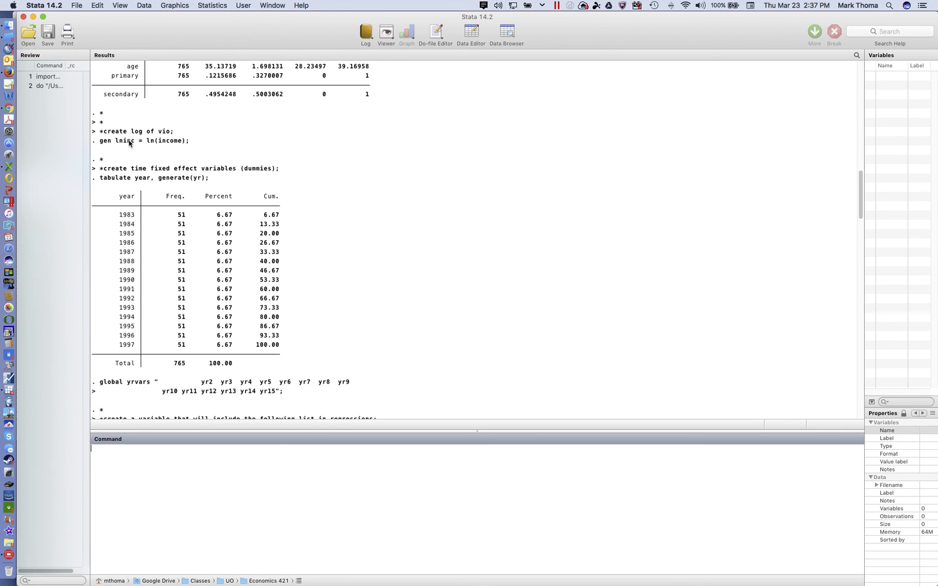
scroll(165, 144, down, 20)
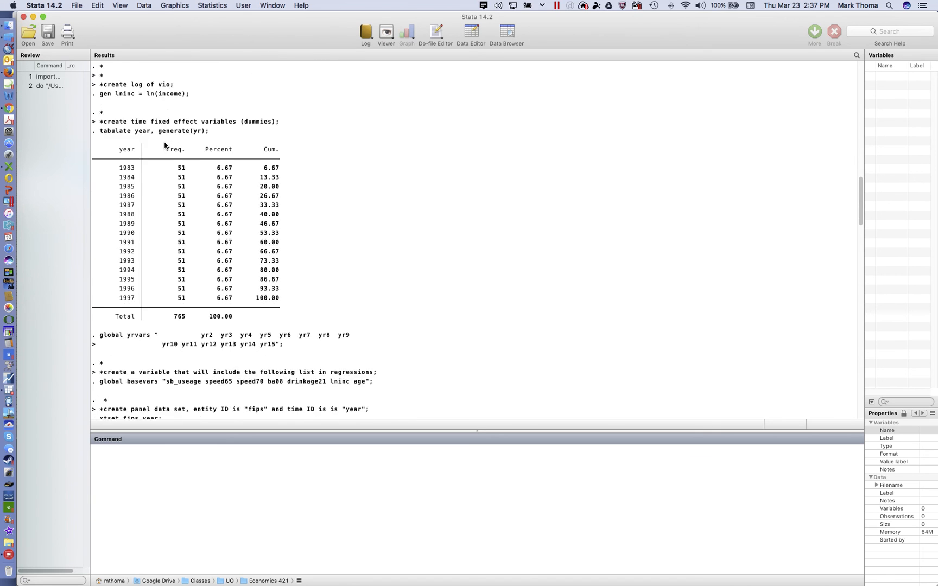
scroll(165, 144, down, 20)
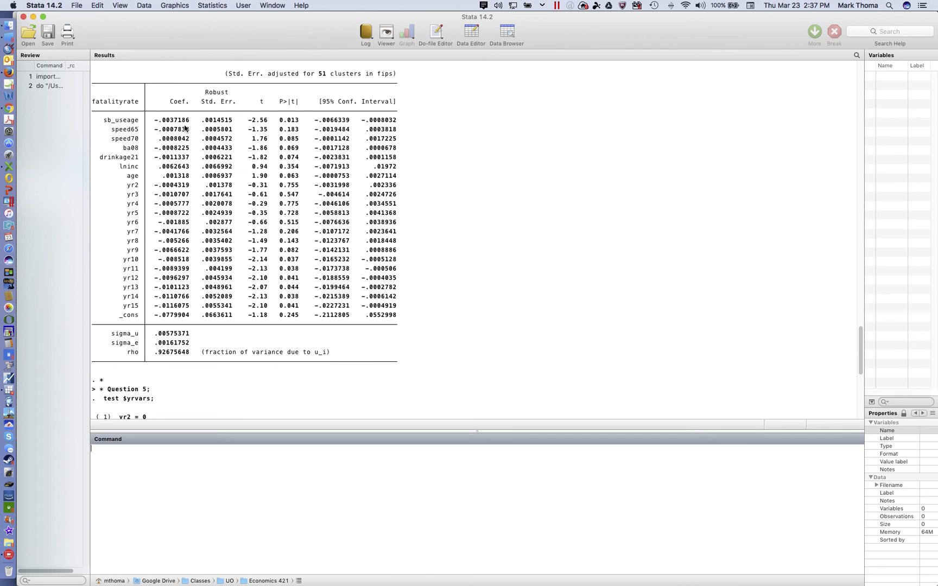
scroll(256, 168, down, 5)
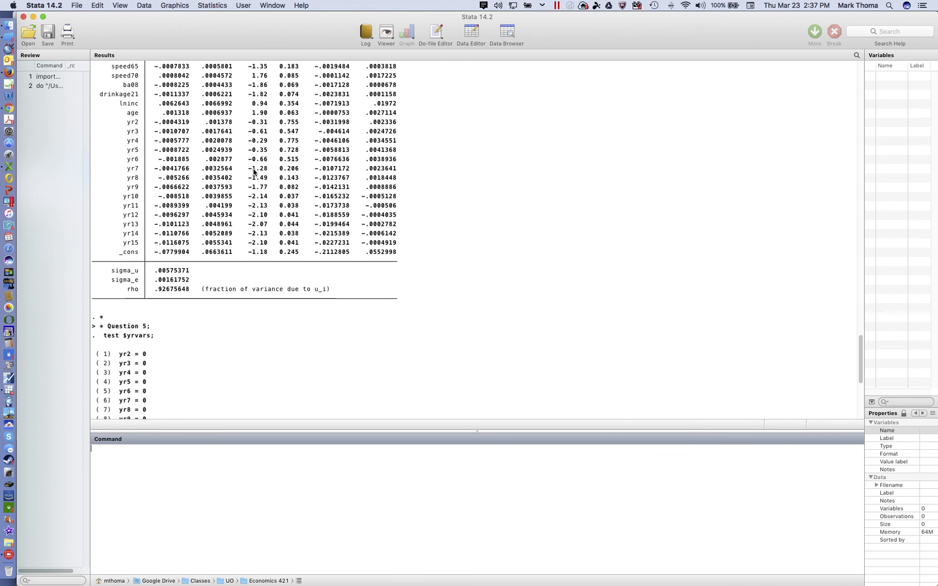
scroll(254, 172, down, 10)
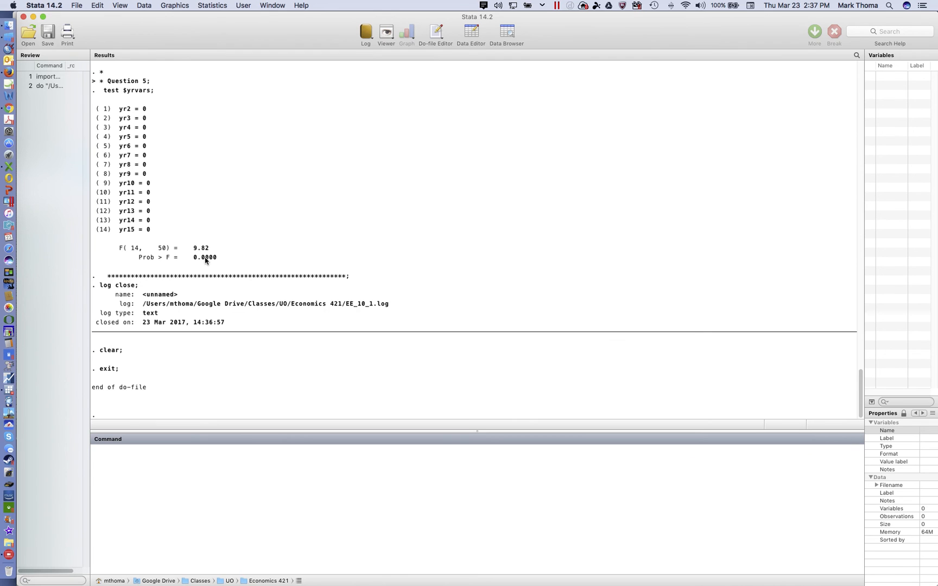
scroll(205, 261, up, 20)
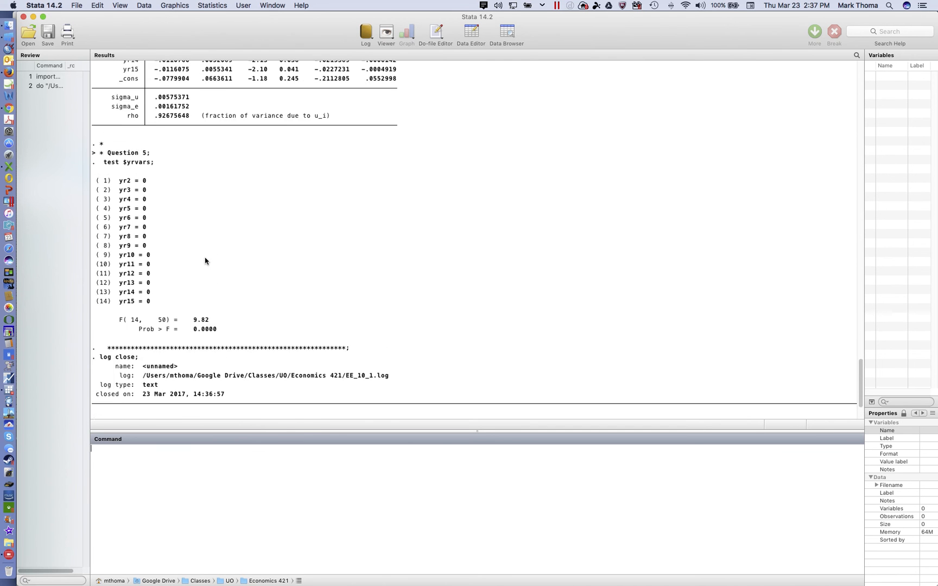
scroll(205, 260, up, 3)
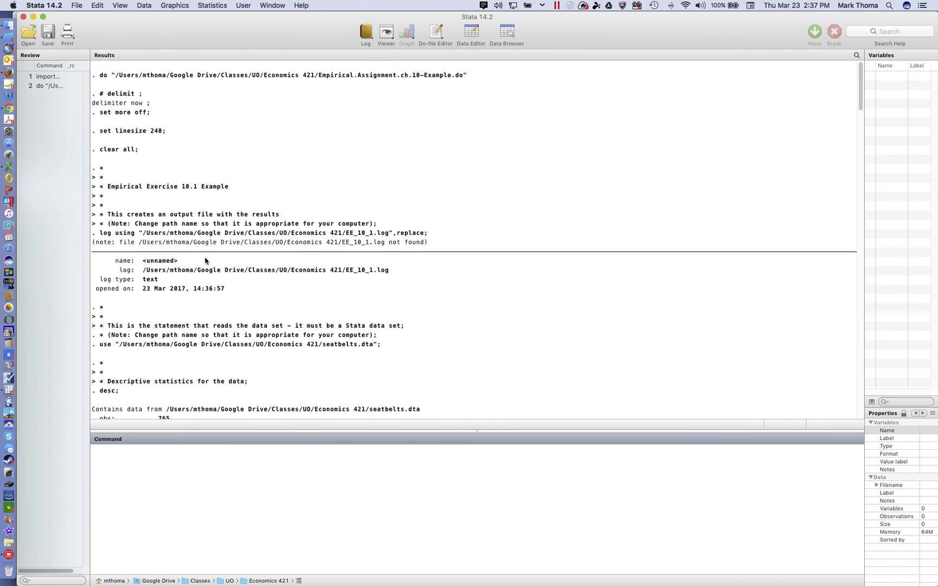
Remove the variable age from the basevars global macro in Empirical.Assignment.ch.10-Example.do
click(269, 6)
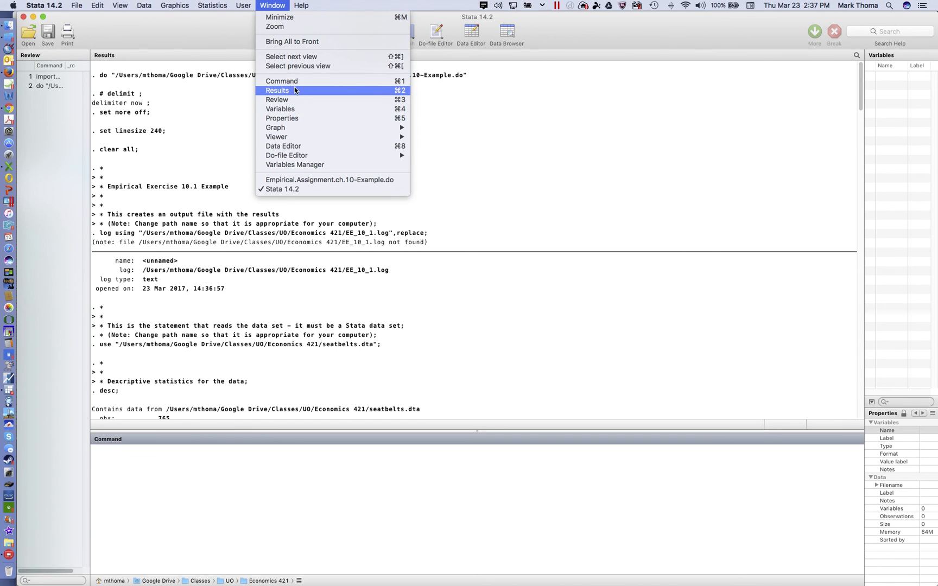
click(306, 179)
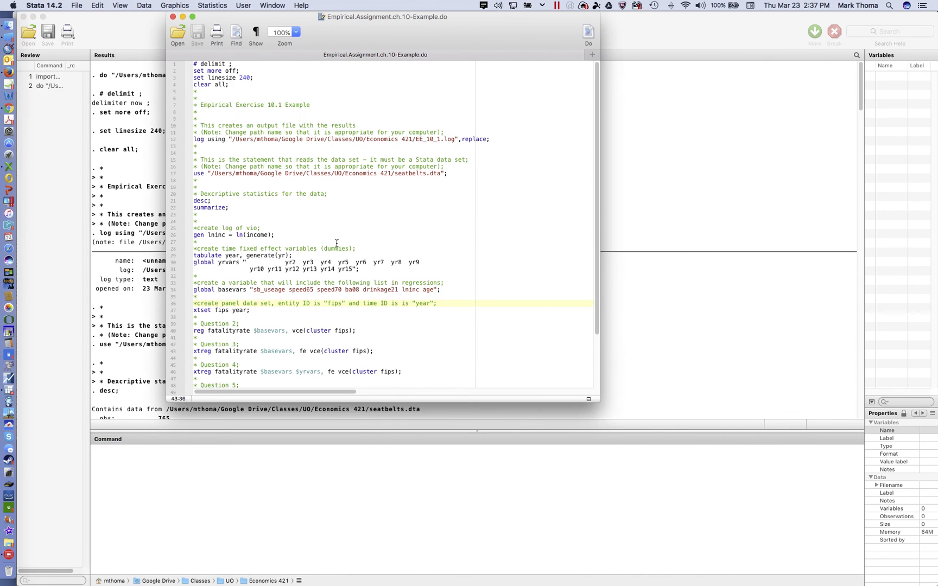
scroll(346, 275, down, 2)
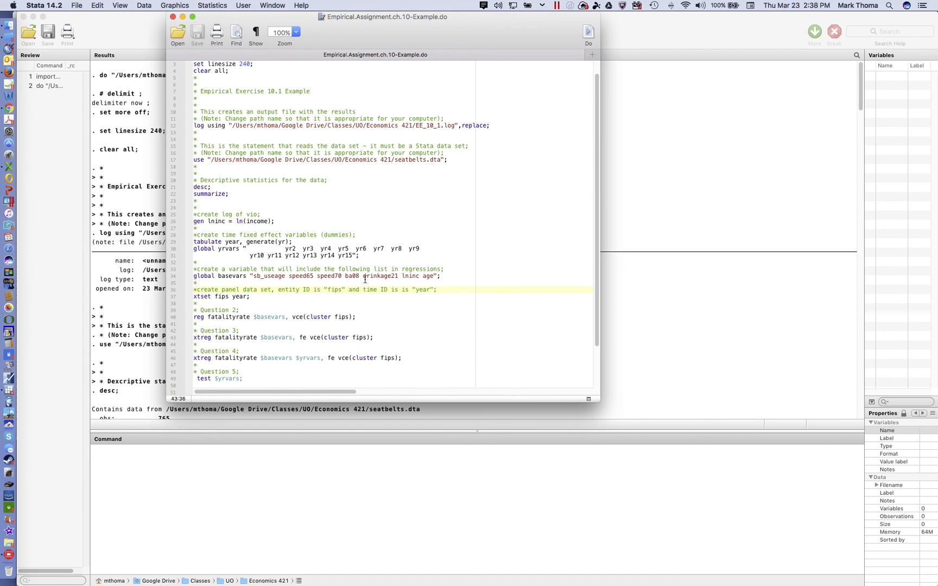
click(434, 276)
key(BackSpace)
key(BackSpace)
key(BackSpace)
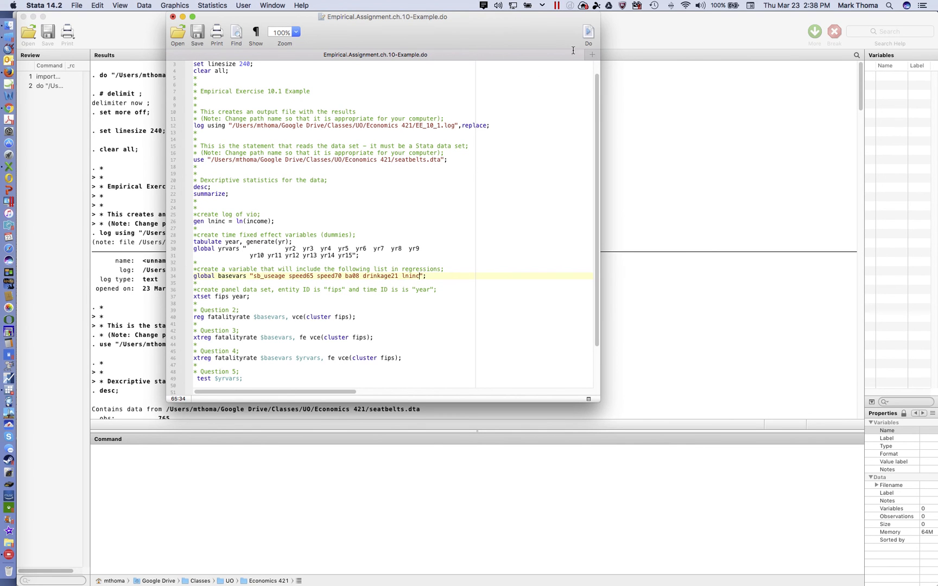
Run the entire edited do-file and view its fixed-effects regression with year dummies in the results
click(589, 34)
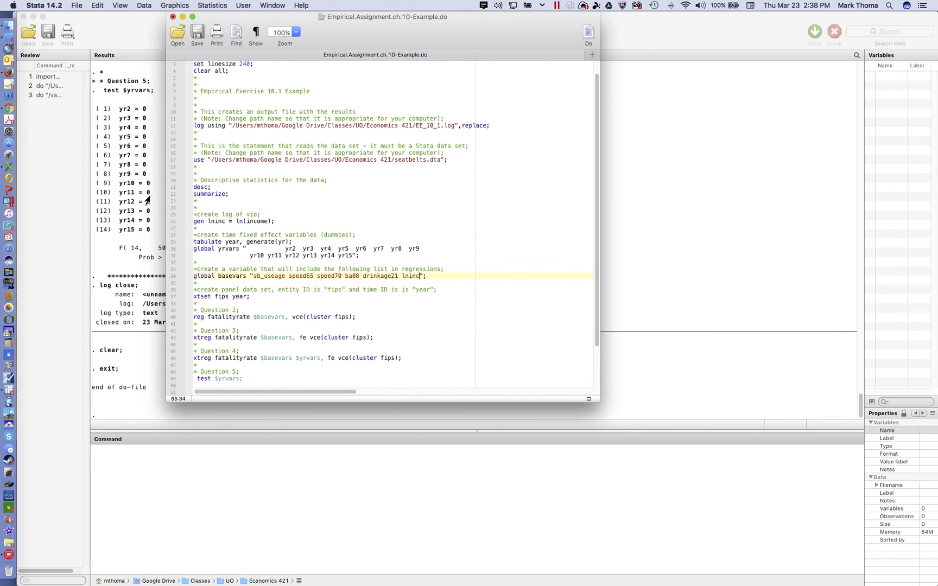
click(150, 320)
scroll(151, 319, up, 10)
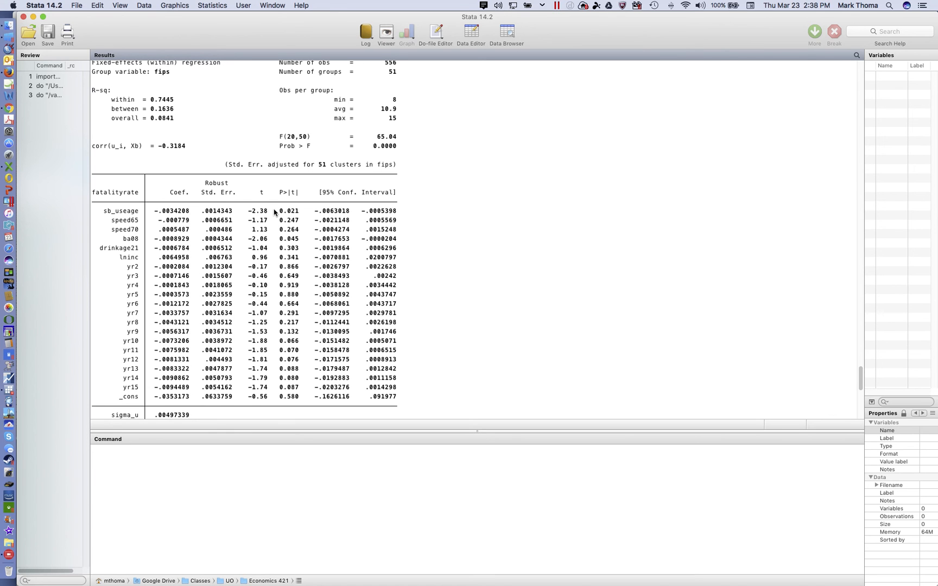
Bring the do-file back to the front and add age after lninc in the basevars global macro
click(273, 6)
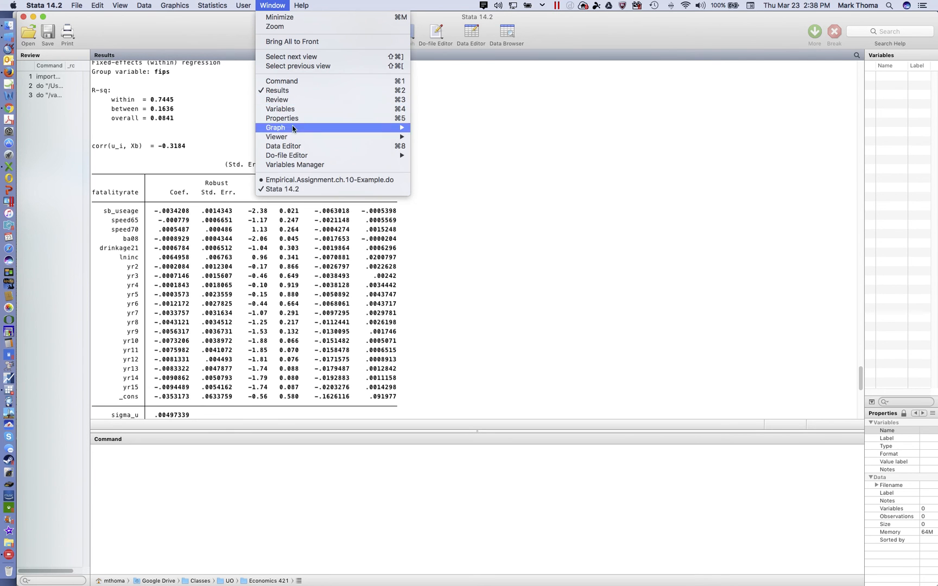
click(293, 180)
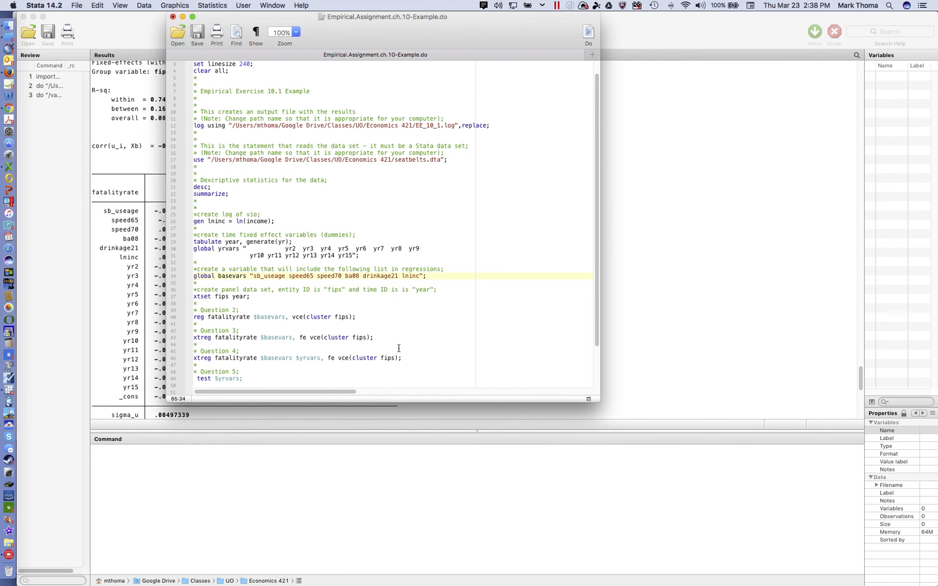
text(age)
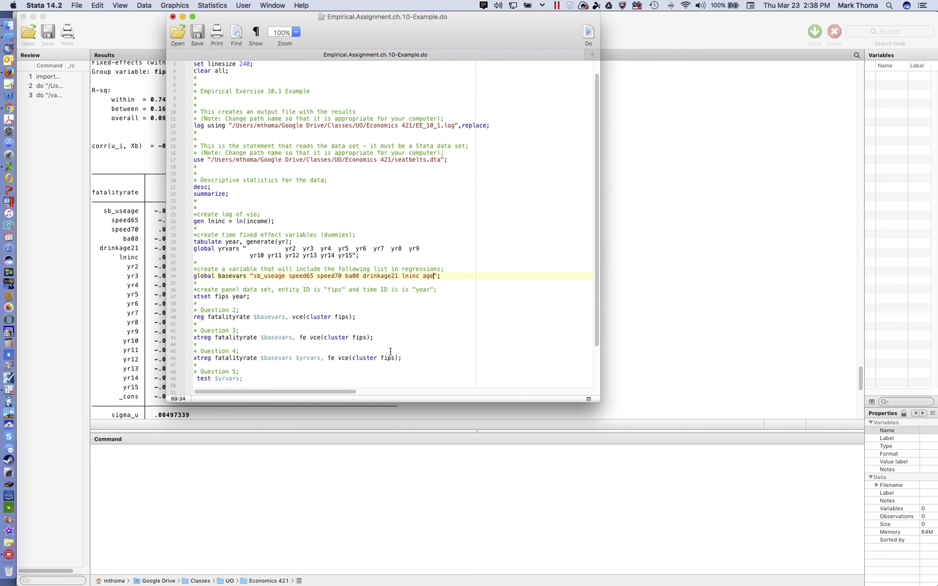